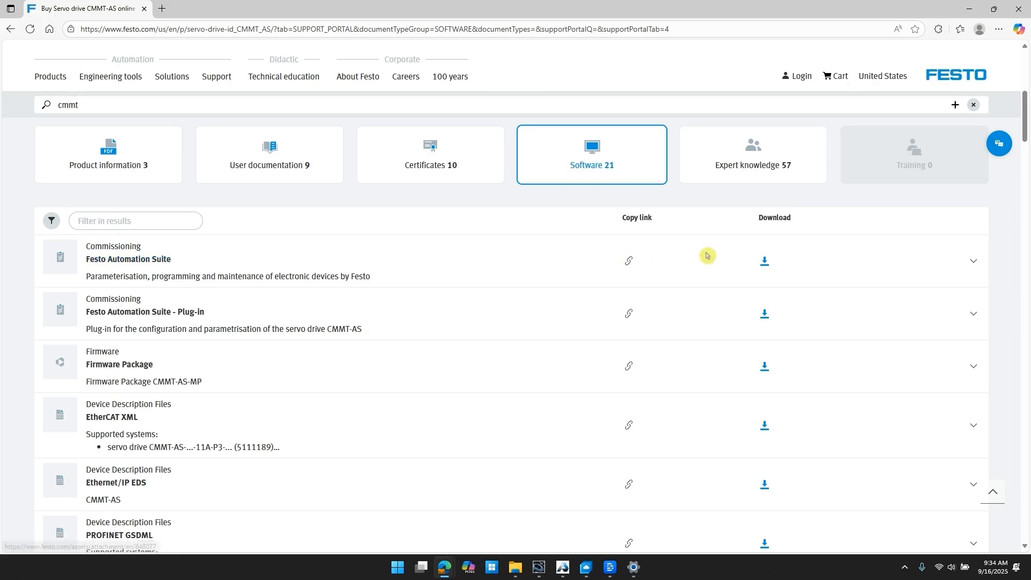
# Step: Review the Festo CMMT-AS software downloads, including the Automation Suite plug-in, firmware package, EtherCAT XML and function blocks
pyautogui.scroll(-2, 617, 266)
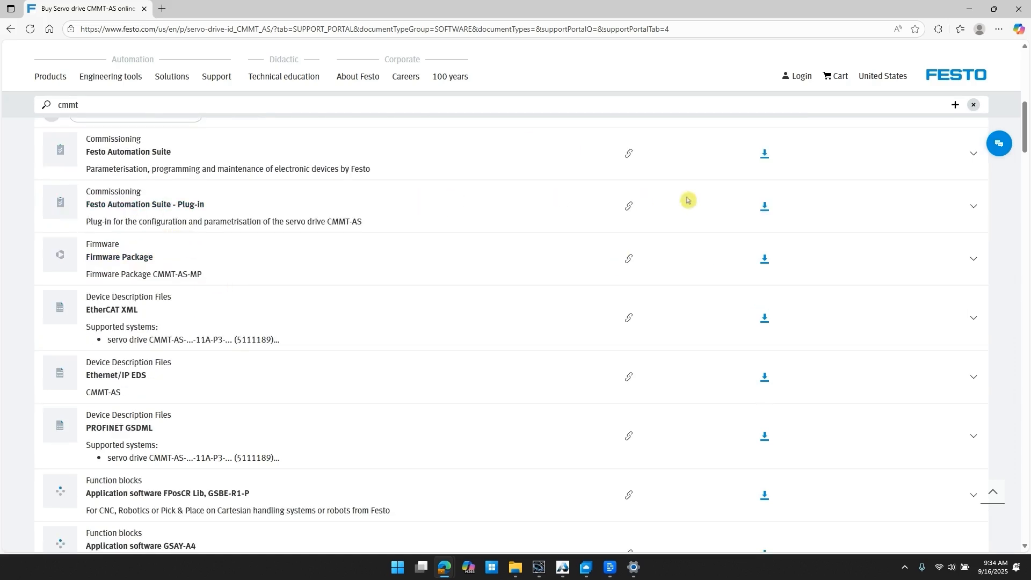
pyautogui.click(765, 203)
pyautogui.scroll(-2, 70, 265)
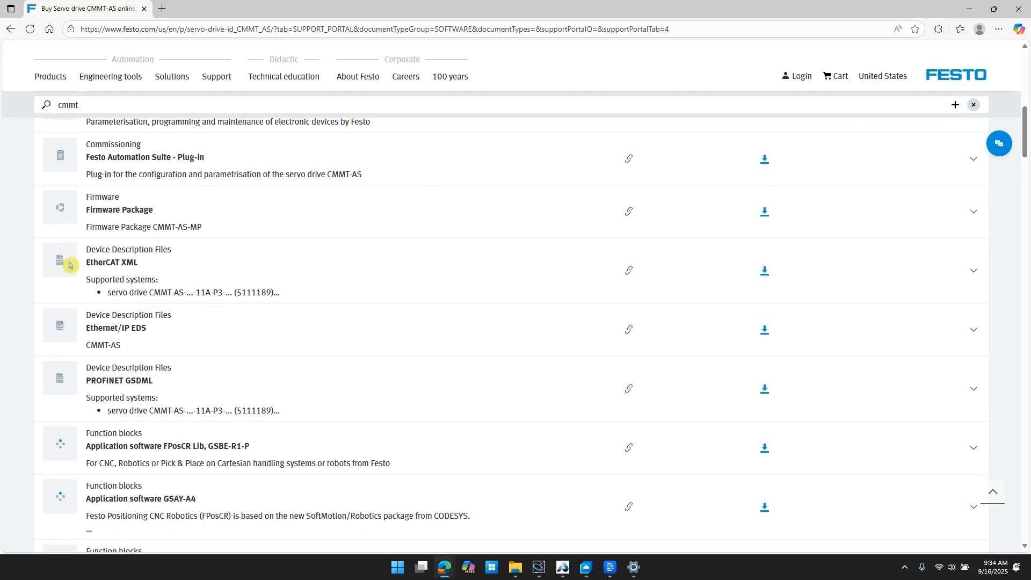
pyautogui.click(768, 205)
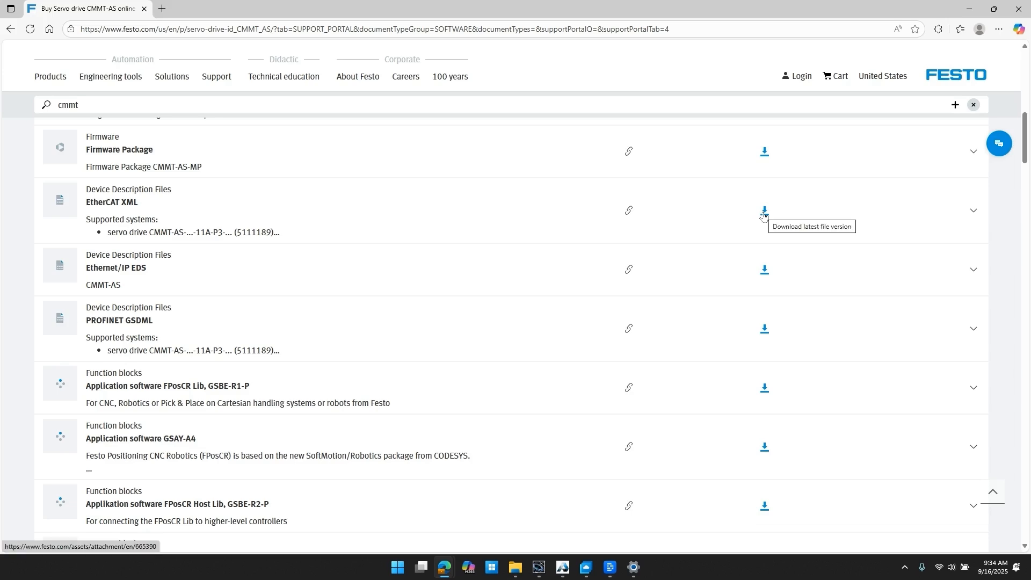
pyautogui.scroll(-3, 208, 331)
pyautogui.click(210, 331)
pyautogui.scroll(-8, 209, 330)
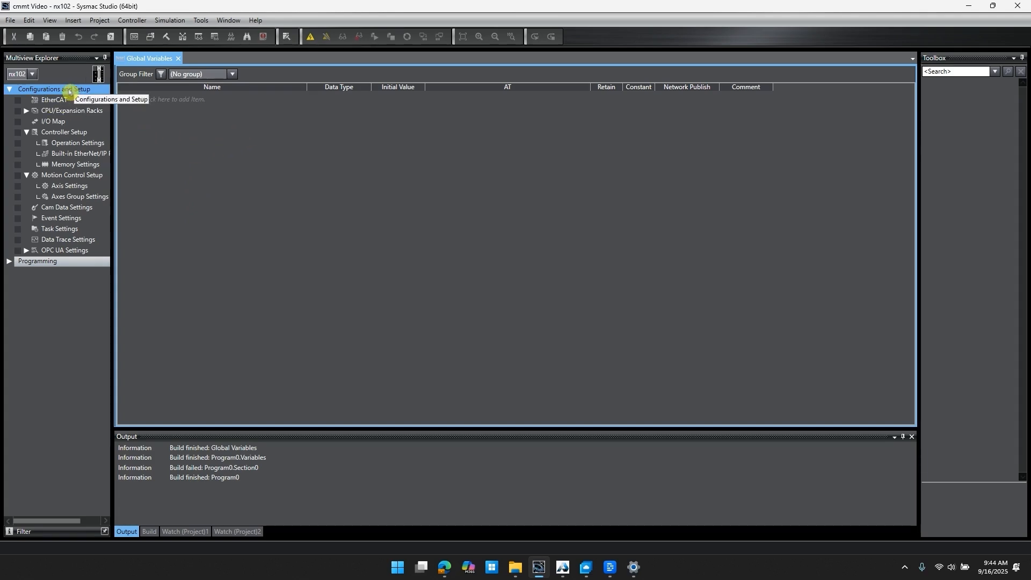
# Step: Switch to Sysmac Studio, open the EtherCAT configuration and check the master's ESI library for Festo CMMT device files
pyautogui.click(57, 99)
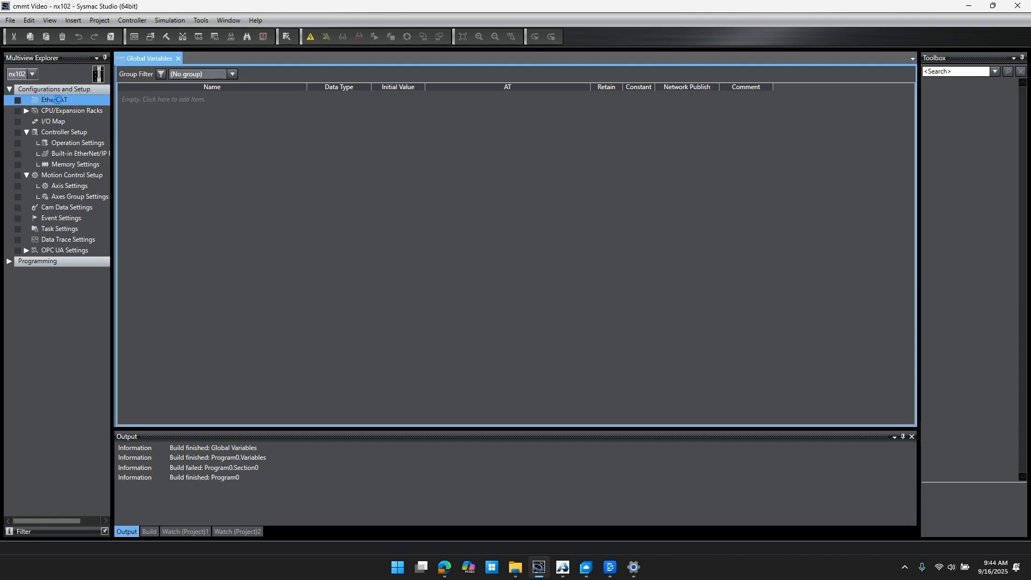
pyautogui.doubleClick(58, 99)
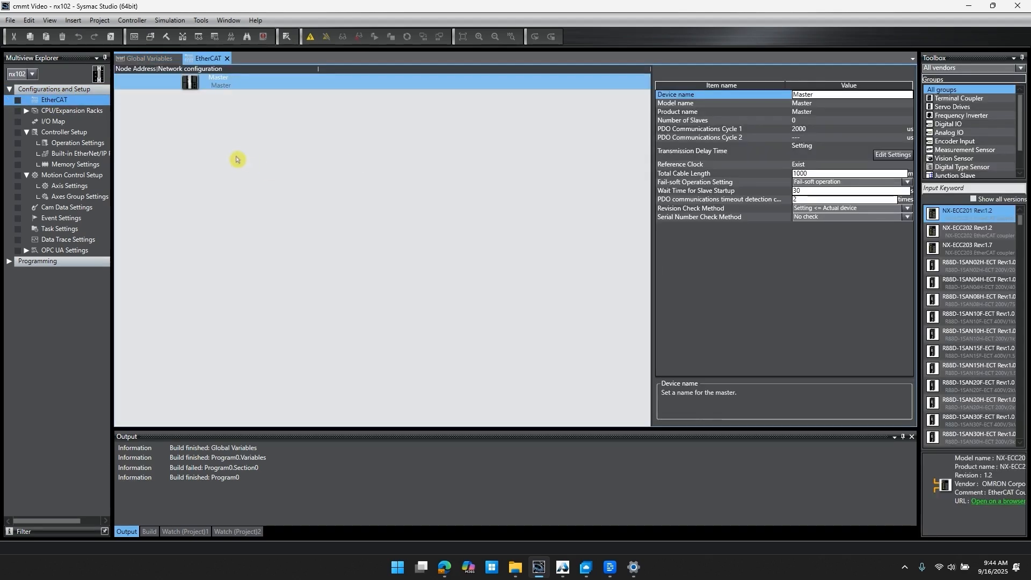
pyautogui.rightClick(198, 87)
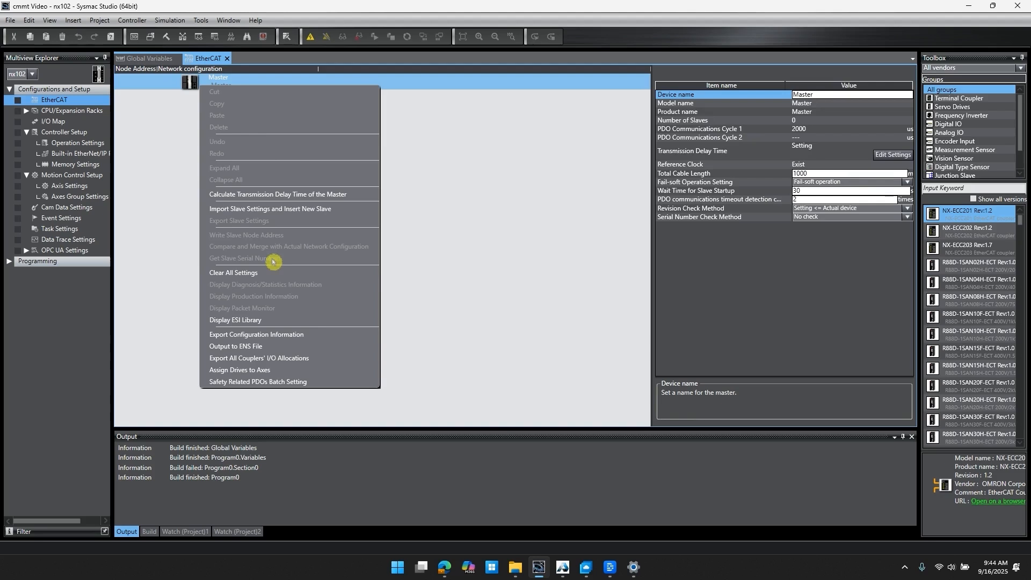
pyautogui.click(275, 320)
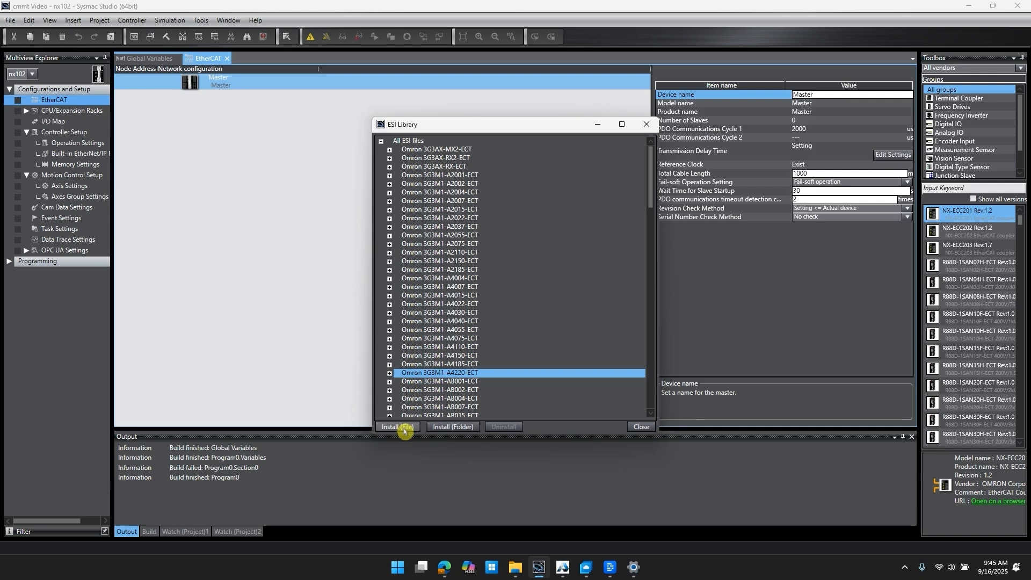
pyautogui.scroll(-6, 529, 366)
pyautogui.scroll(-15, 529, 366)
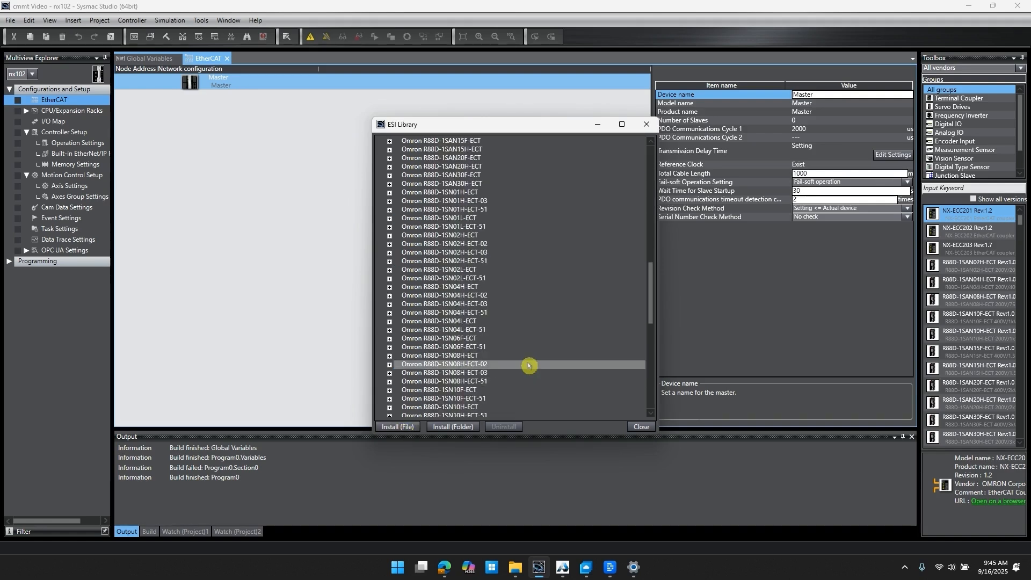
pyautogui.scroll(-12, 529, 366)
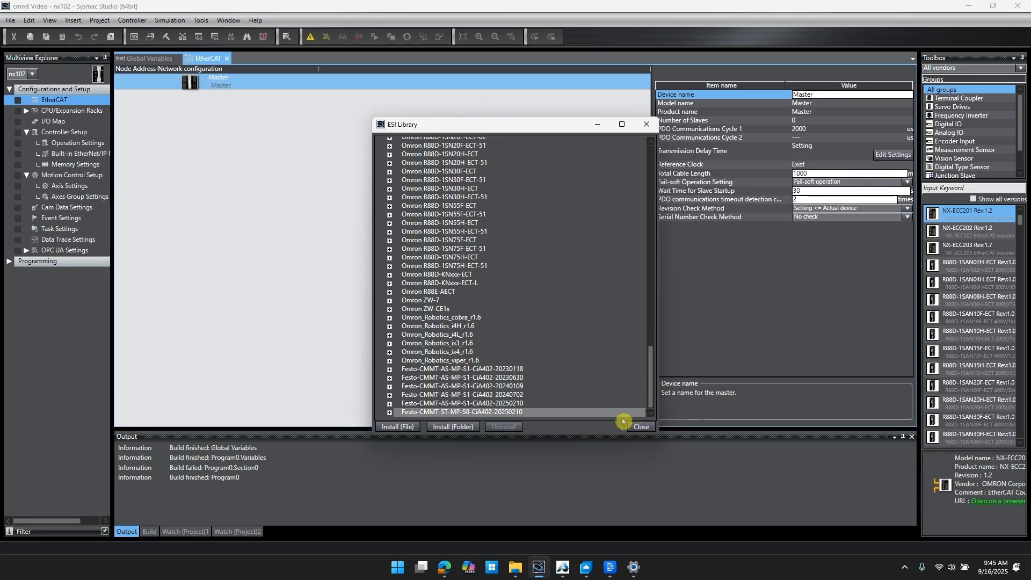
pyautogui.click(645, 427)
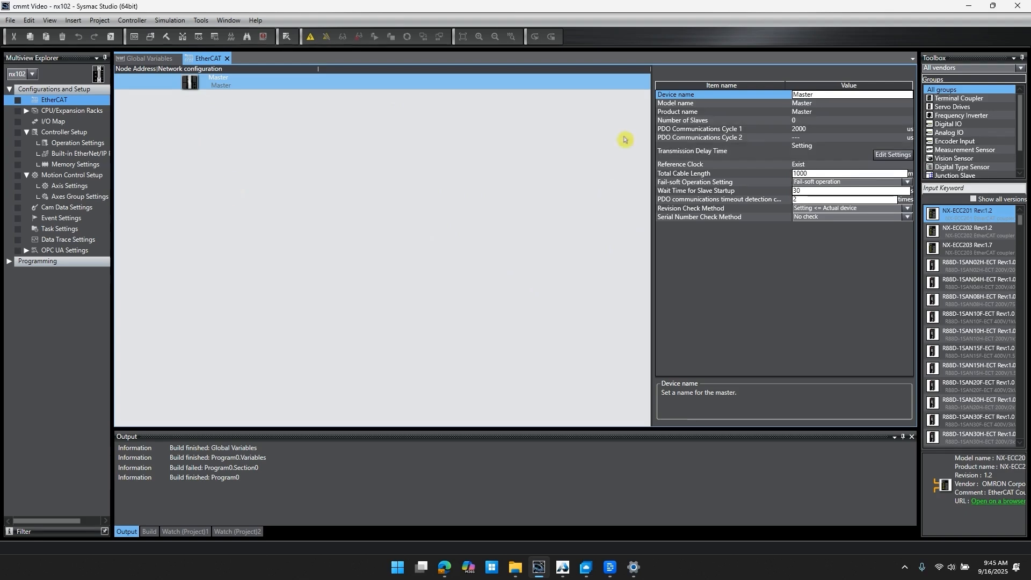
# Step: Add the CMMT-AS-MP-S1 Rev:0x00000024 servo drive from the CMMT group as a slave under the EtherCAT master
pyautogui.scroll(-1, 959, 110)
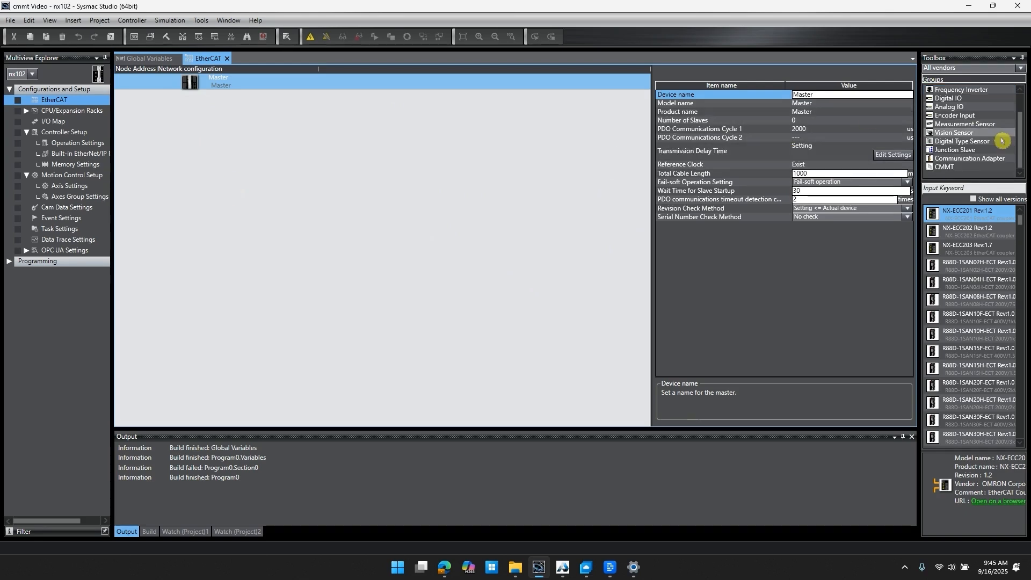
pyautogui.scroll(1, 969, 125)
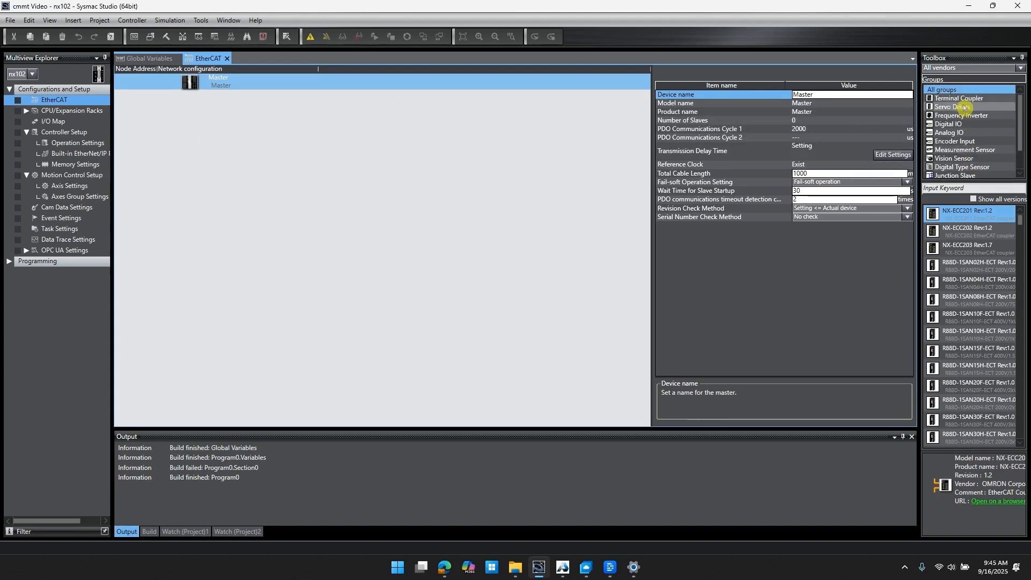
pyautogui.scroll(-1, 972, 161)
pyautogui.click(972, 166)
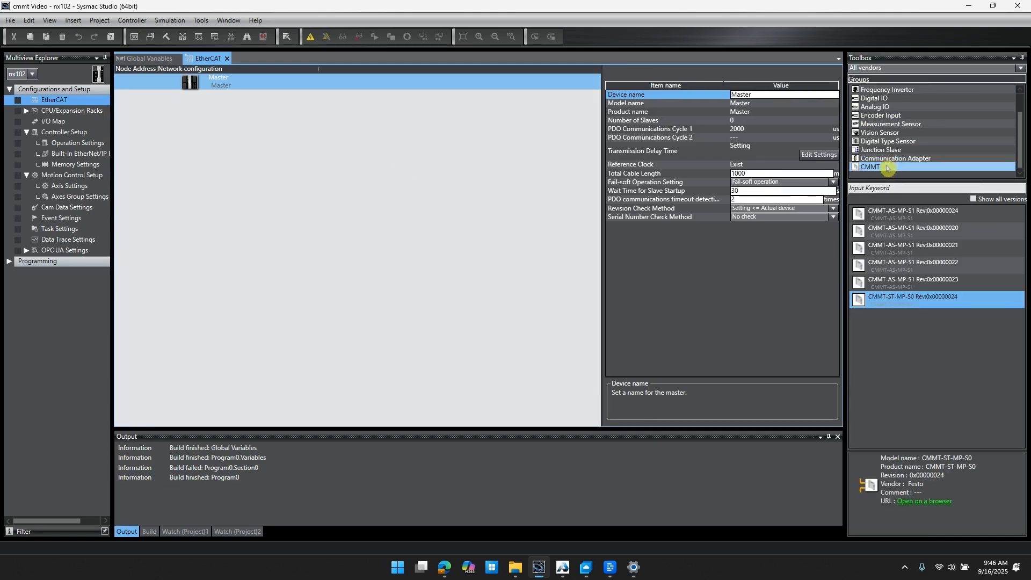
pyautogui.click(944, 217)
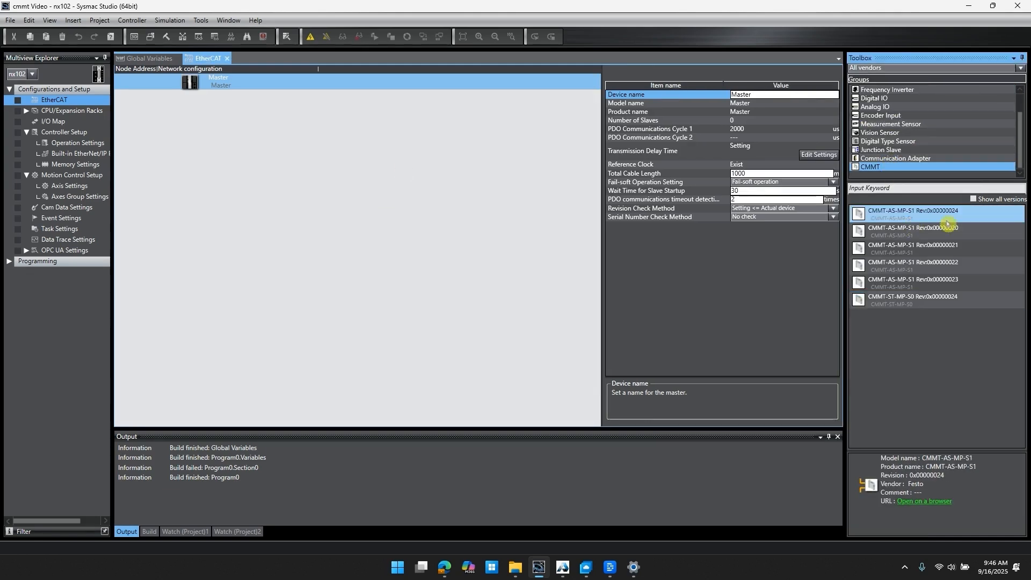
pyautogui.moveTo(972, 222); pyautogui.dragTo(184, 95)
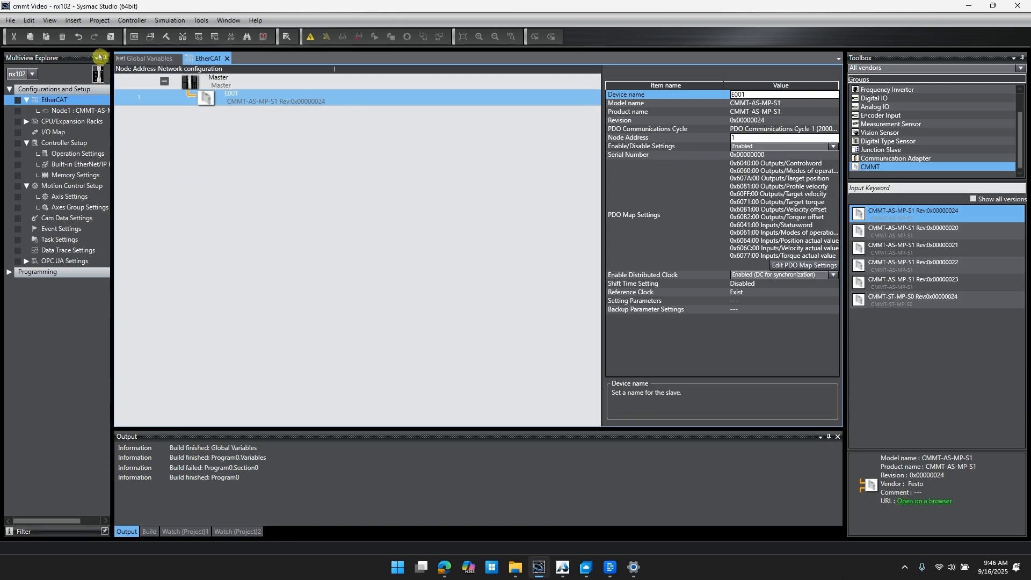
# Step: Check the project's library references for the Festo_MotionControl_CiA402 library
pyautogui.click(99, 20)
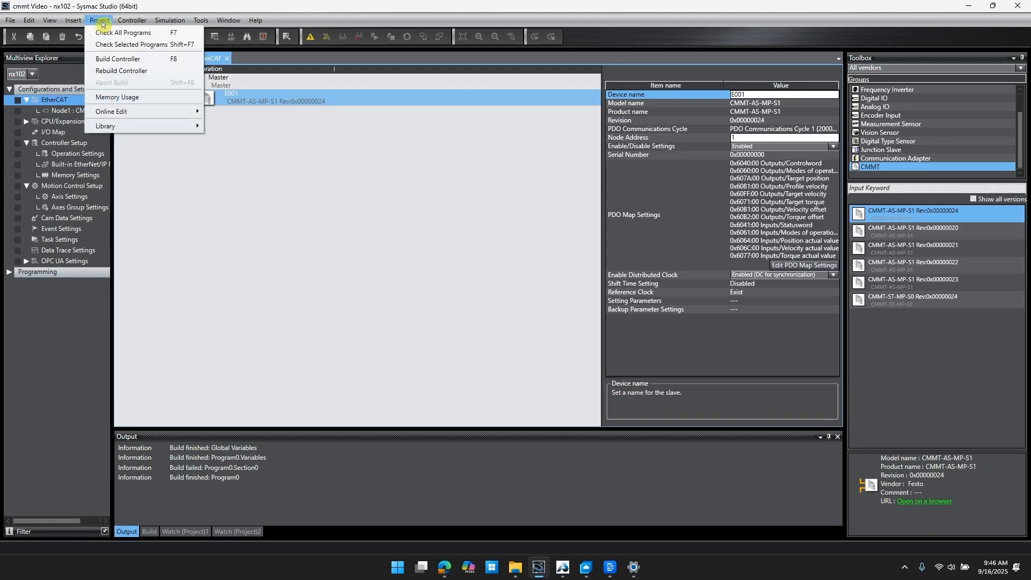
pyautogui.moveTo(144, 128)
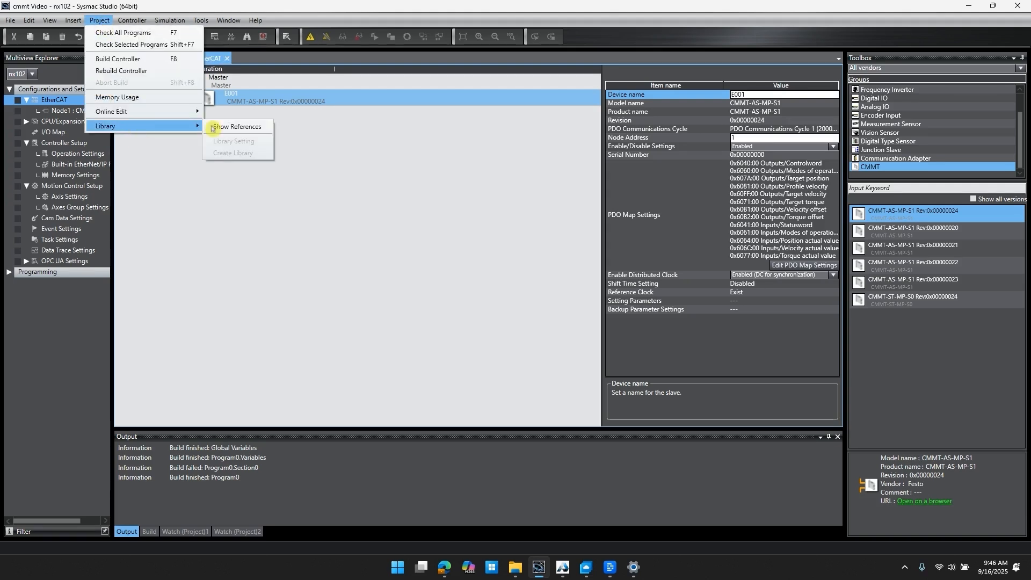
pyautogui.click(252, 127)
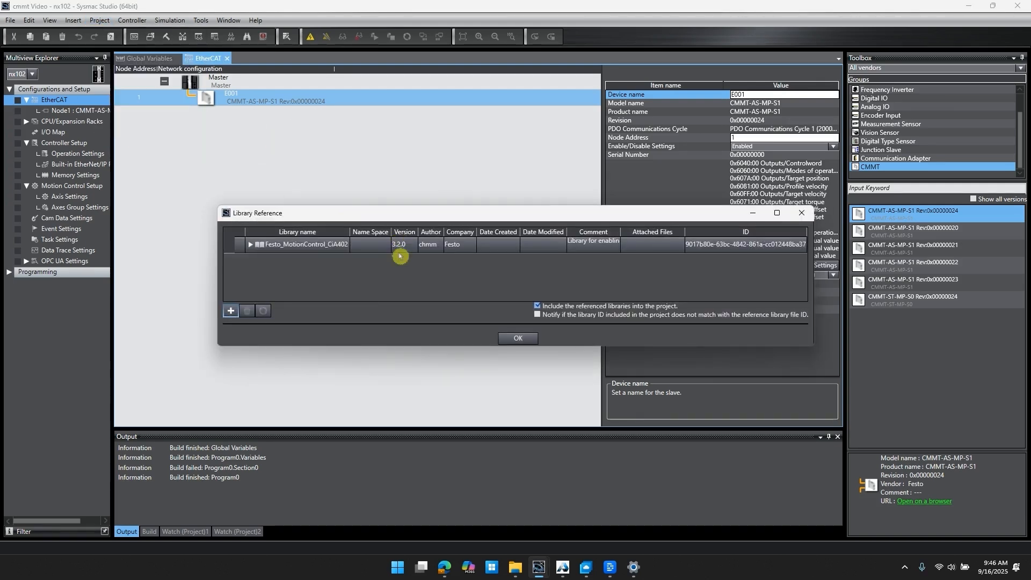
pyautogui.click(231, 312)
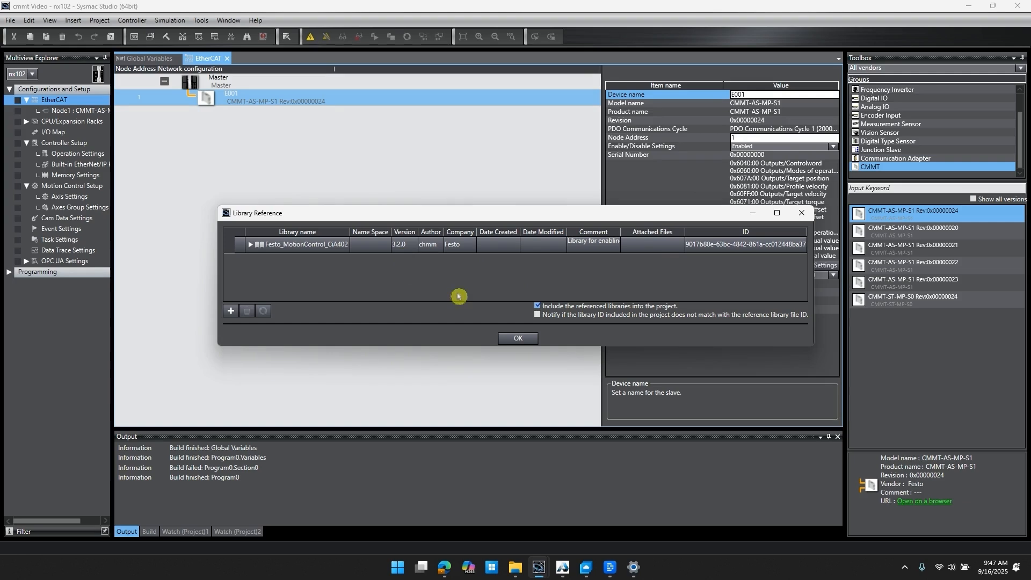
pyautogui.click(520, 338)
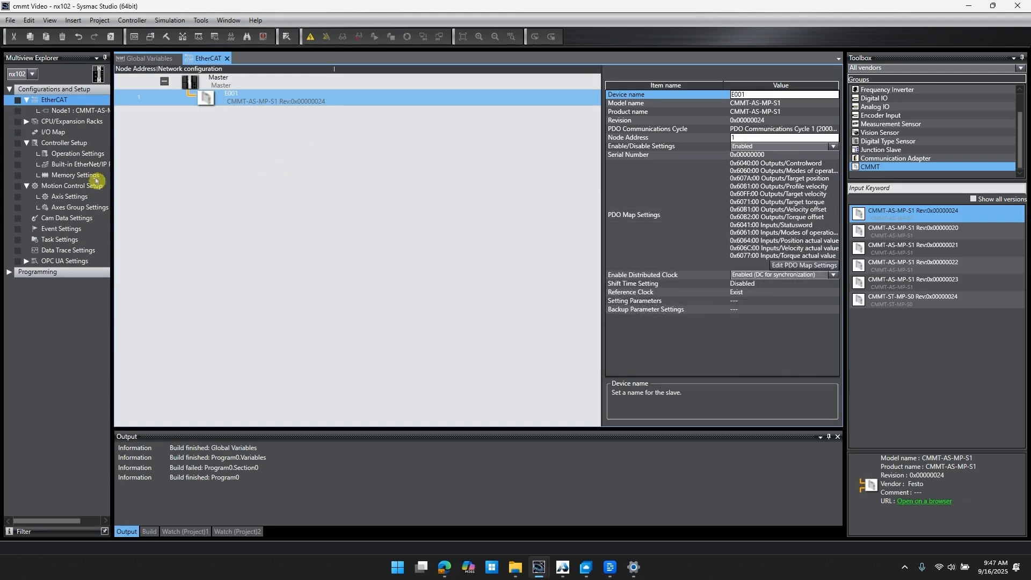
# Step: View the built-in EtherNet/IP port settings, test the controller's Ethernet connection via a hub and accept the communications setup
pyautogui.click(73, 165)
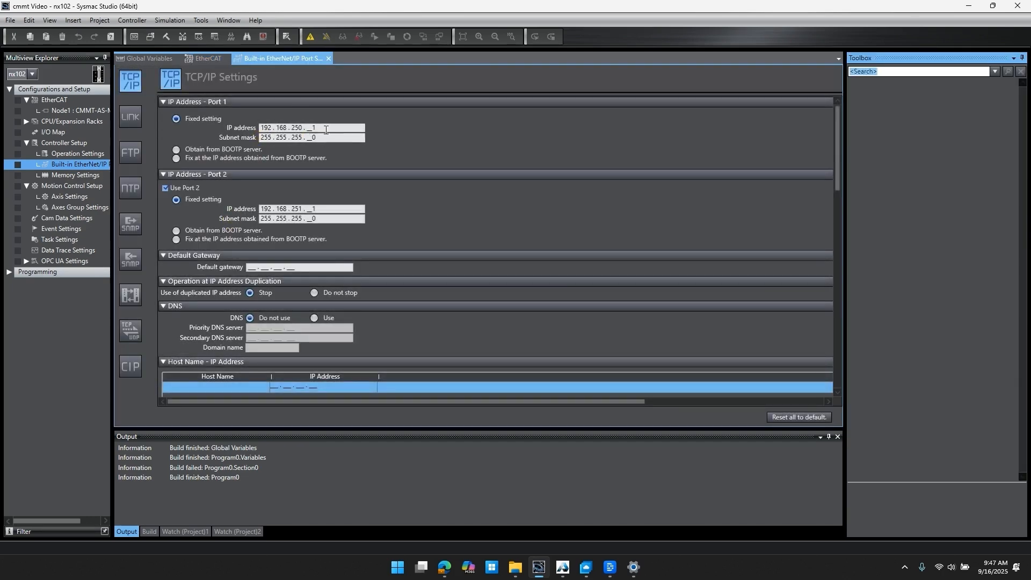
pyautogui.click(132, 20)
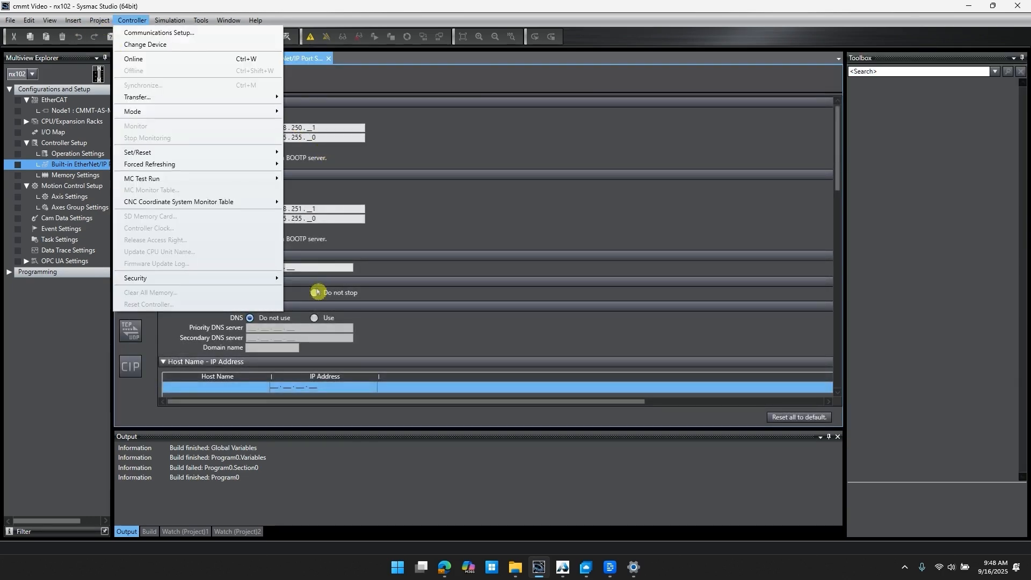
pyautogui.click(551, 204)
pyautogui.click(132, 20)
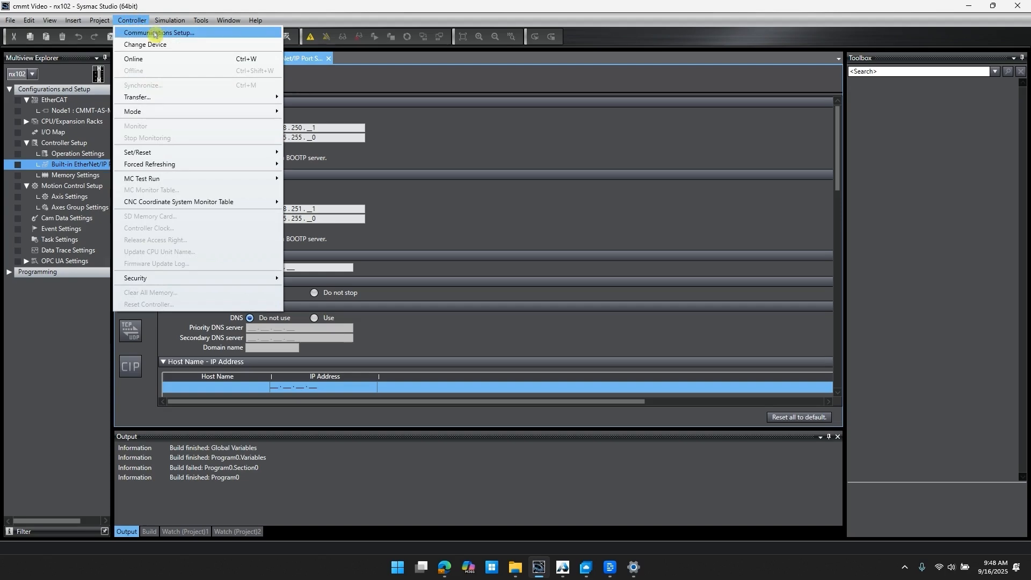
pyautogui.press('Escape')
pyautogui.click(154, 37)
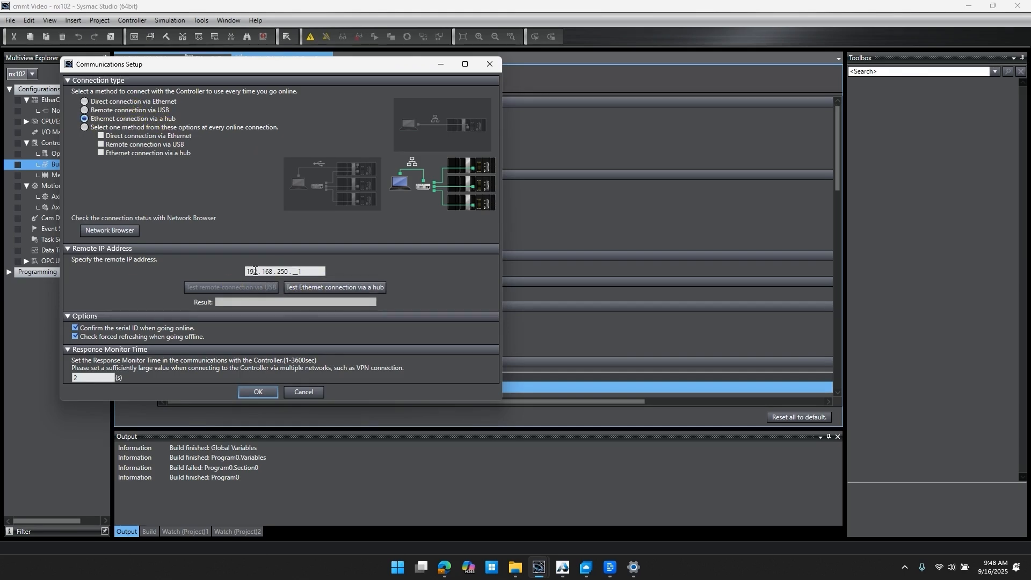
pyautogui.click(338, 290)
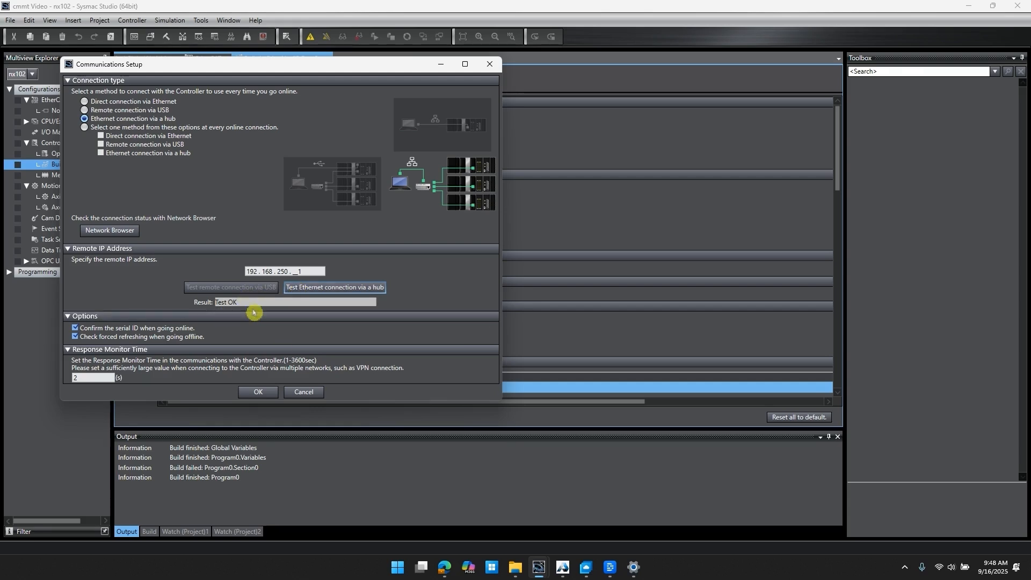
pyautogui.click(262, 392)
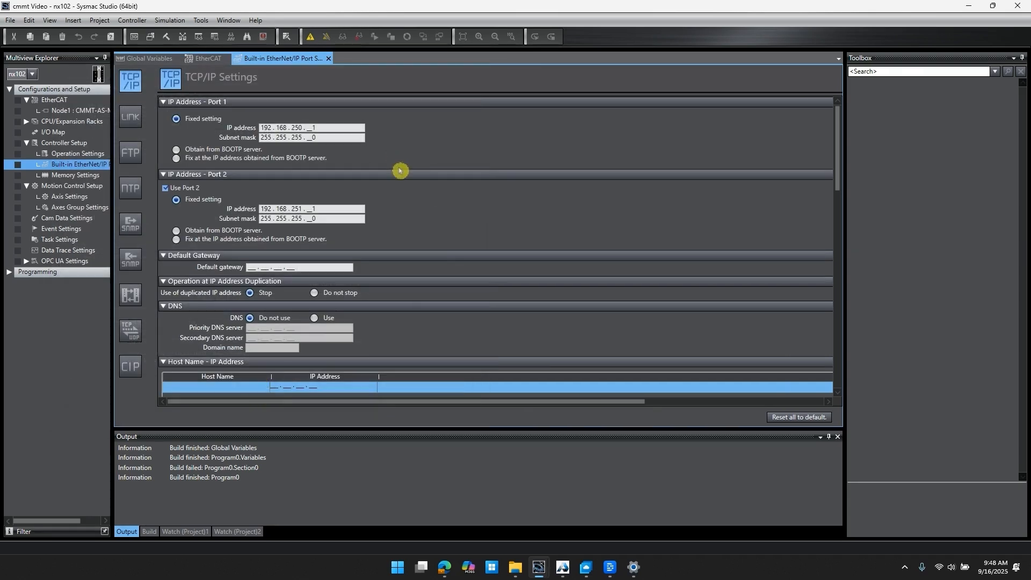
# Step: Go online with the controller and synchronize it by transferring the project to the controller
pyautogui.click(311, 39)
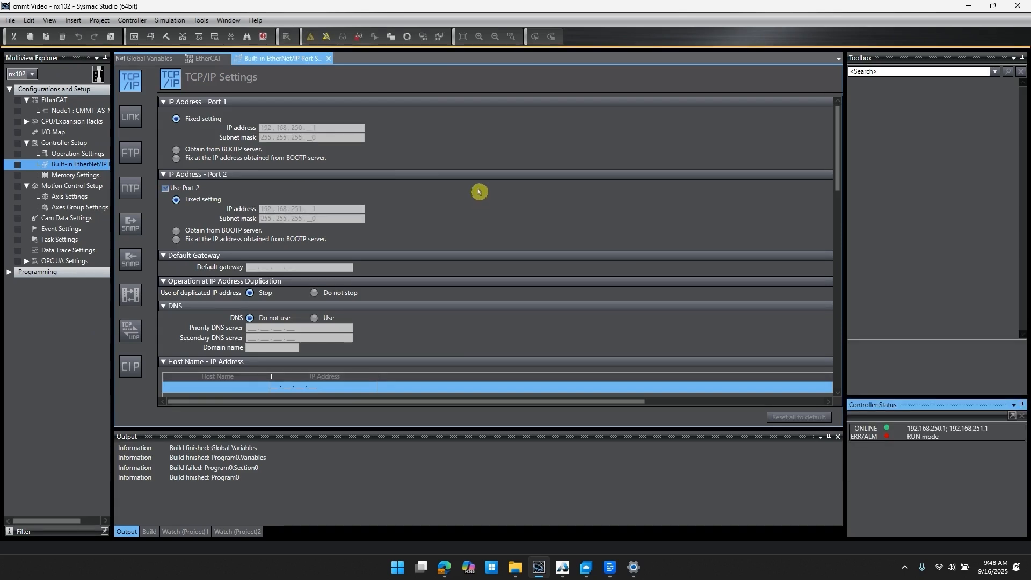
pyautogui.click(409, 38)
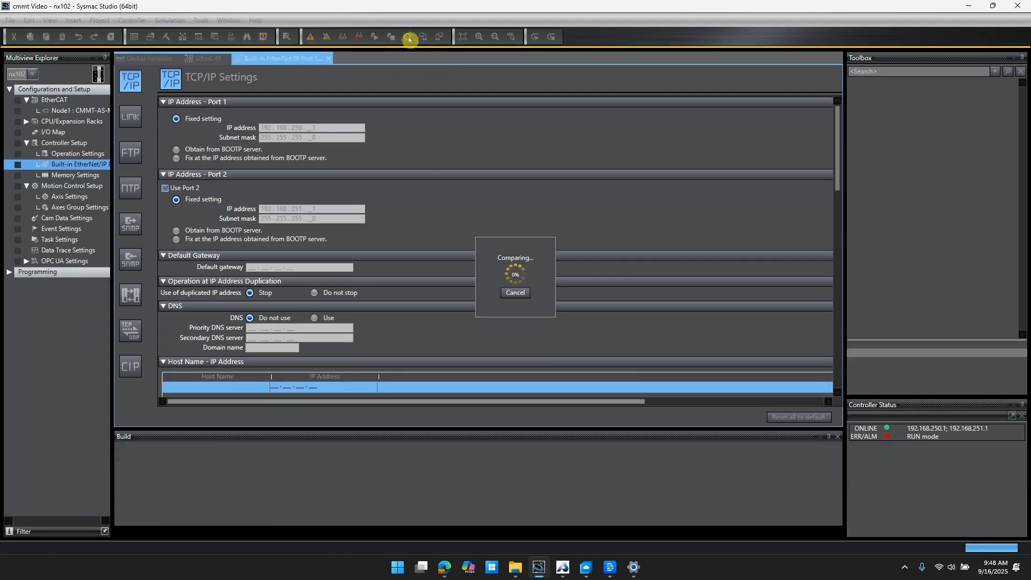
pyautogui.moveTo(293, 30); pyautogui.dragTo(547, 79)
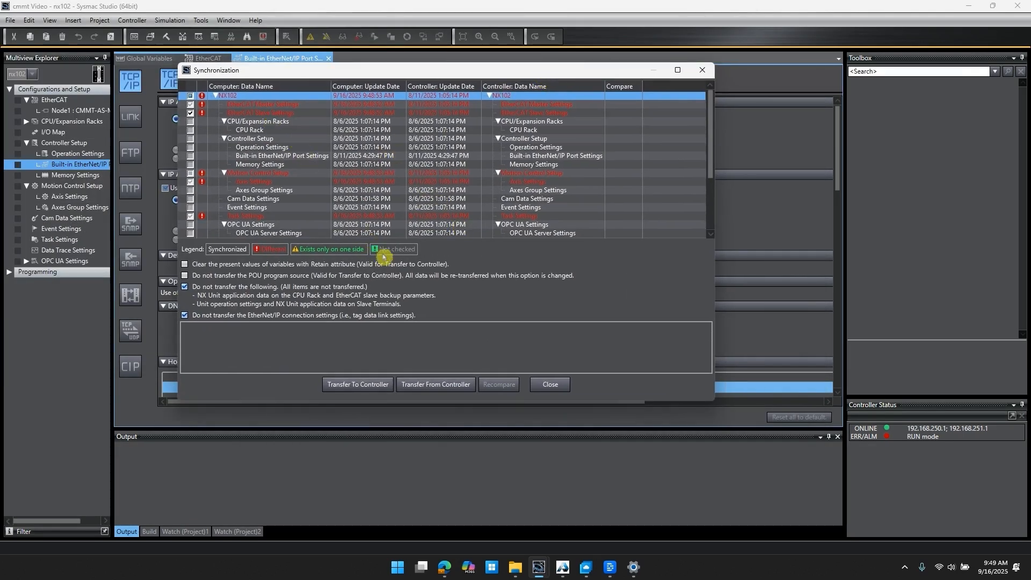
pyautogui.click(359, 384)
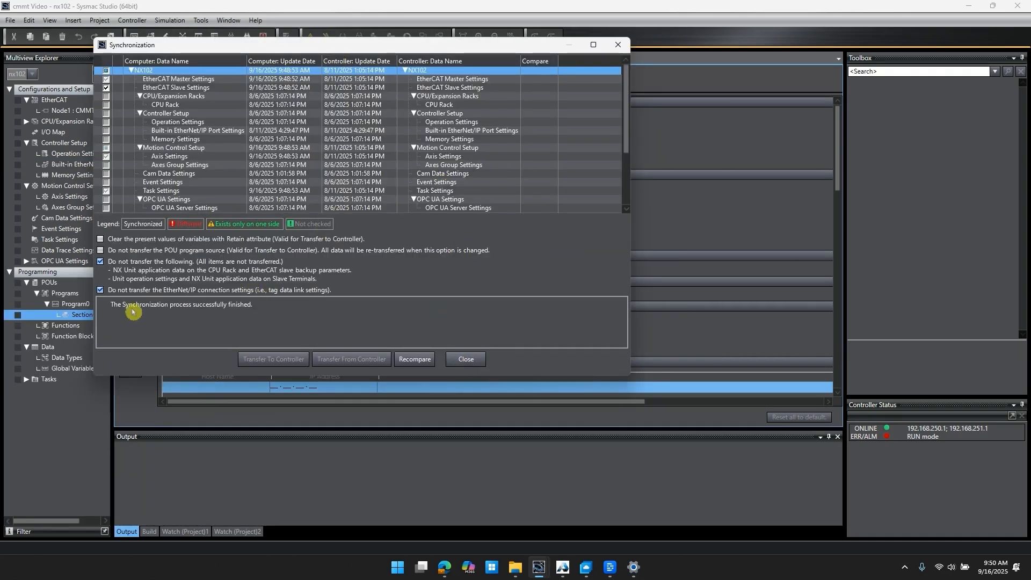
pyautogui.click(466, 359)
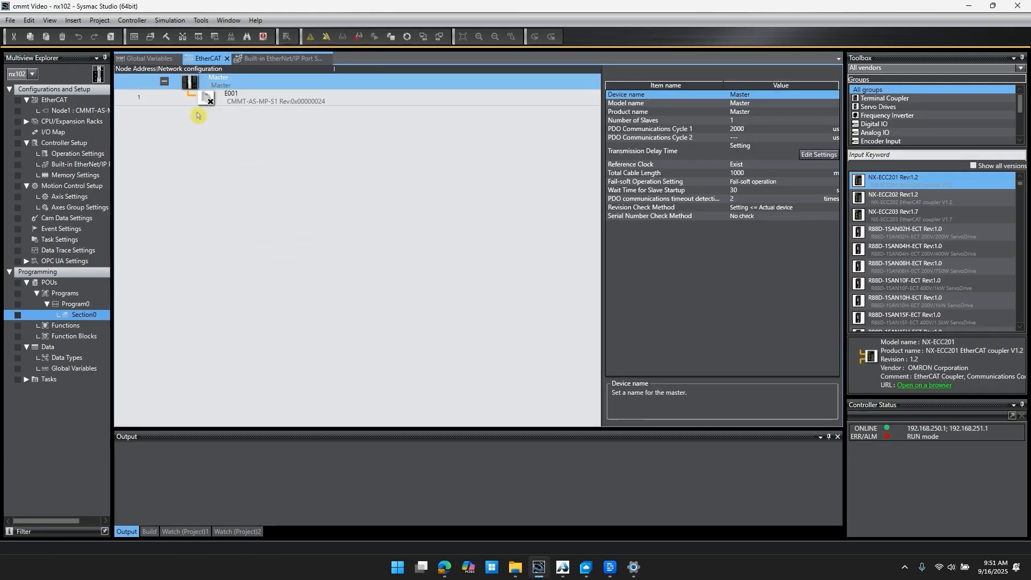
# Step: Compare the EtherCAT master with the actual network configuration and apply the actual configuration to the project
pyautogui.moveTo(211, 104)
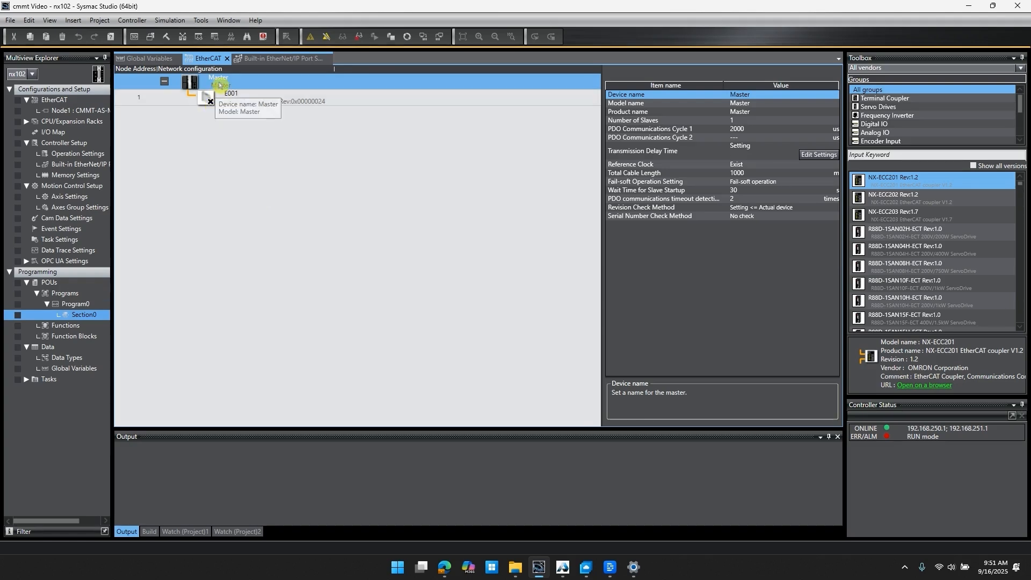
pyautogui.rightClick(218, 85)
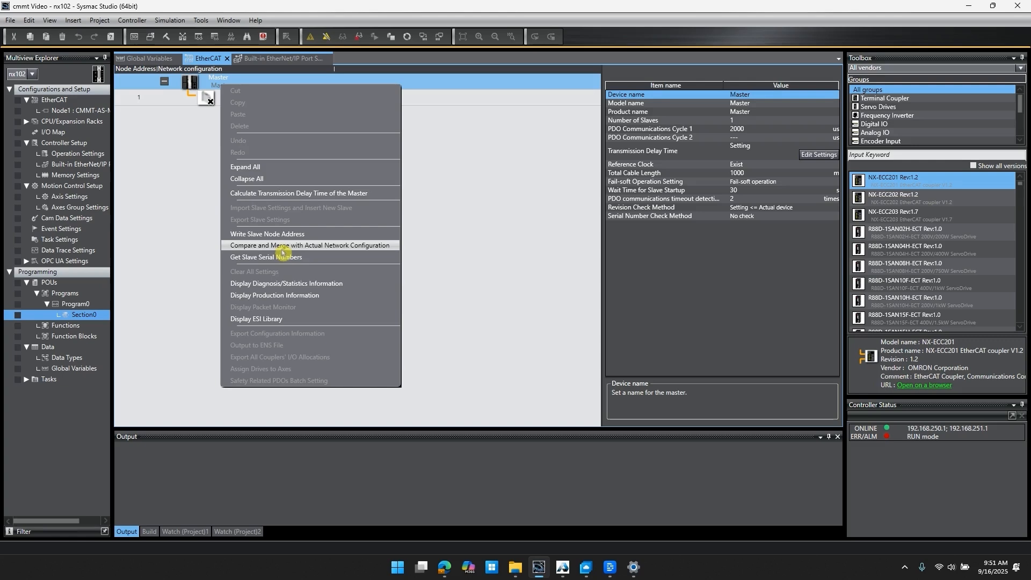
pyautogui.click(282, 247)
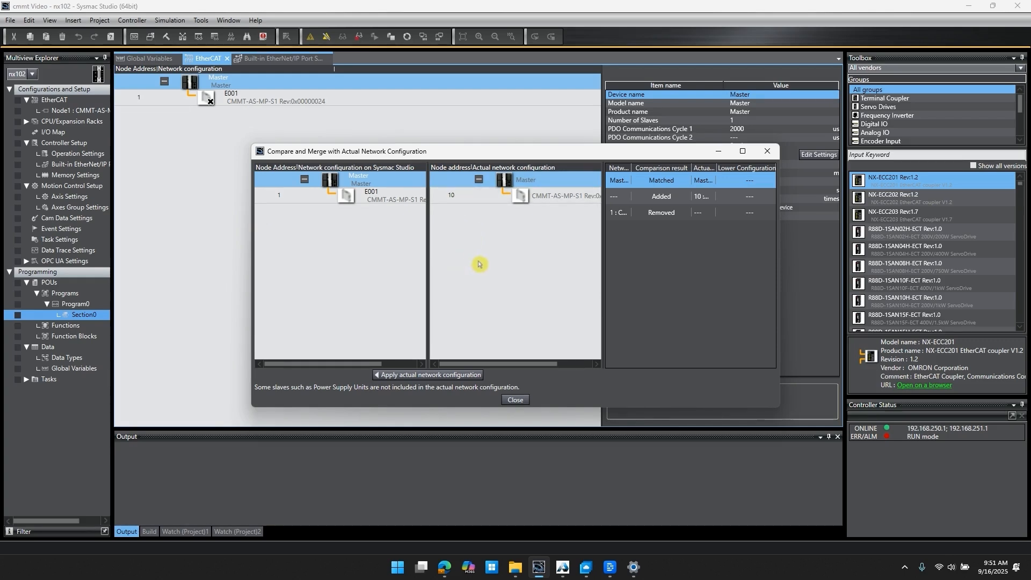
pyautogui.click(430, 375)
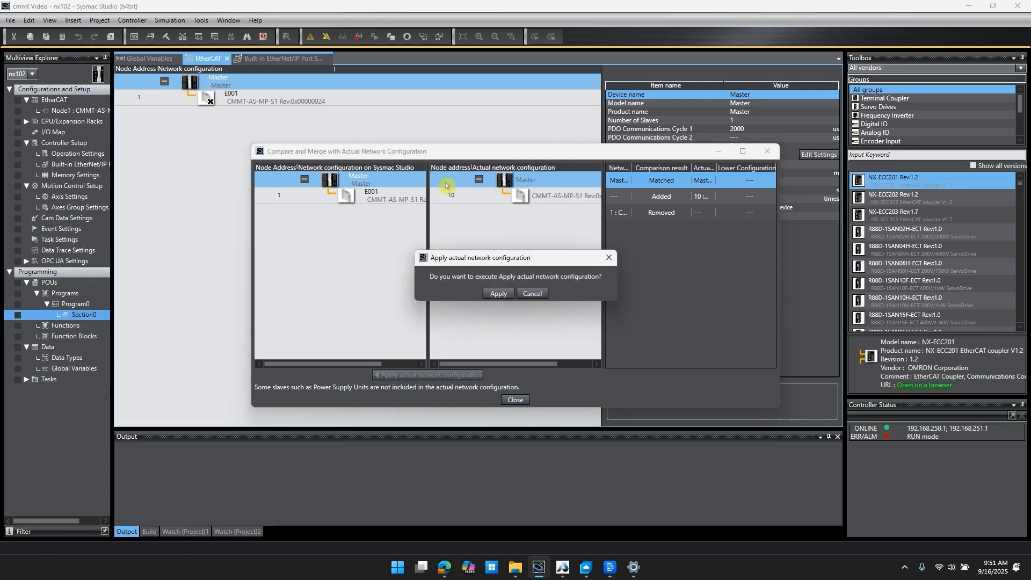
pyautogui.click(499, 294)
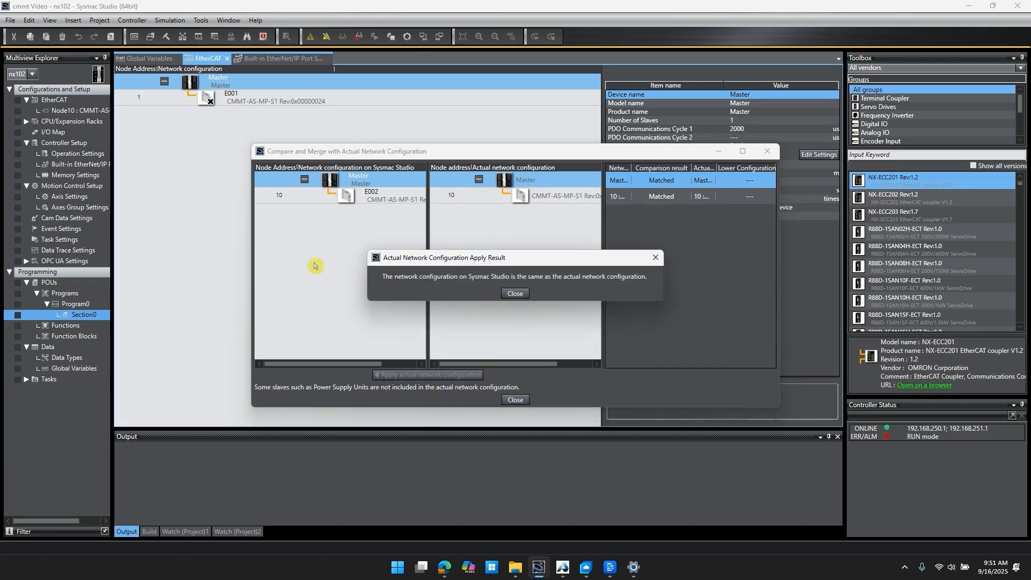
pyautogui.click(515, 294)
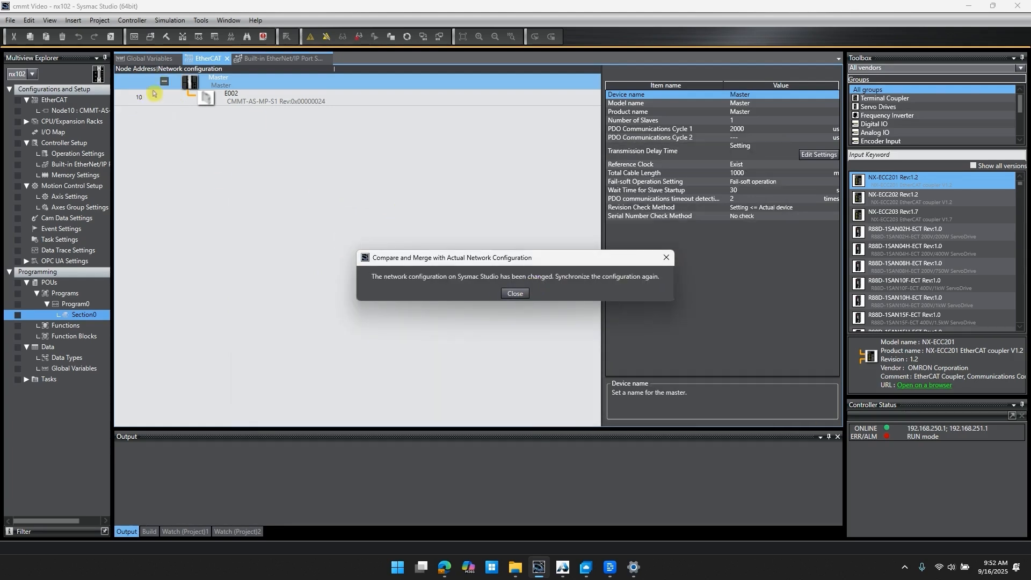
pyautogui.click(517, 294)
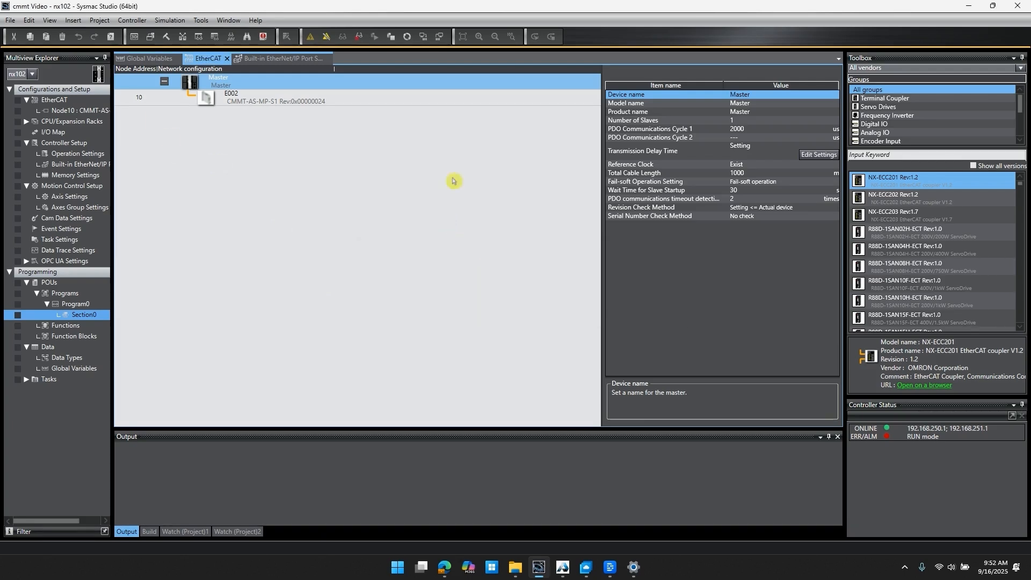
# Step: Synchronize the changed network configuration to the controller, close the synchronization window and go offline
pyautogui.click(408, 36)
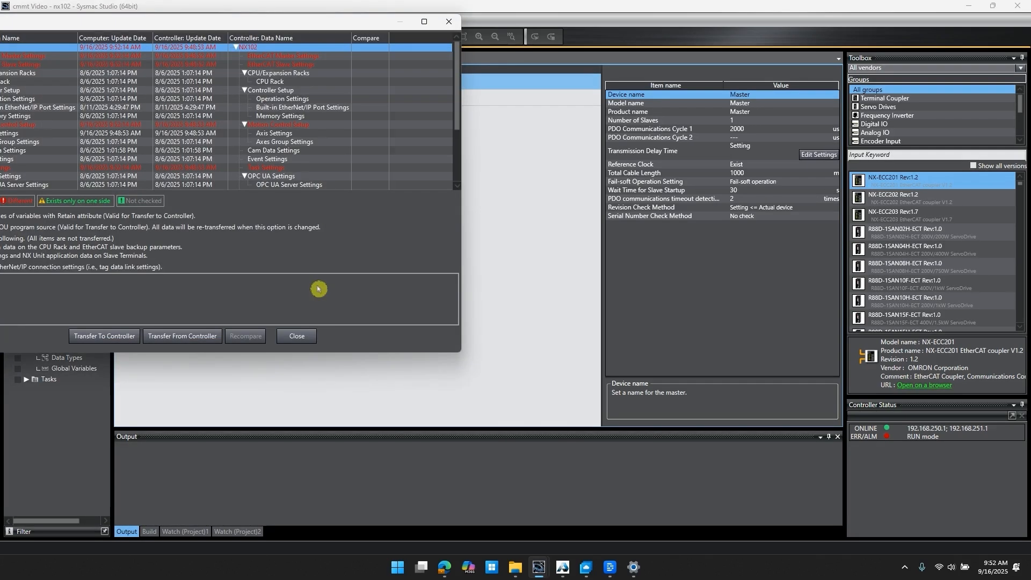
pyautogui.click(295, 336)
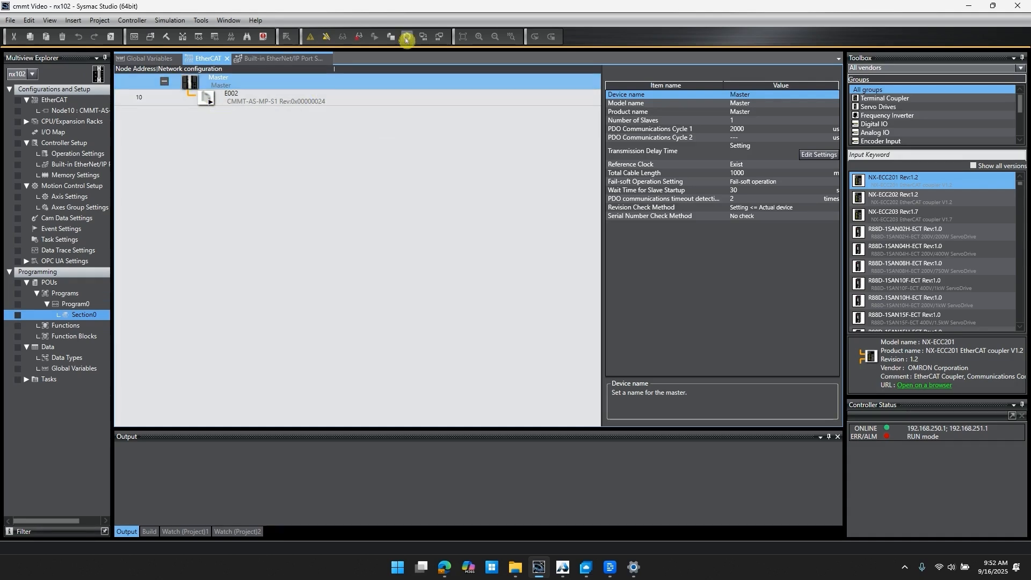
pyautogui.click(326, 36)
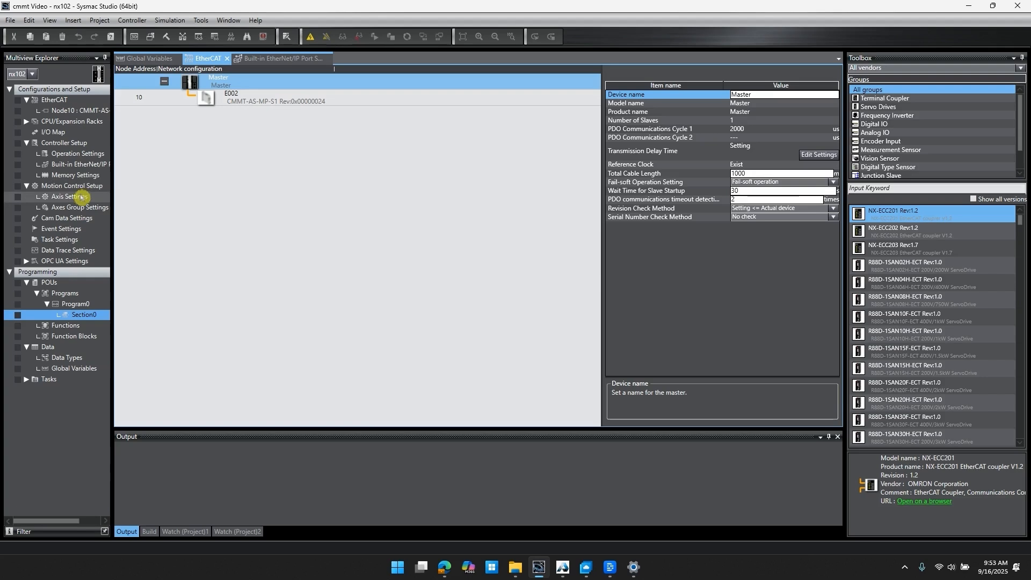
# Step: Add a single-axis position control axis under the motion control Axis Settings and rename it cmmt
pyautogui.click(80, 196)
pyautogui.rightClick(80, 197)
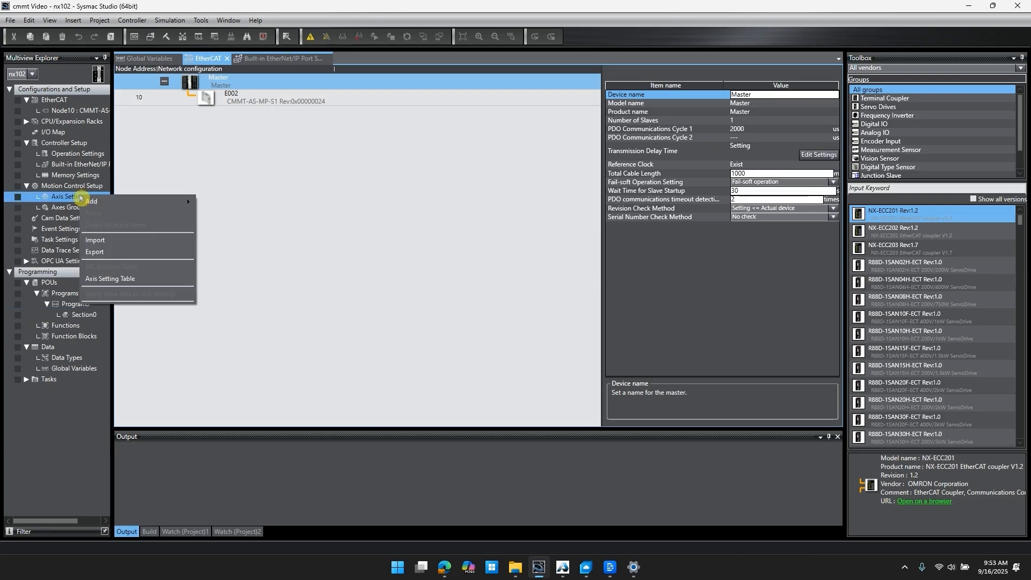
pyautogui.moveTo(100, 201)
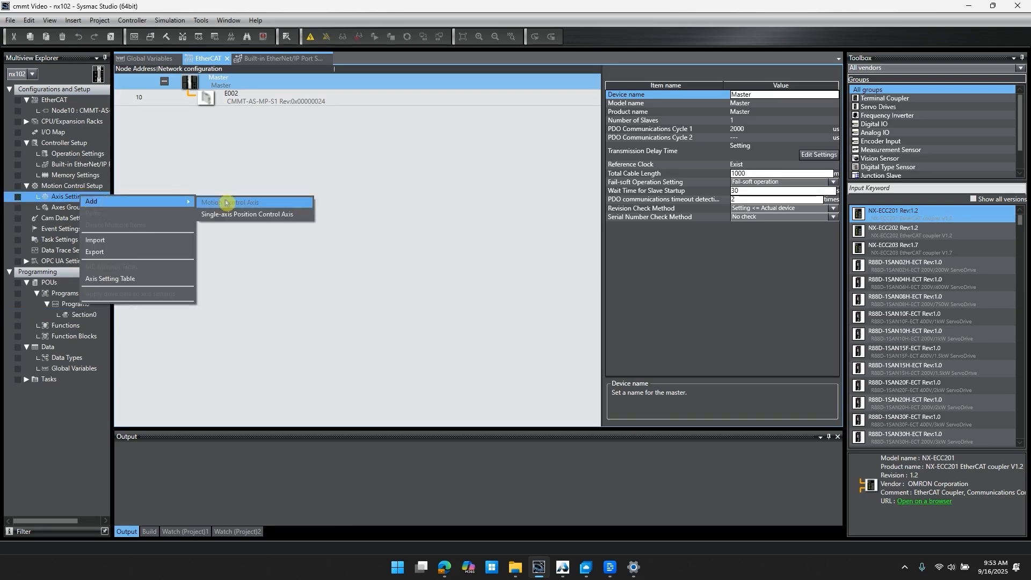
pyautogui.click(238, 215)
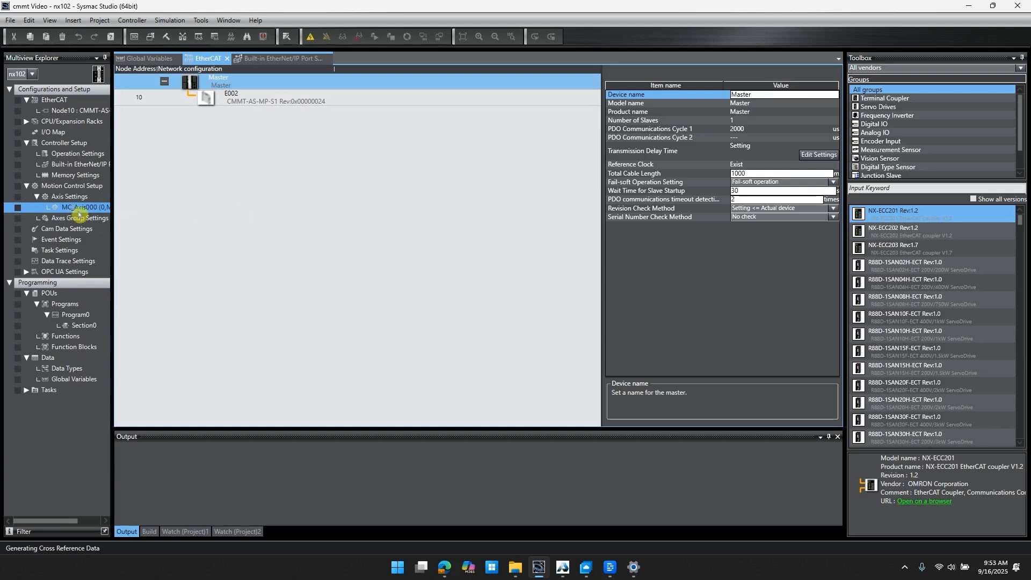
pyautogui.moveTo(112, 227); pyautogui.dragTo(172, 231)
pyautogui.rightClick(94, 214)
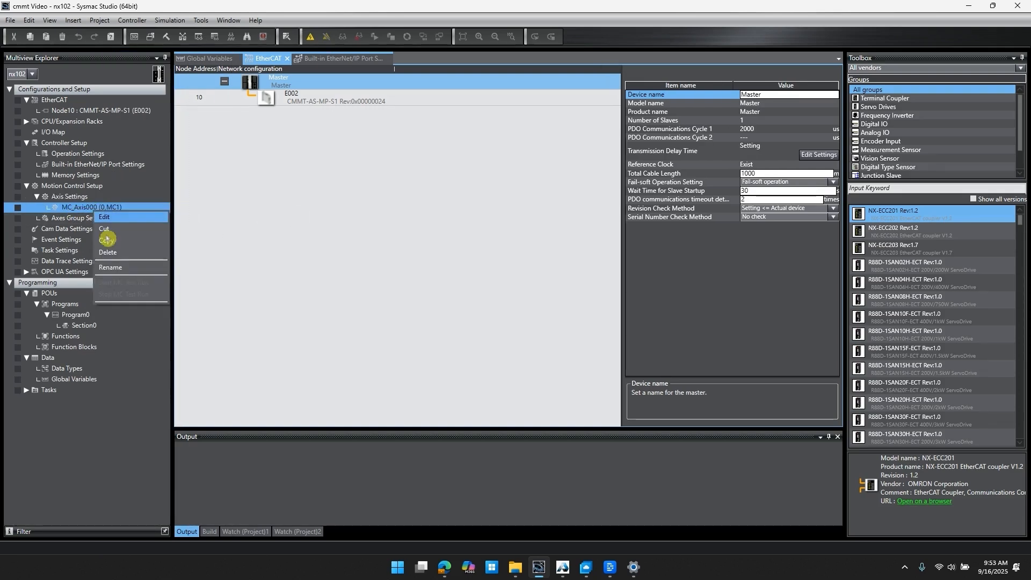
pyautogui.click(111, 266)
pyautogui.write('cmmt')
pyautogui.press('Return')
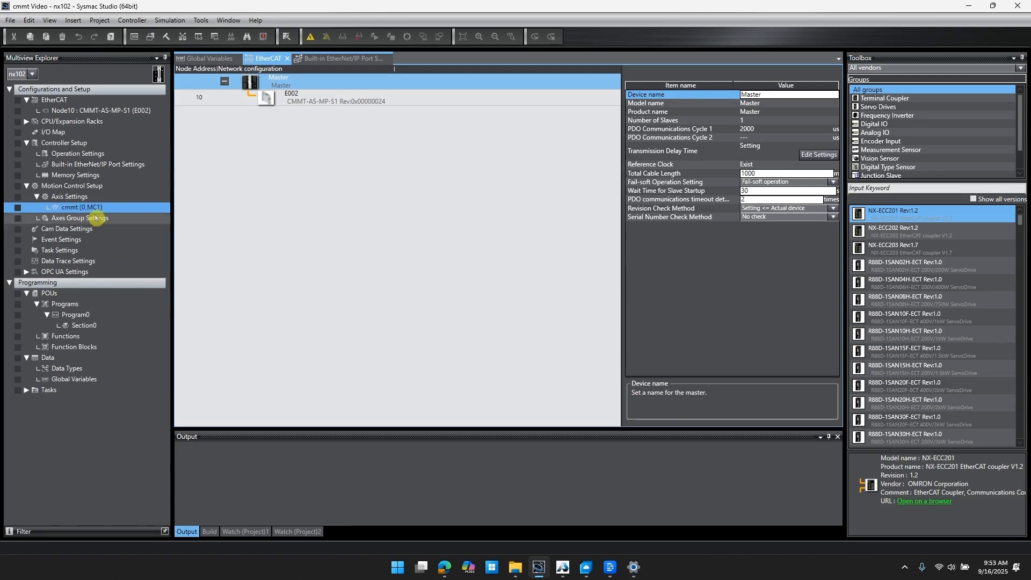
# Step: Set the cmmt axis type to Servo axis and assign Node : 10 CMMT-AS-MP-S1(E002) as output device 1
pyautogui.doubleClick(60, 207)
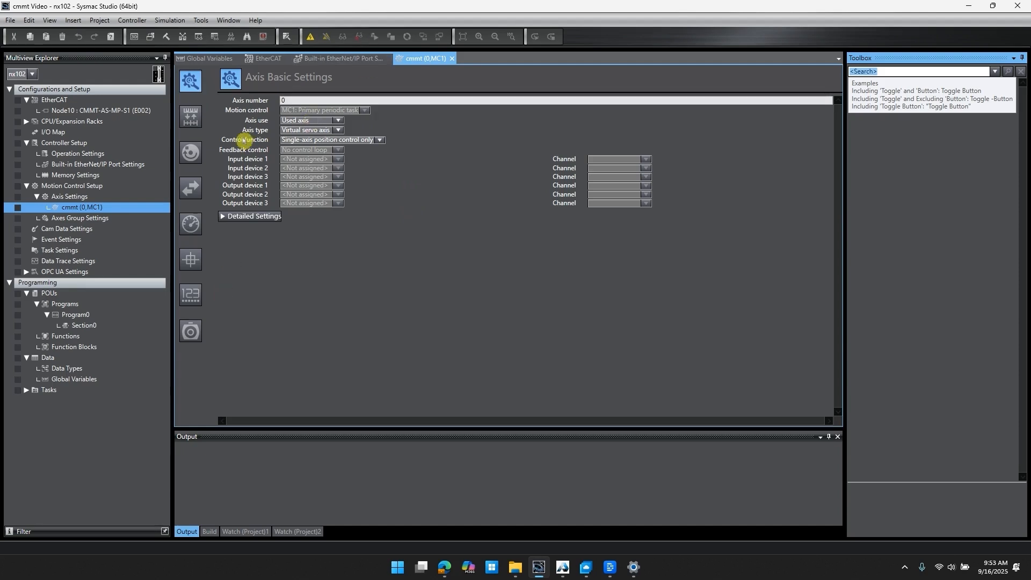
pyautogui.click(338, 131)
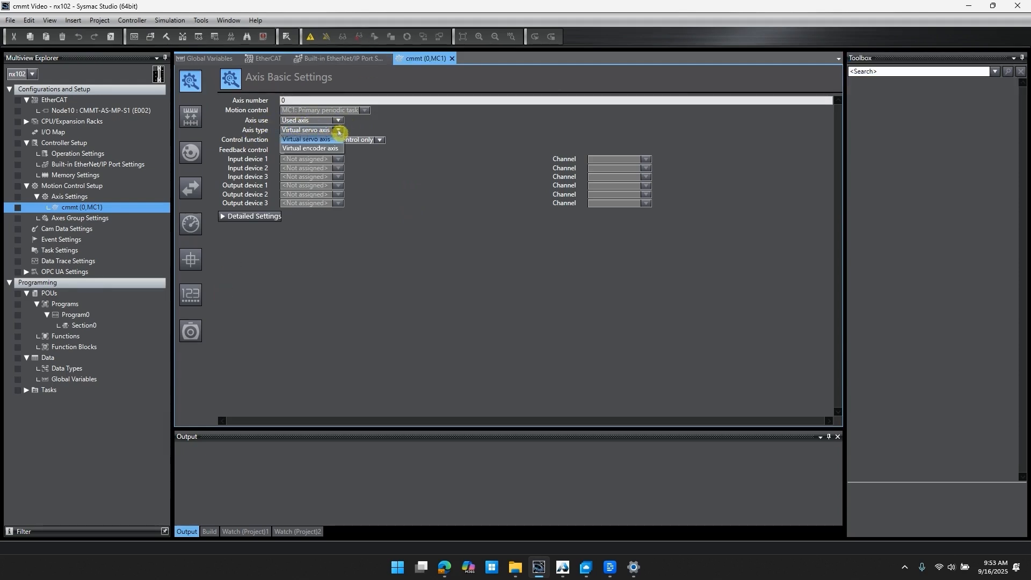
pyautogui.click(330, 141)
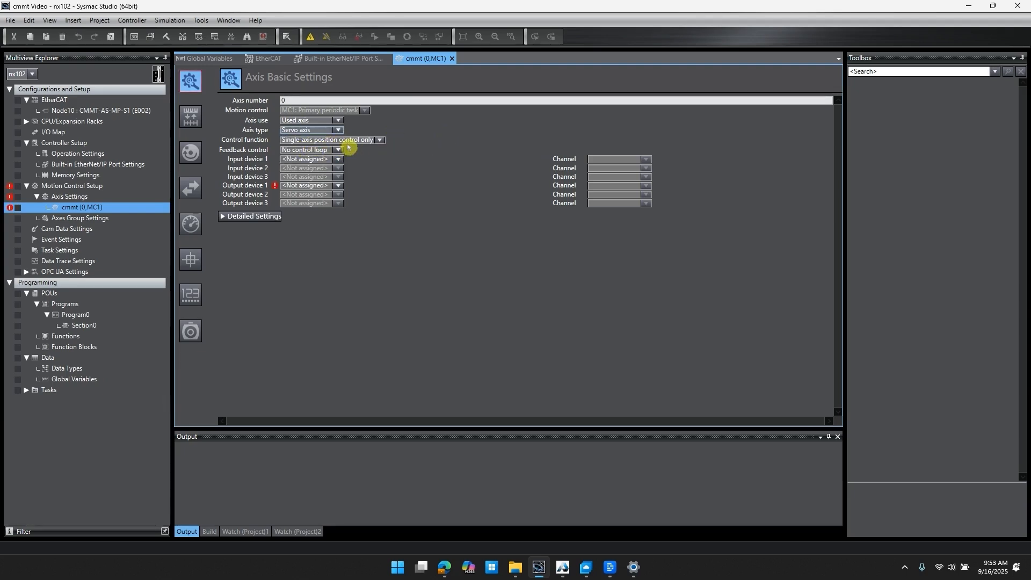
pyautogui.click(338, 186)
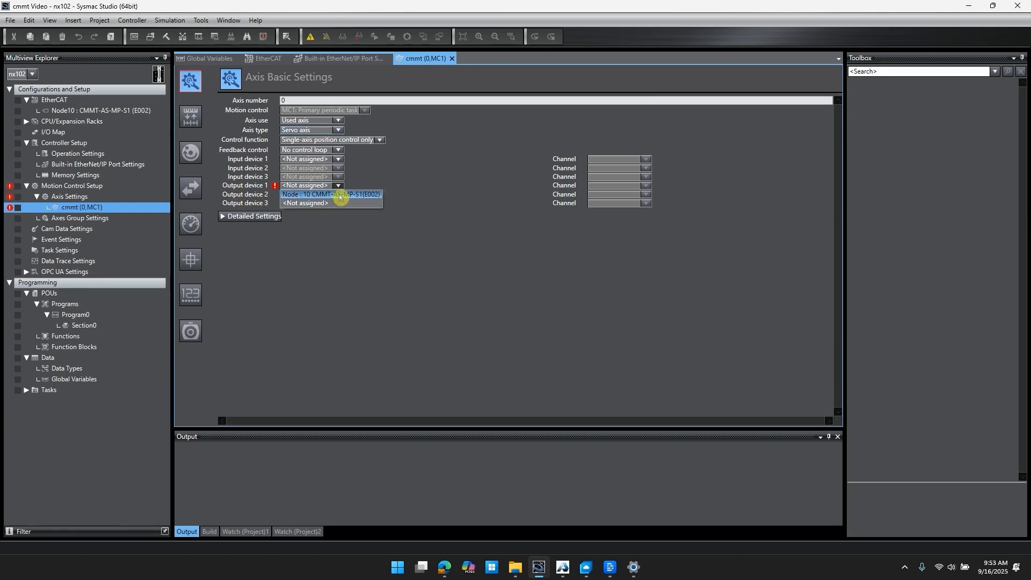
pyautogui.click(341, 195)
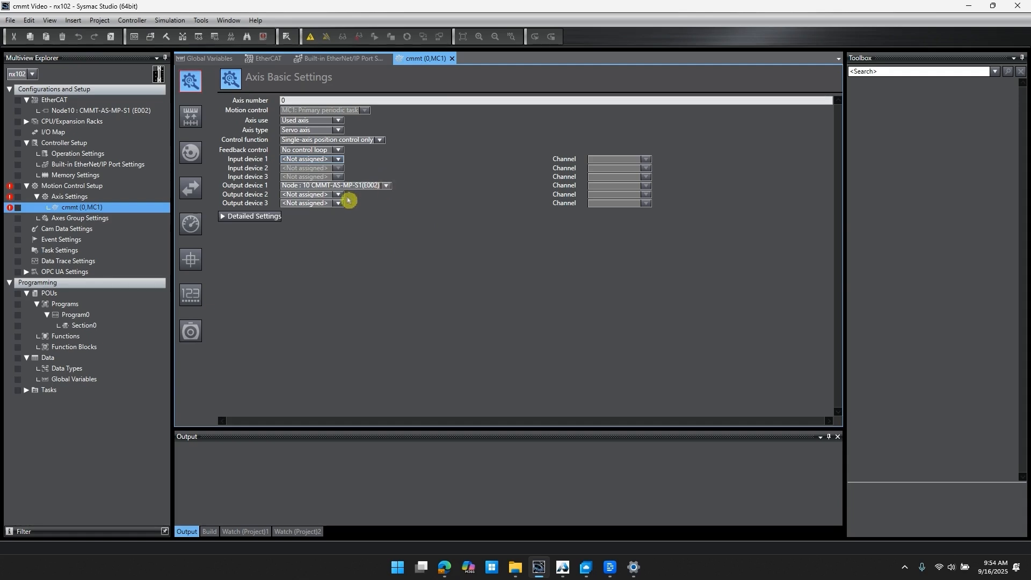
# Step: In the axis's detailed output settings, assign the Node : 10 CMMT-AS-MP-S1 device to Controlword and Target position
pyautogui.click(225, 216)
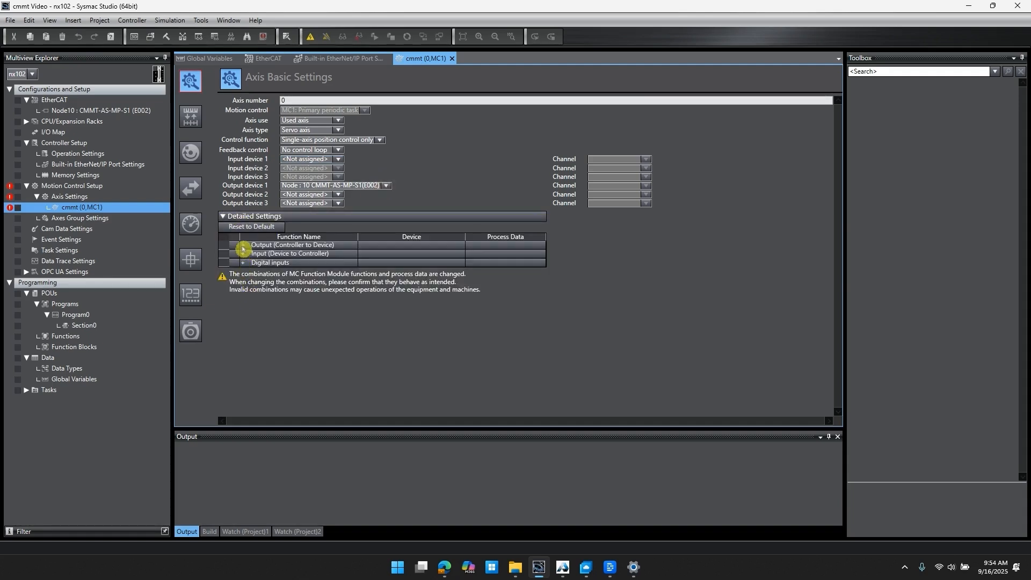
pyautogui.click(243, 246)
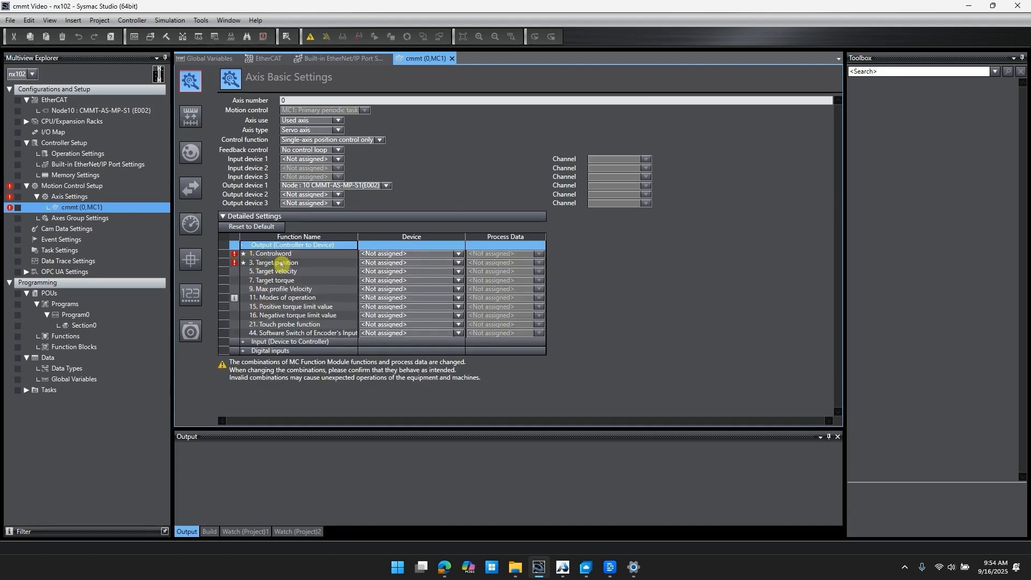
pyautogui.click(457, 257)
pyautogui.click(448, 265)
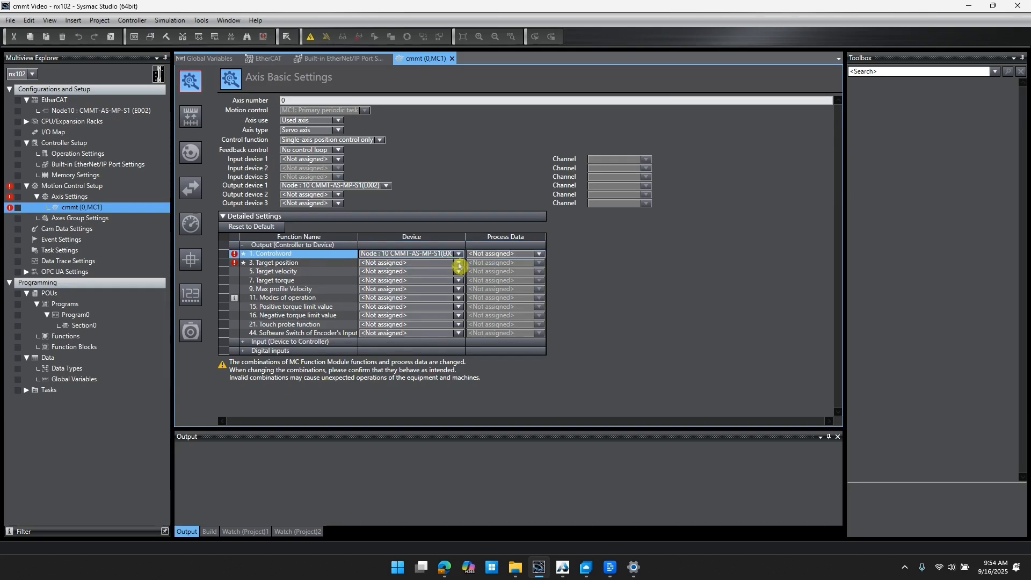
pyautogui.click(460, 266)
pyautogui.click(460, 267)
pyautogui.click(430, 272)
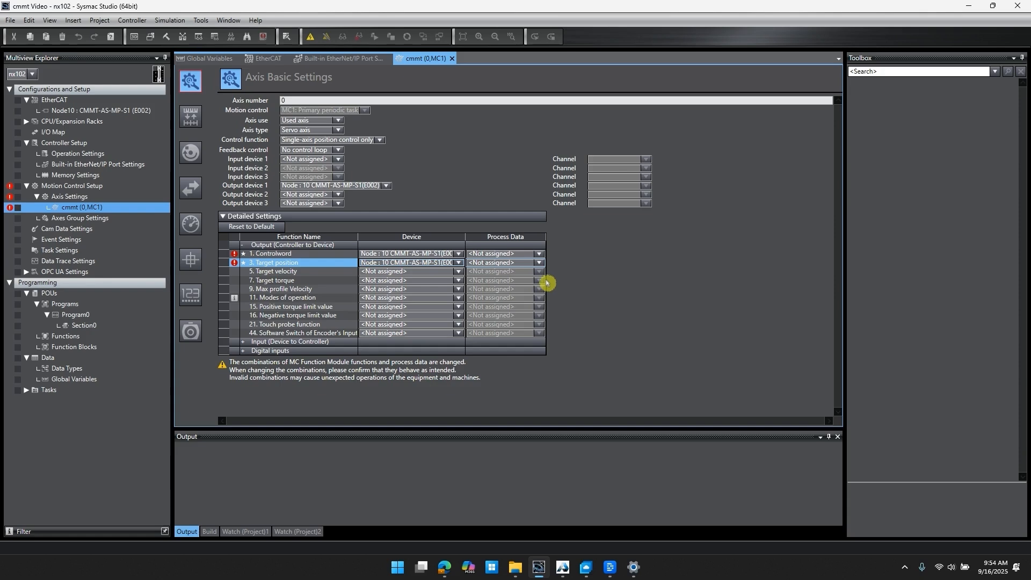
# Step: Map the process data 6040h-00.0 to Controlword and 607Ah-00.0 to Target position
pyautogui.click(541, 256)
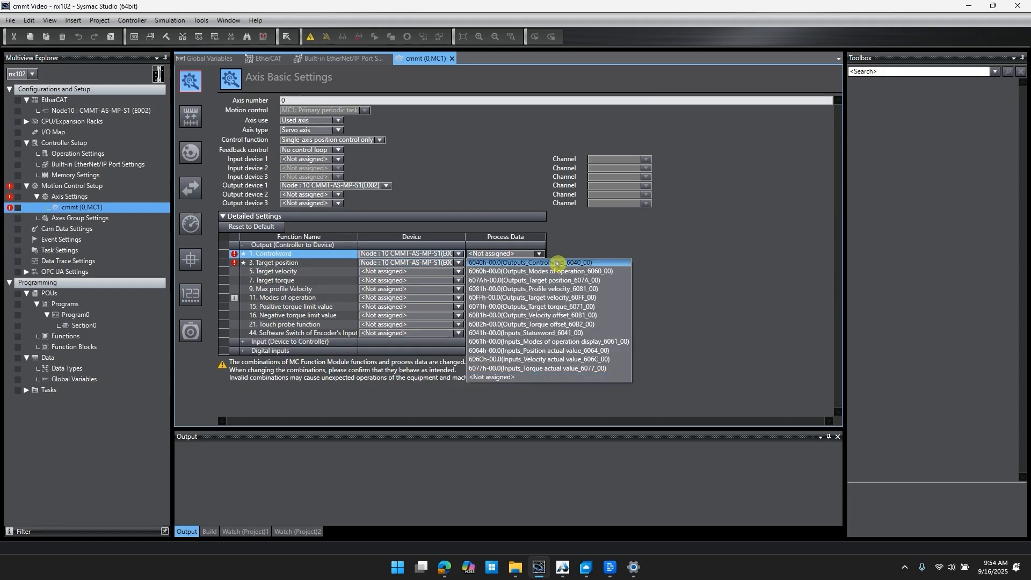
pyautogui.click(580, 268)
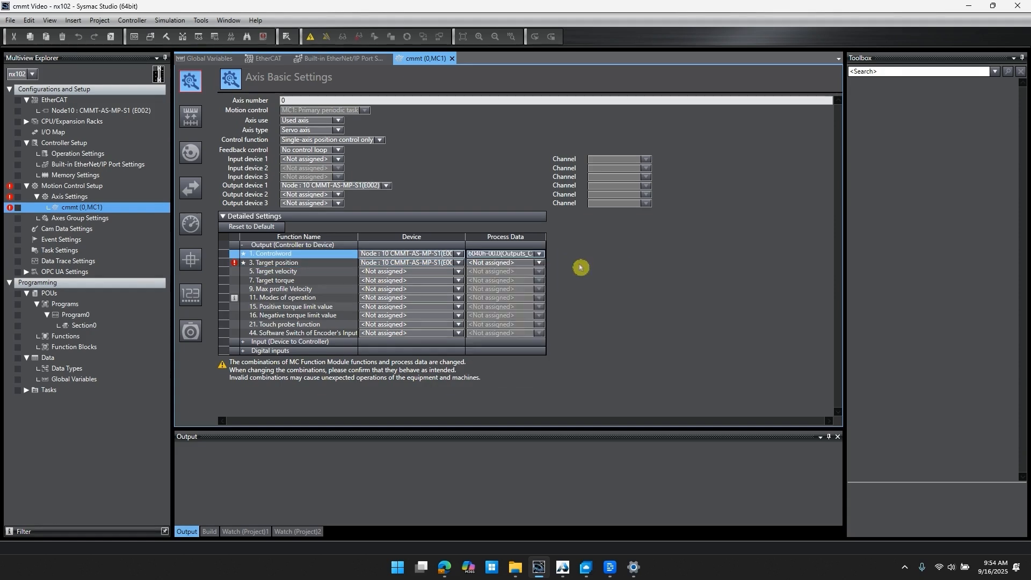
pyautogui.click(541, 265)
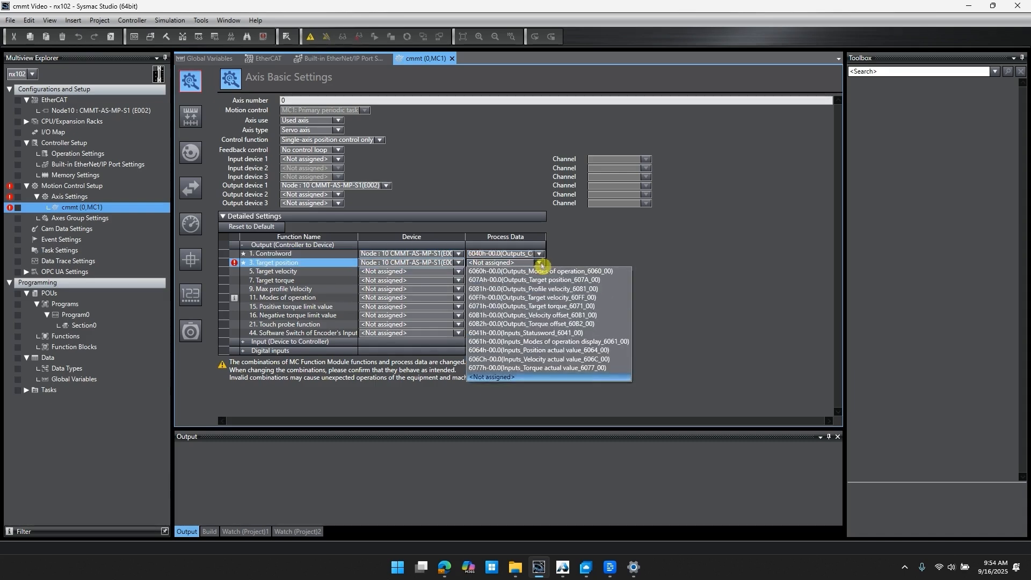
pyautogui.click(583, 282)
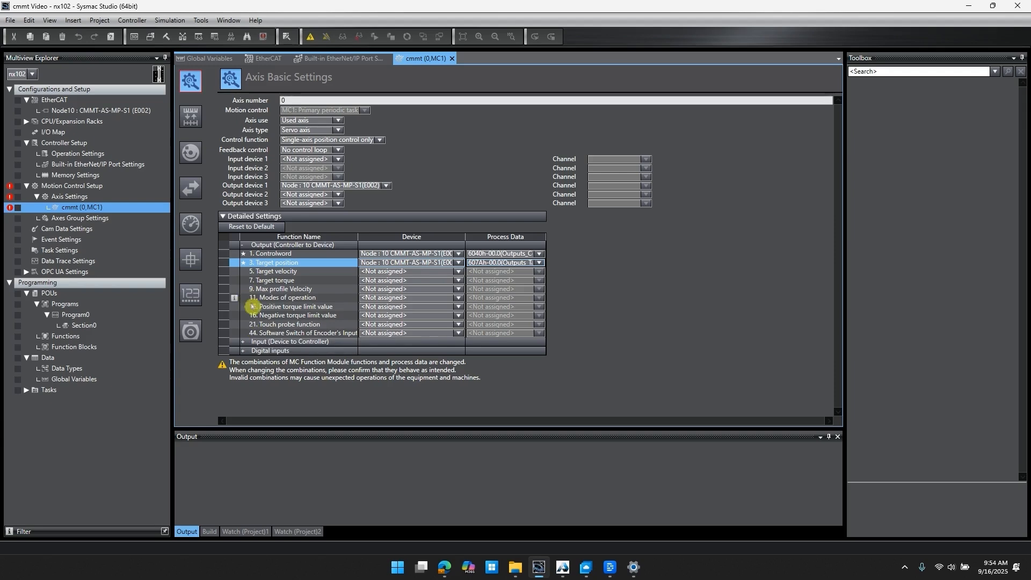
# Step: In the detailed input settings, assign the Node : 10 CMMT-AS-MP-S1 device to Statusword and Position actual value
pyautogui.click(243, 343)
pyautogui.click(458, 352)
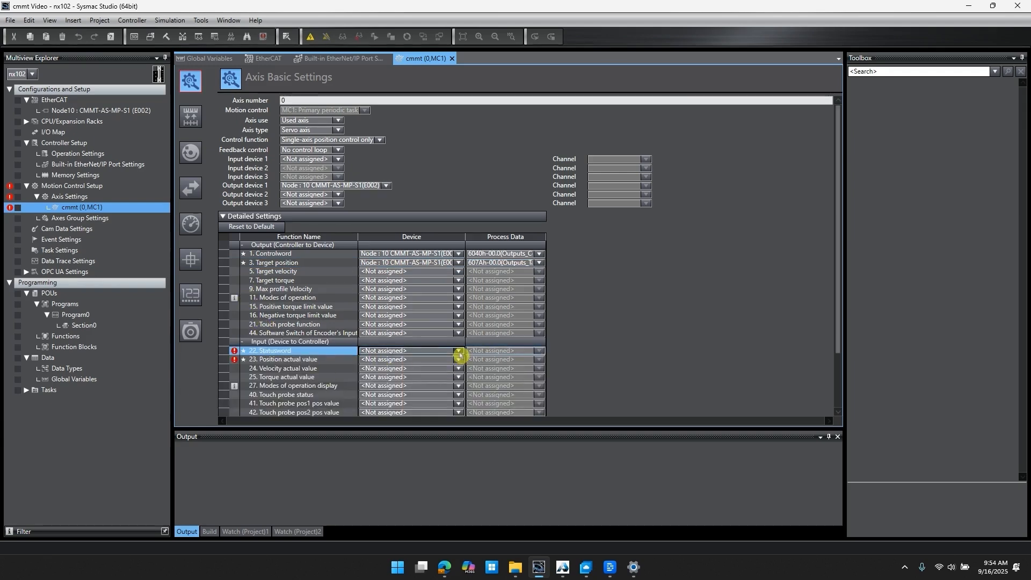
pyautogui.click(448, 361)
pyautogui.click(449, 360)
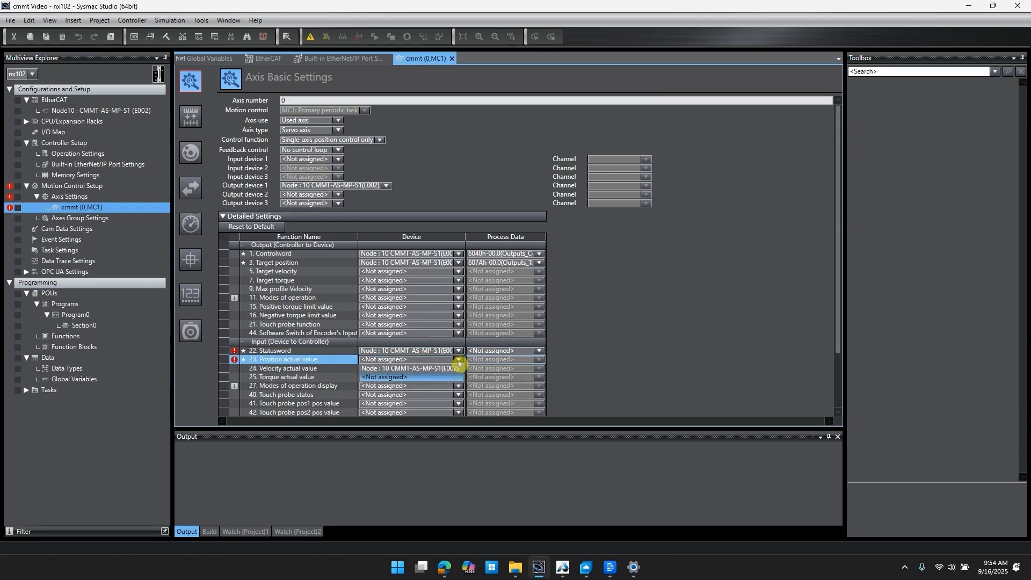
pyautogui.click(442, 371)
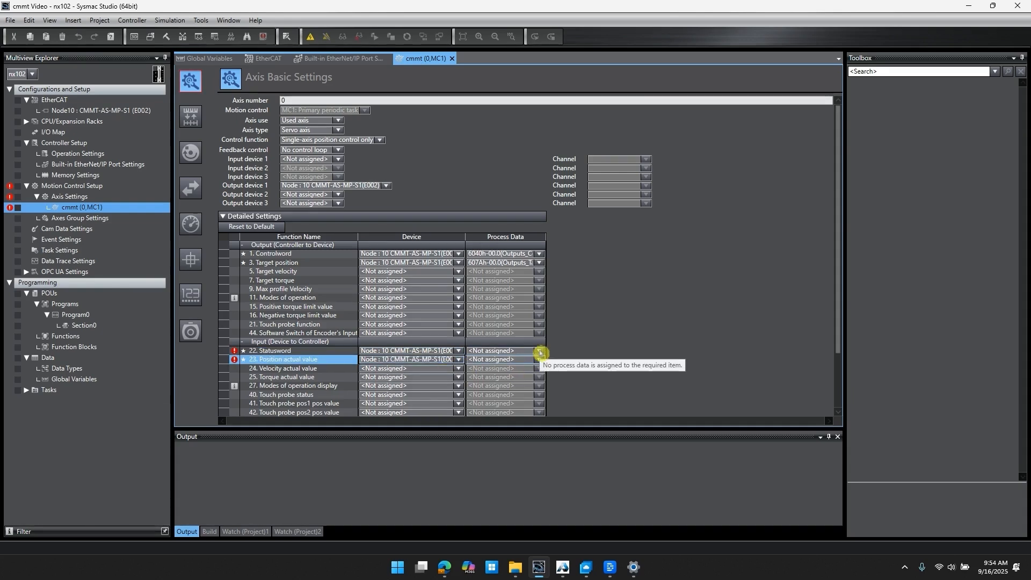
# Step: Map the process data 6041h-00.0 to Statusword and 6064h-00.0 to Position actual value
pyautogui.click(540, 352)
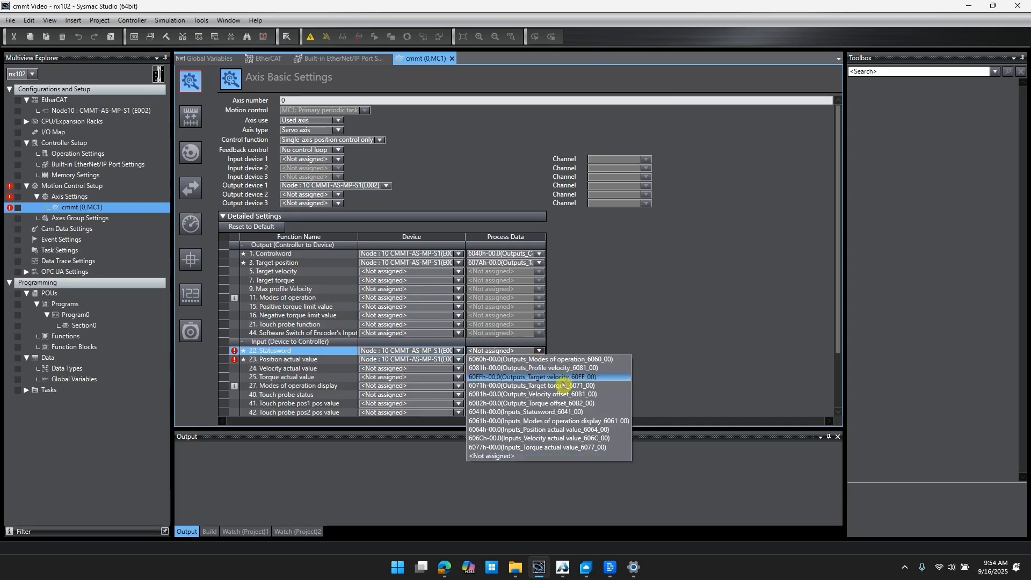
pyautogui.click(598, 413)
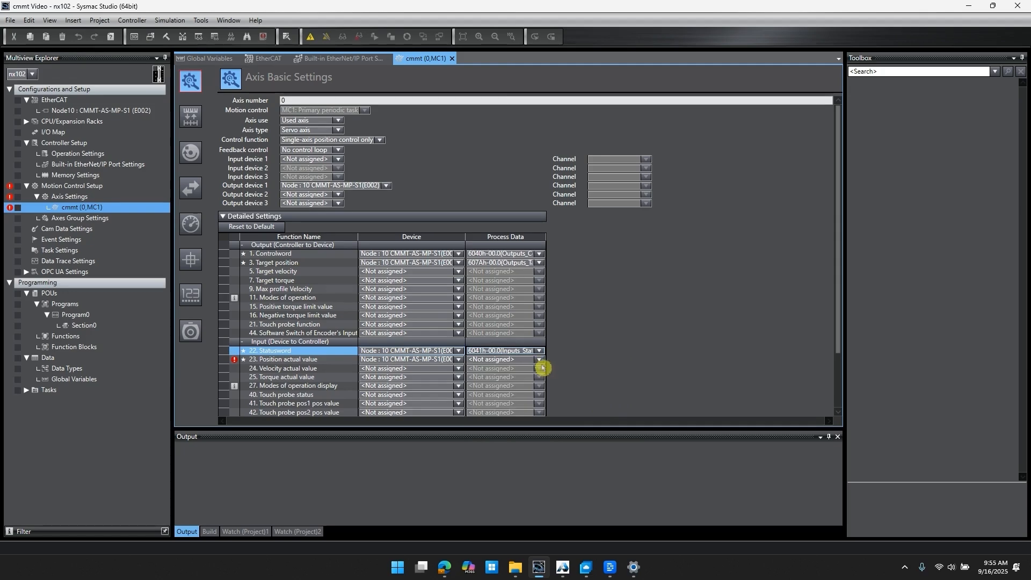
pyautogui.click(540, 360)
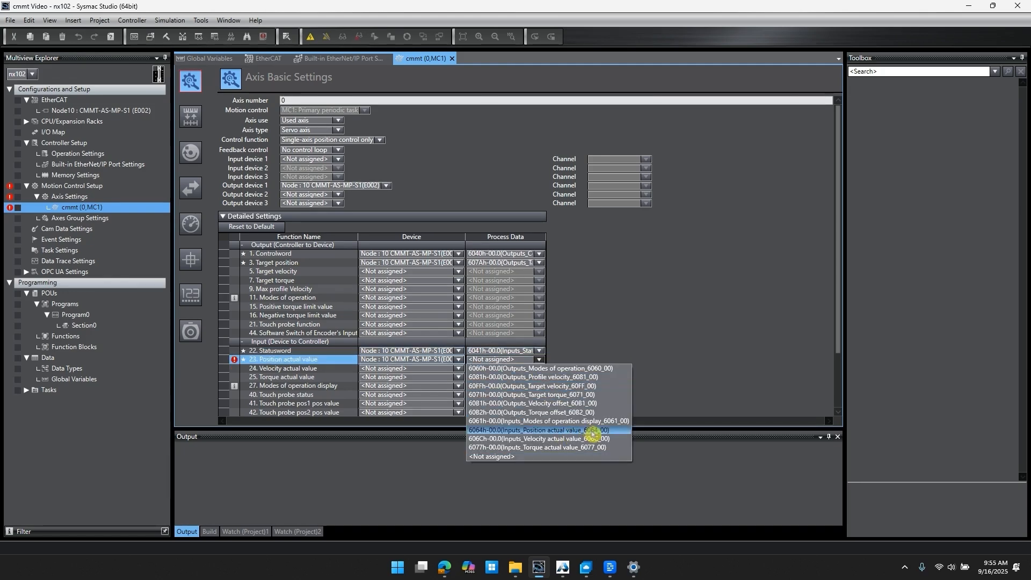
pyautogui.click(593, 430)
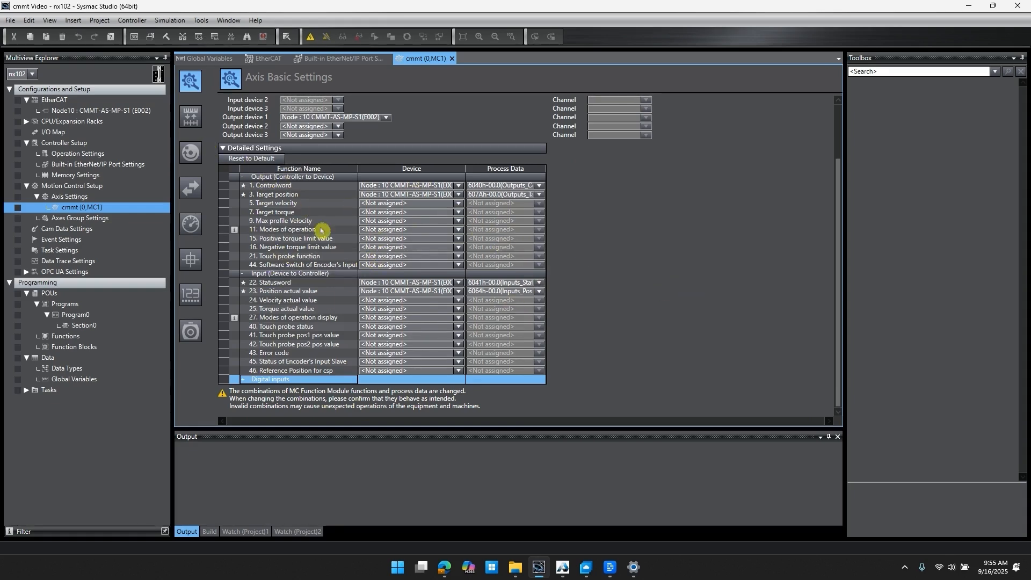
# Step: In the unit conversion settings, choose mm as display unit, with 1000 pulses and 1 mm of travel per motor rotation
pyautogui.click(193, 124)
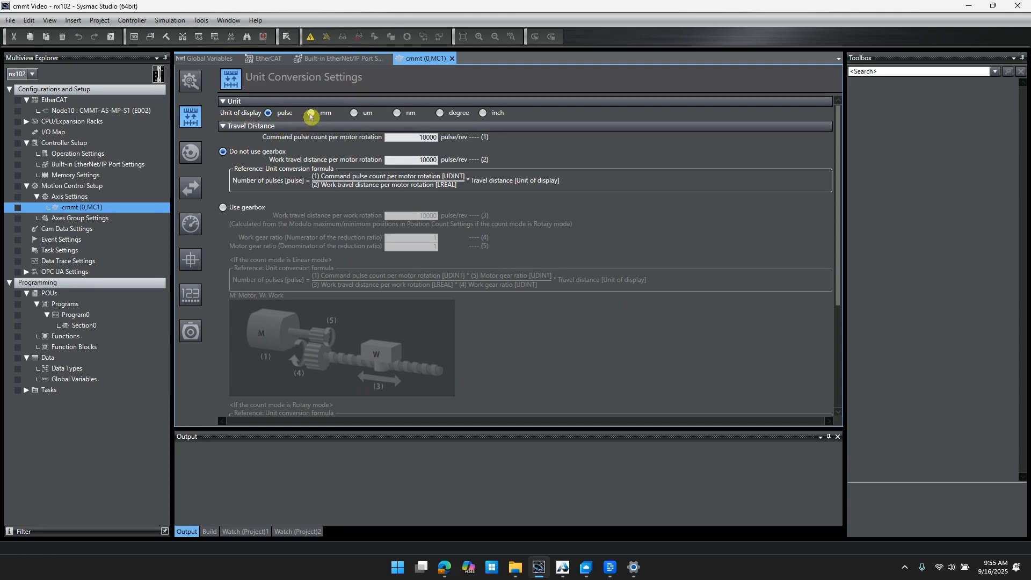
pyautogui.click(312, 114)
pyautogui.press('Tab')
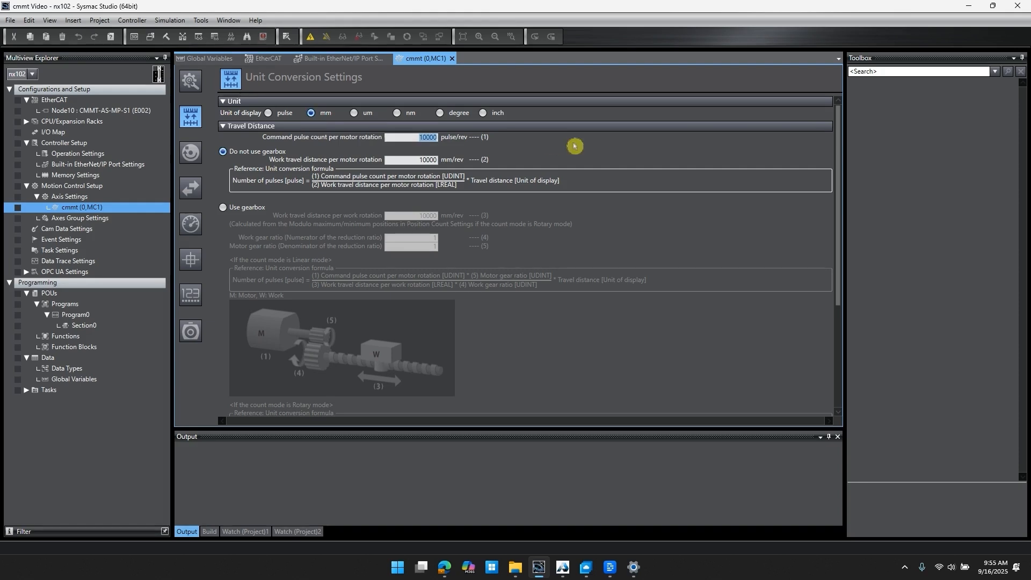
pyautogui.write('1000')
pyautogui.click(410, 159)
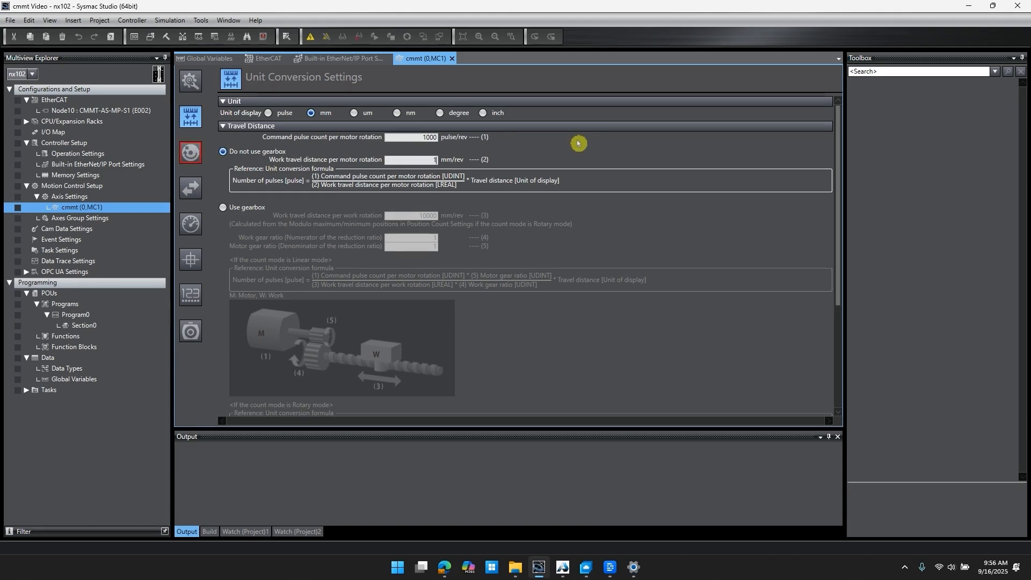
pyautogui.scroll(-5, 382, 270)
pyautogui.scroll(5, 382, 269)
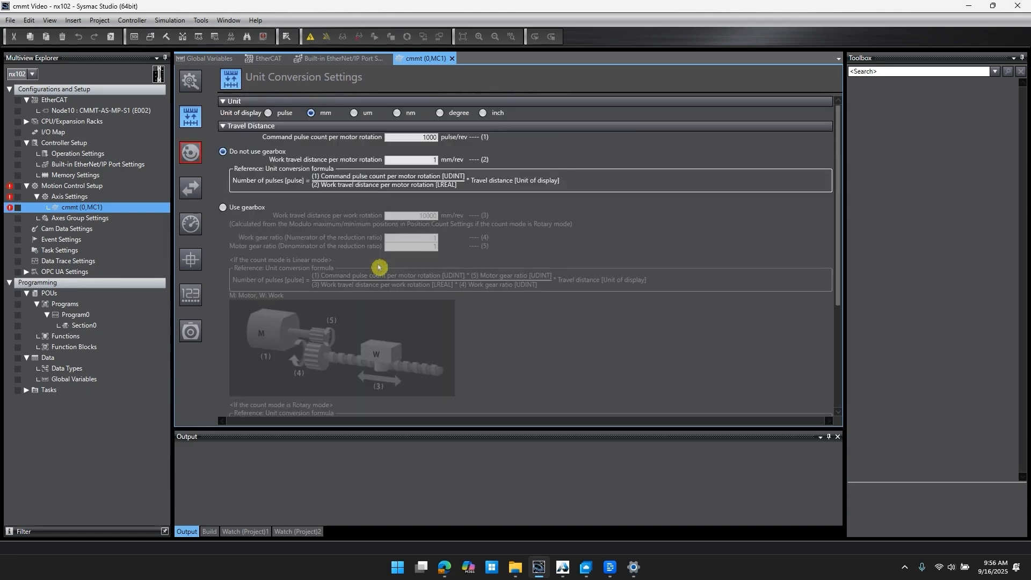
# Step: In the operation settings, set the maximum velocity to 2000 mm/s and the maximum jog velocity to 500 mm/s
pyautogui.click(189, 154)
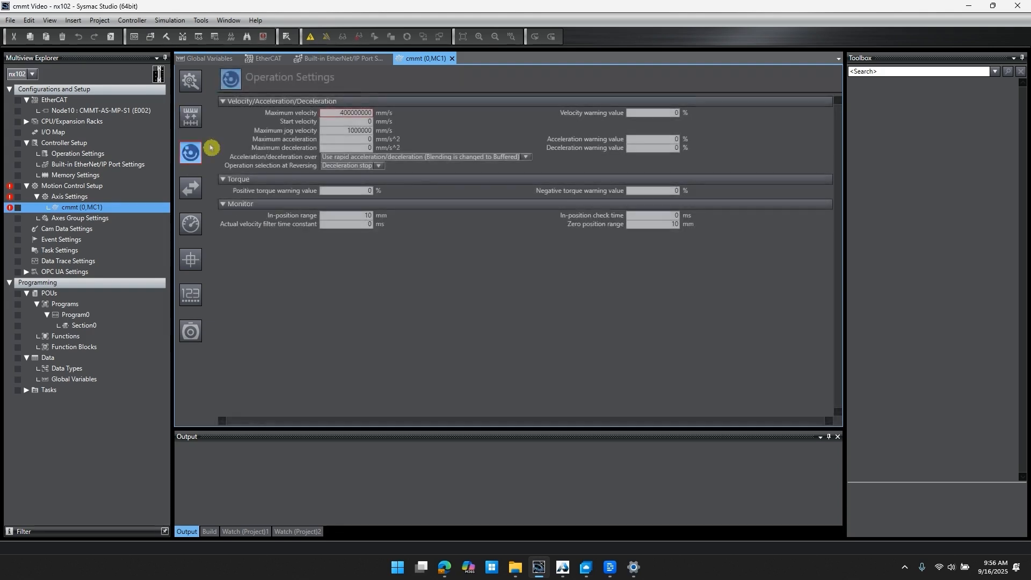
pyautogui.moveTo(334, 114); pyautogui.dragTo(602, 128)
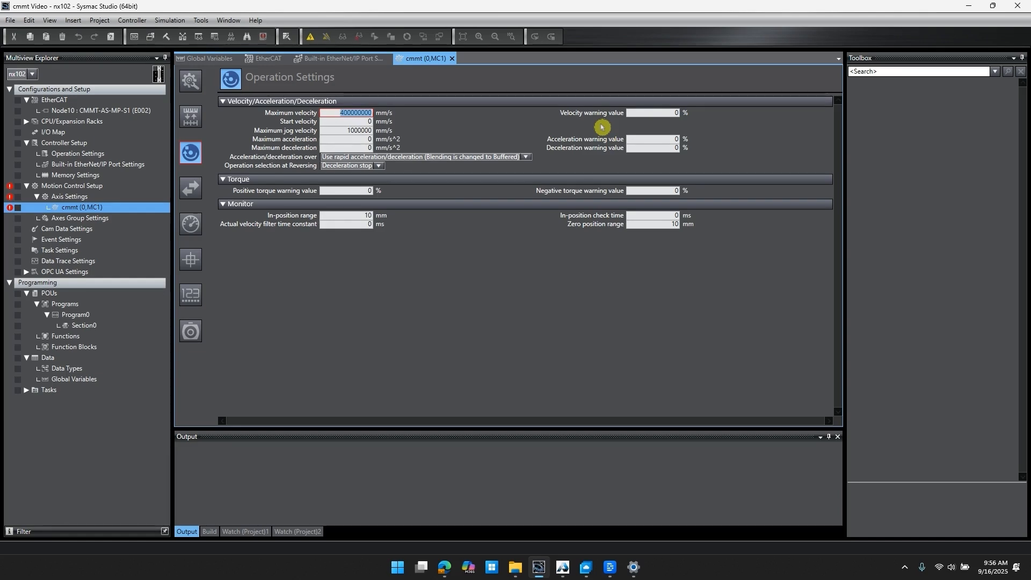
pyautogui.write('2')
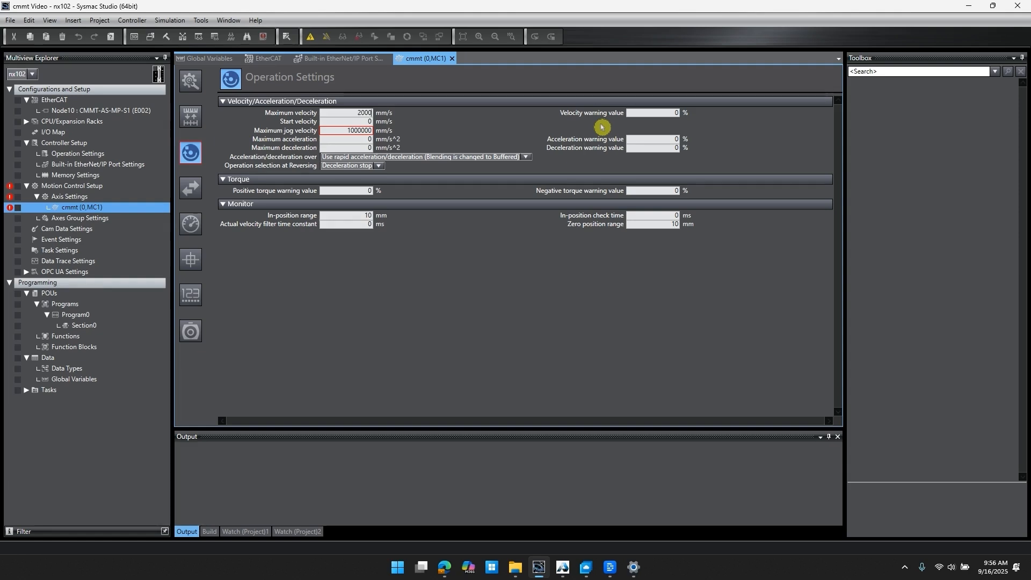
pyautogui.moveTo(348, 130); pyautogui.dragTo(434, 134)
pyautogui.write('5')
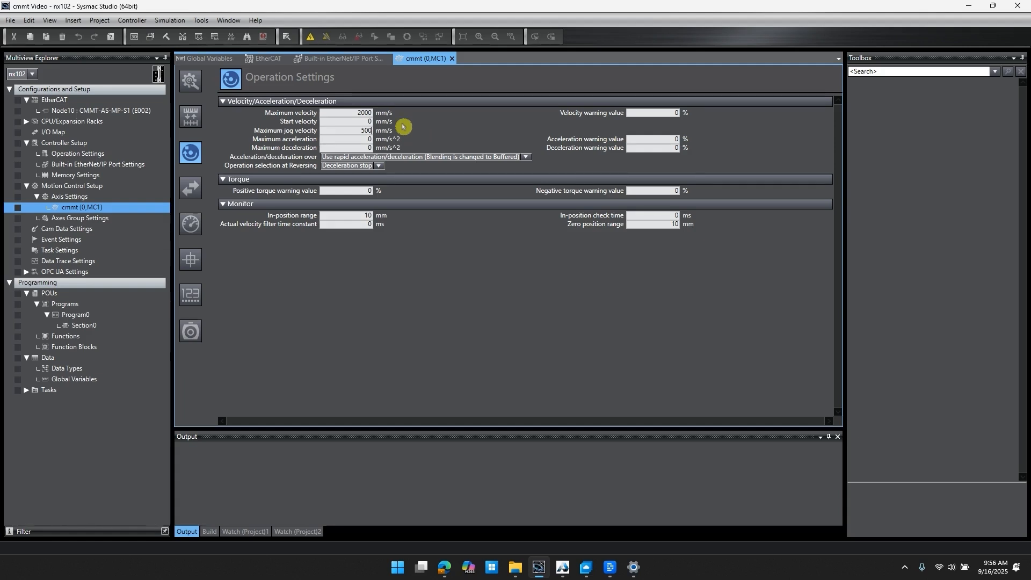
pyautogui.press('Tab')
pyautogui.press('Tab')
pyautogui.press('BackSpace')
# Step: Look through the other operation, limit and homing settings, and set the encoder type to Absolute encoder in the position count settings
pyautogui.click(189, 188)
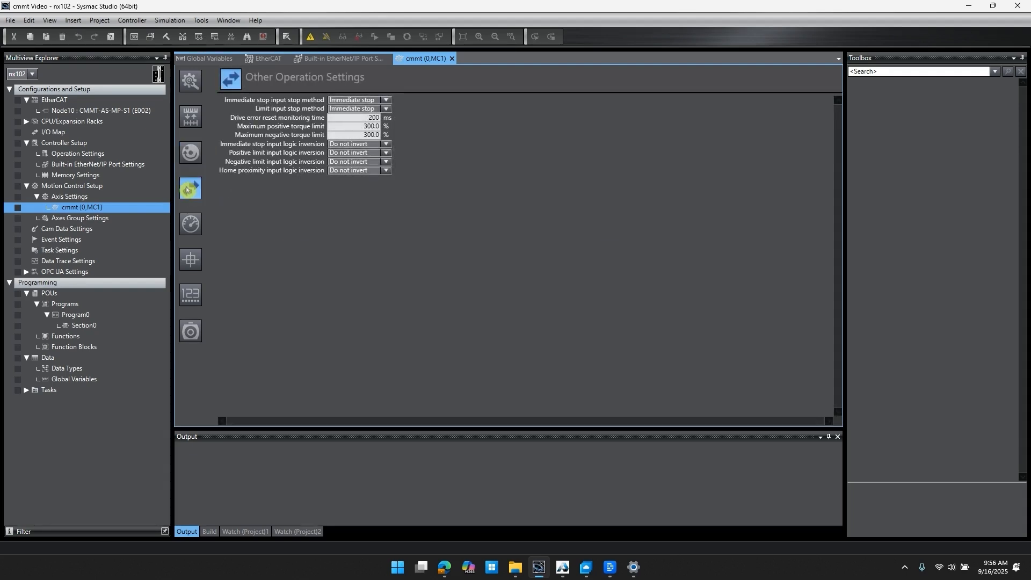
pyautogui.click(192, 224)
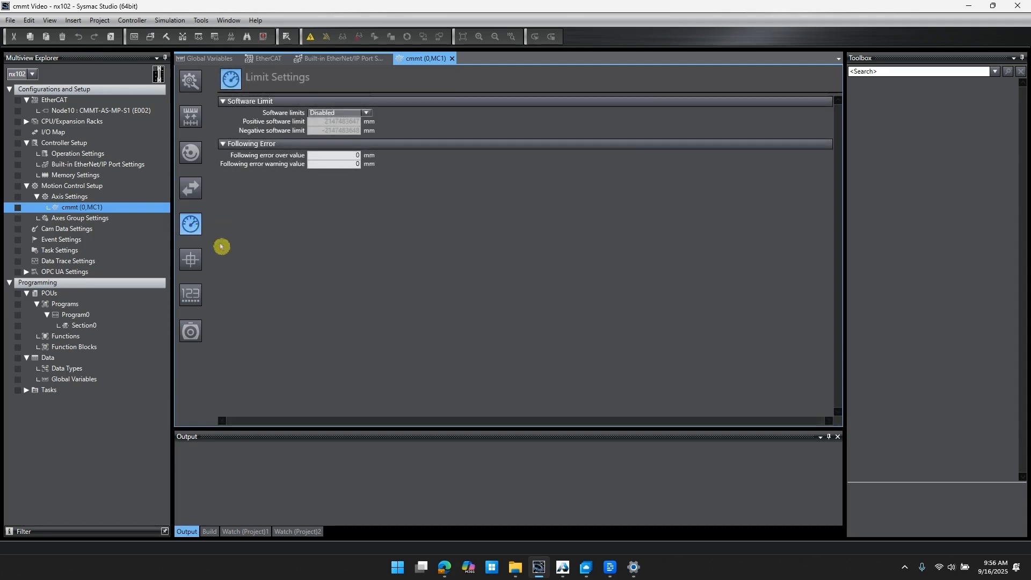
pyautogui.click(191, 260)
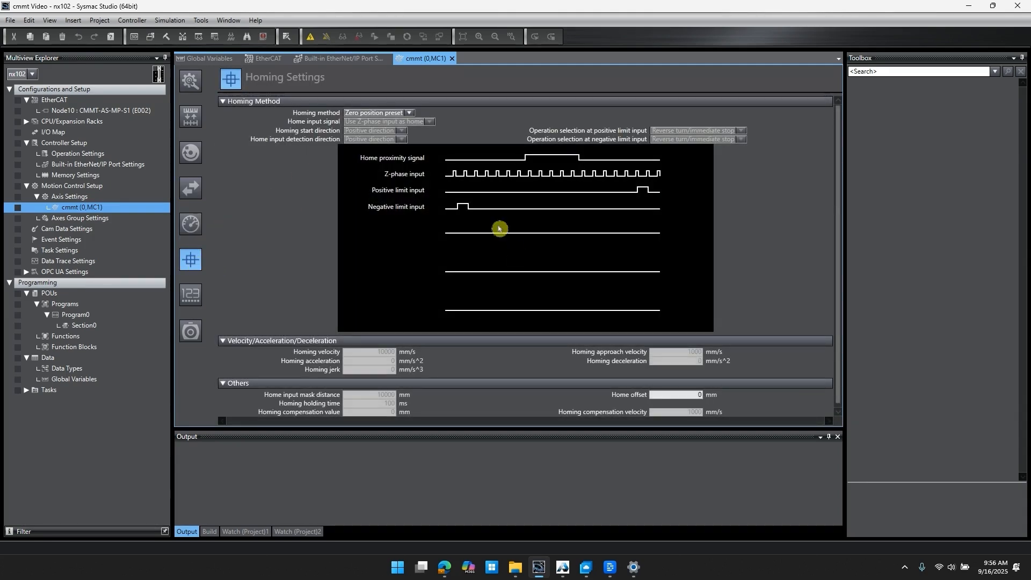
pyautogui.click(196, 291)
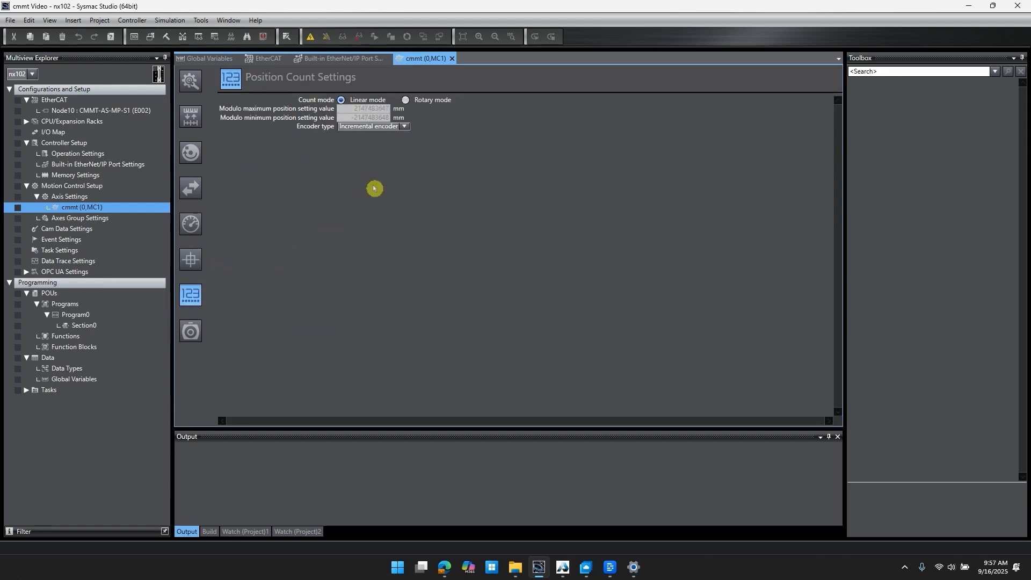
pyautogui.click(362, 127)
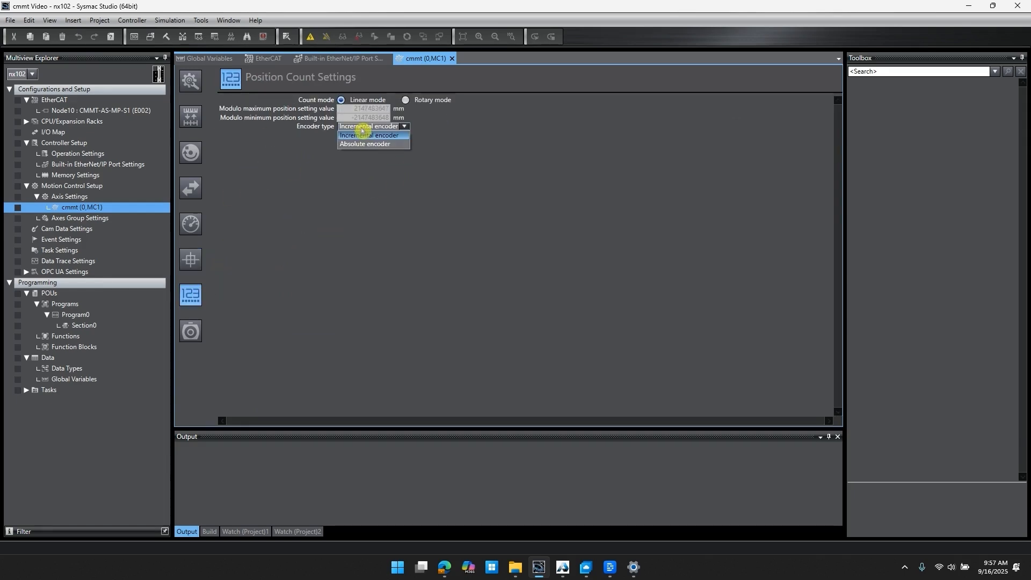
pyautogui.click(364, 141)
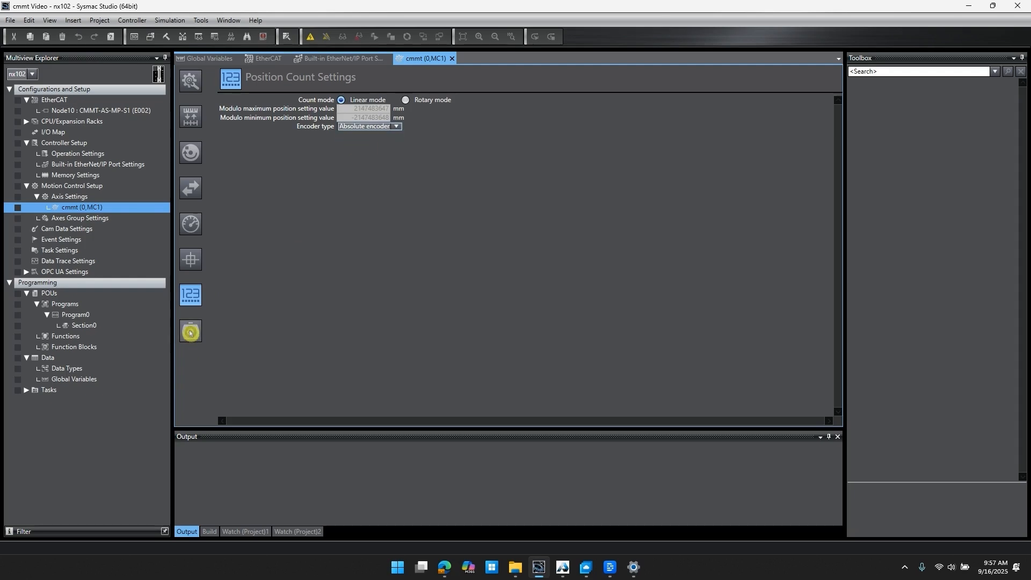
# Step: In the servo drive settings, have the PDS state controlled by user program and set main circuit power supply OFF detection to Do not detect
pyautogui.click(190, 332)
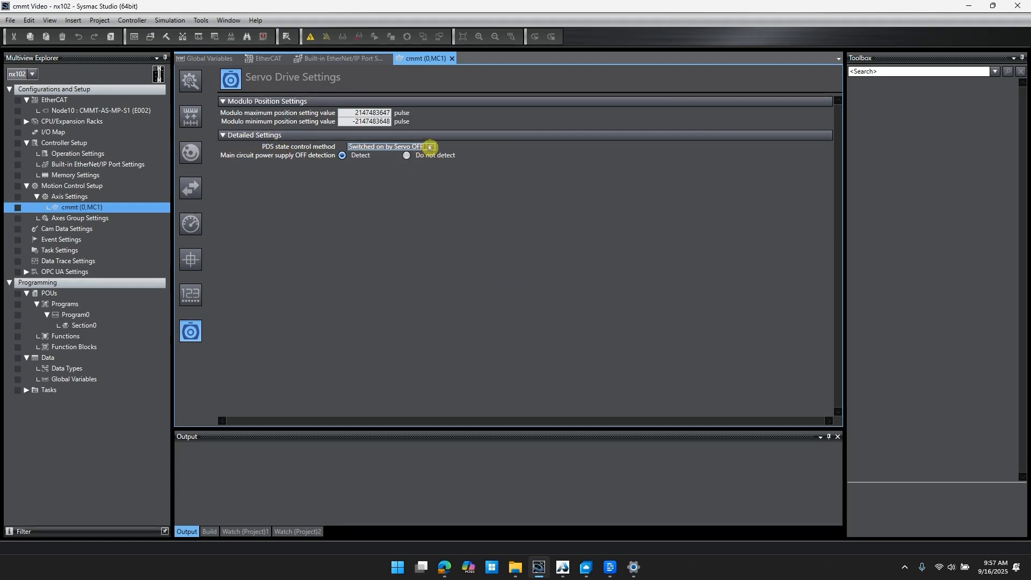
pyautogui.click(430, 147)
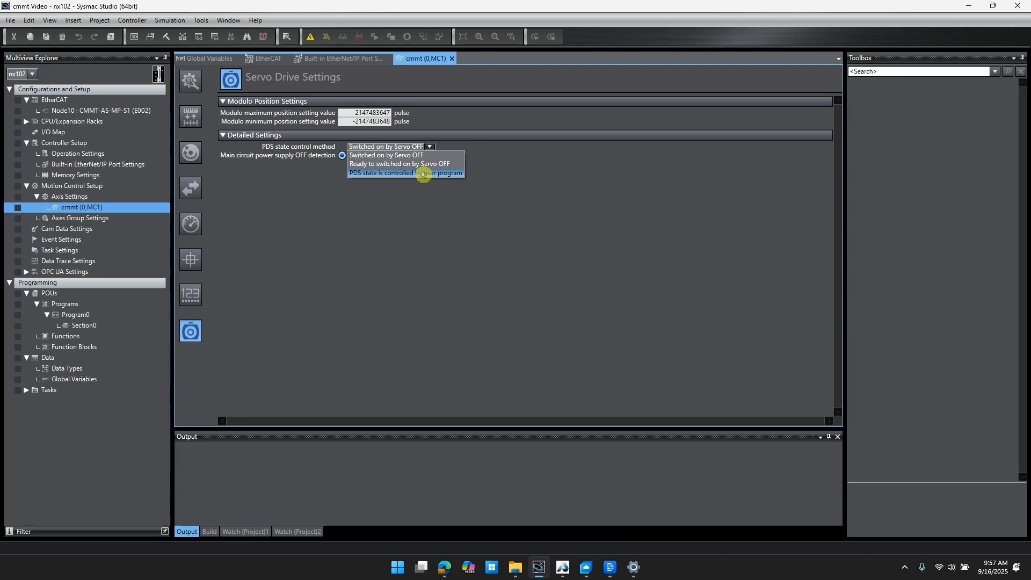
pyautogui.click(424, 172)
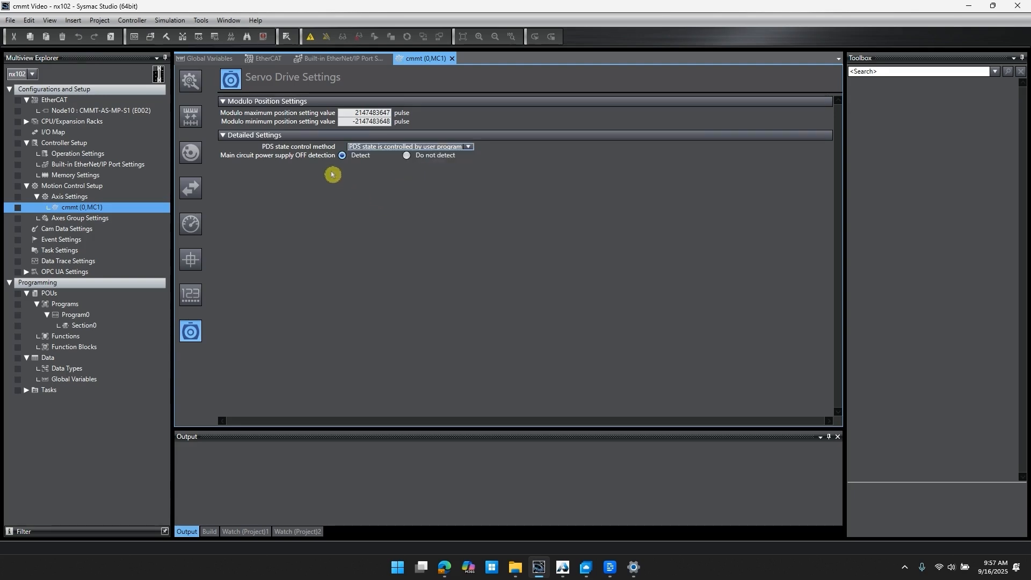
pyautogui.click(410, 156)
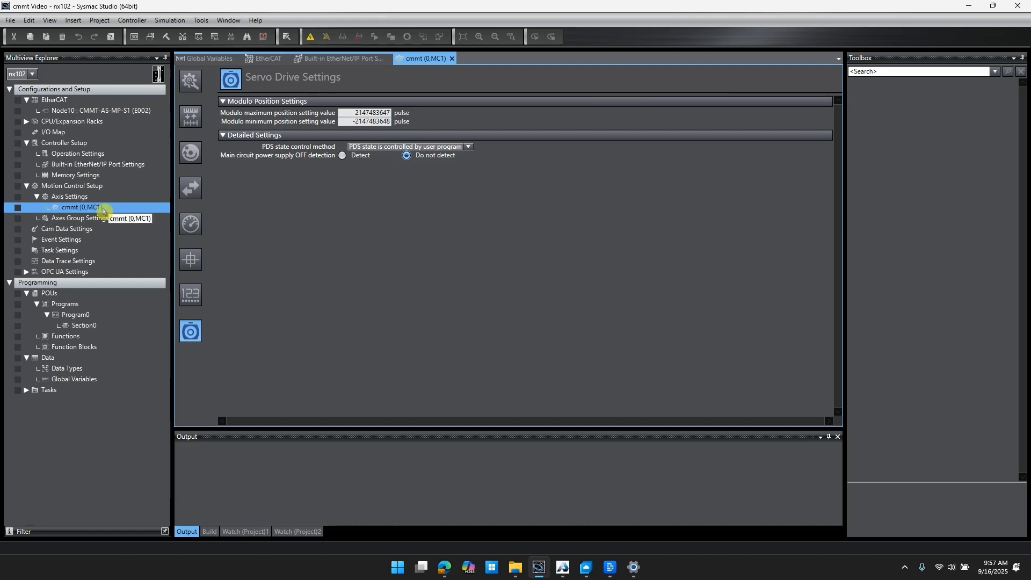
# Step: Open the I/O Map and expand the CMMT-AS-MP-S1 node to show its input and output ports
pyautogui.doubleClick(54, 133)
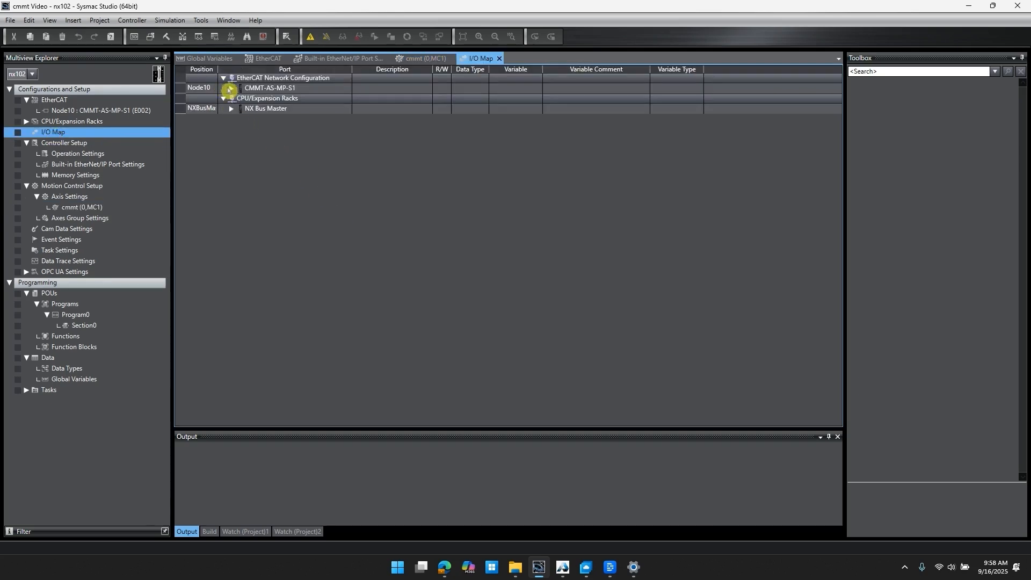
pyautogui.click(231, 91)
pyautogui.click(230, 90)
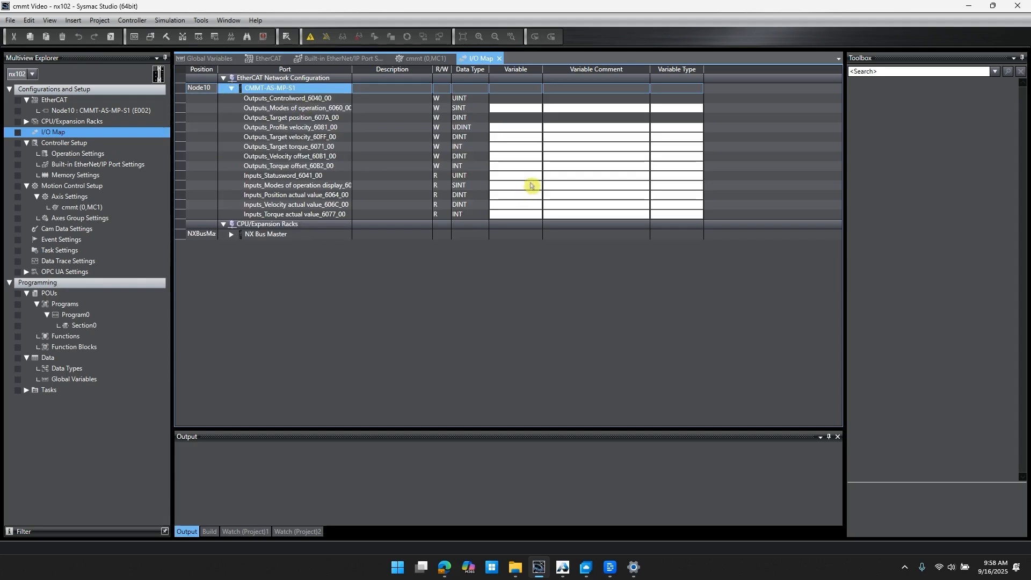
pyautogui.click(509, 109)
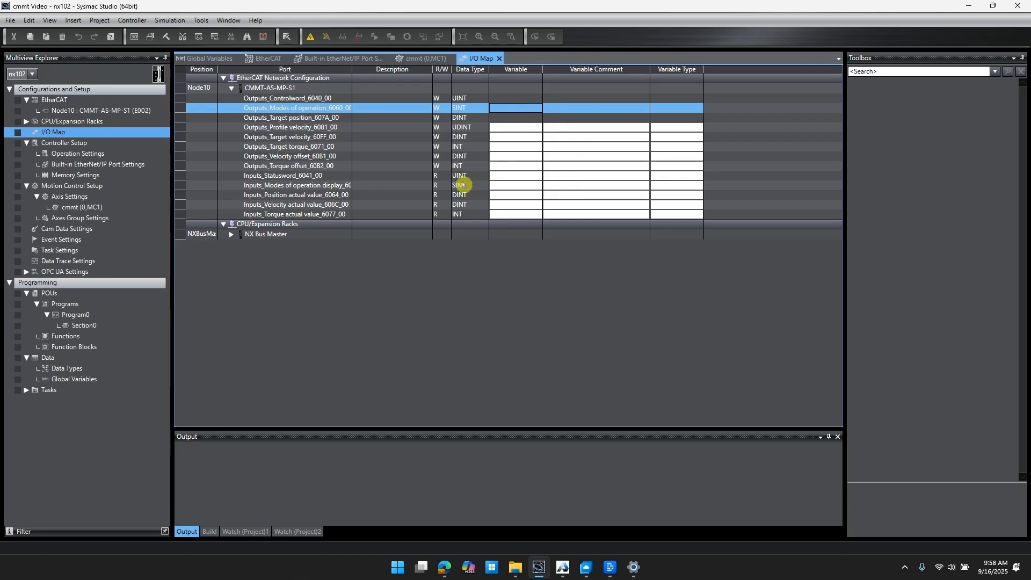
pyautogui.click(507, 177)
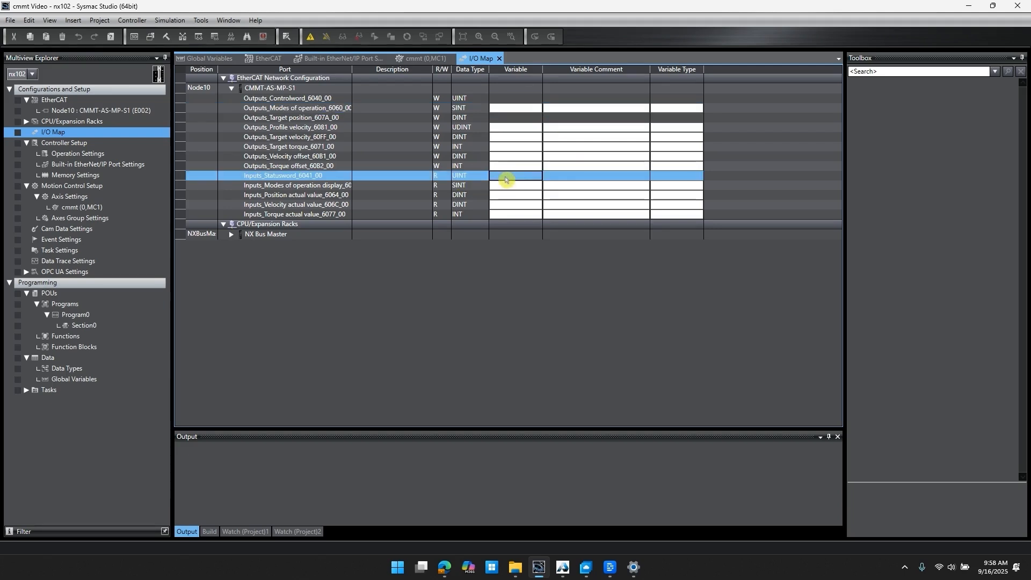
pyautogui.click(513, 189)
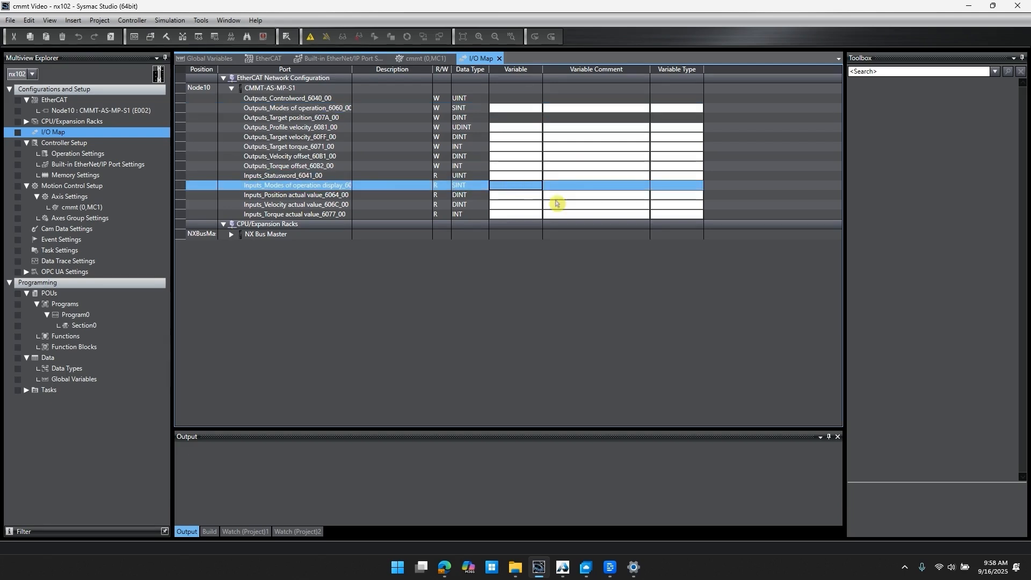
# Step: Create a device variable without prefix or suffix for the Modes of operation 6060 output and widen the Variable column
pyautogui.click(509, 109)
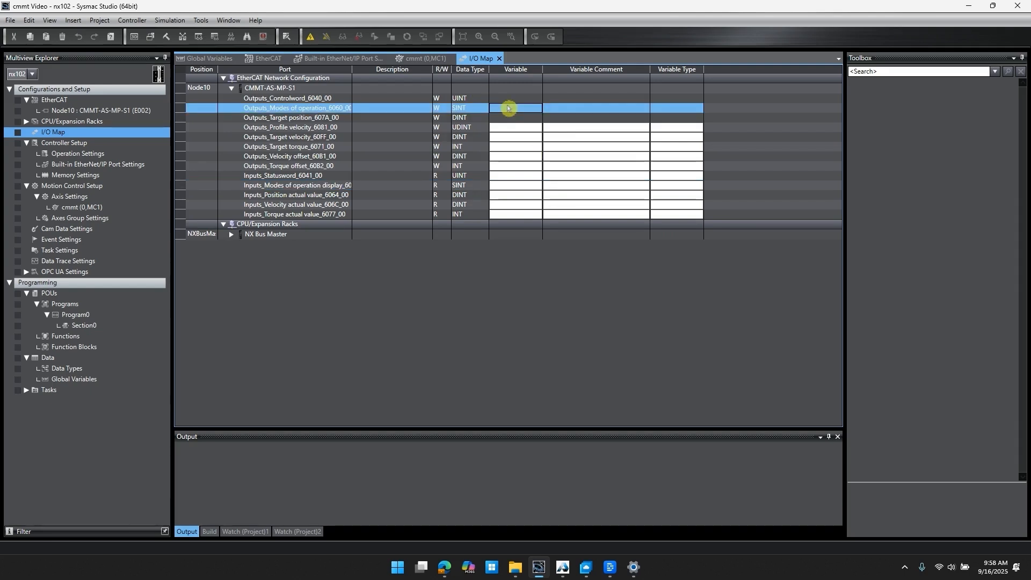
pyautogui.rightClick(509, 109)
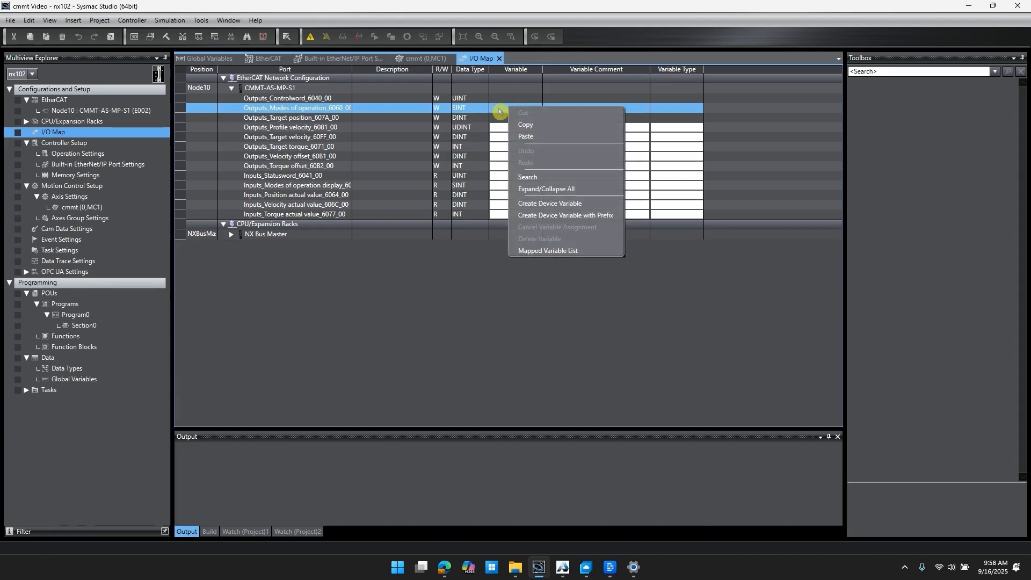
pyautogui.click(502, 108)
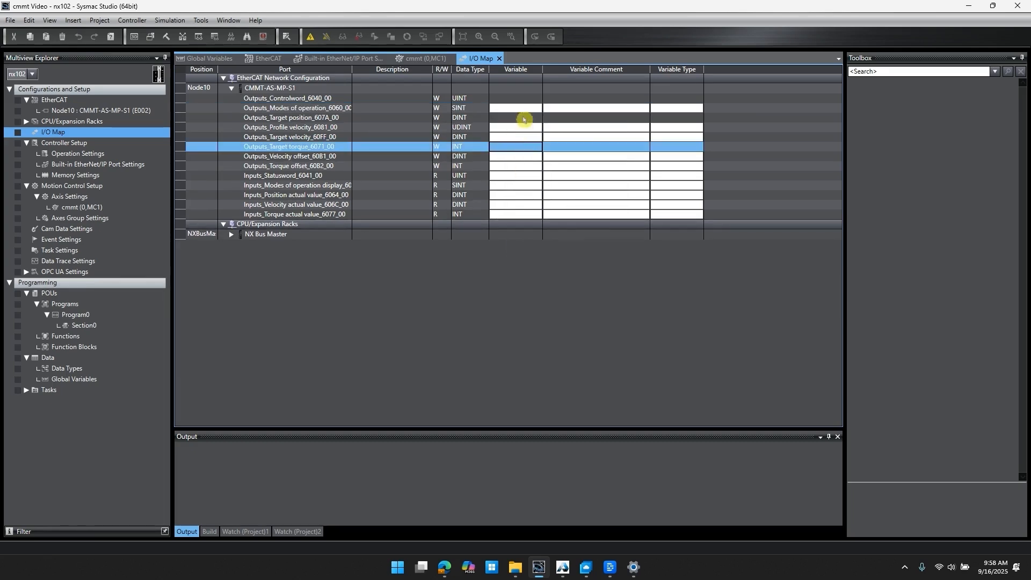
pyautogui.rightClick(520, 111)
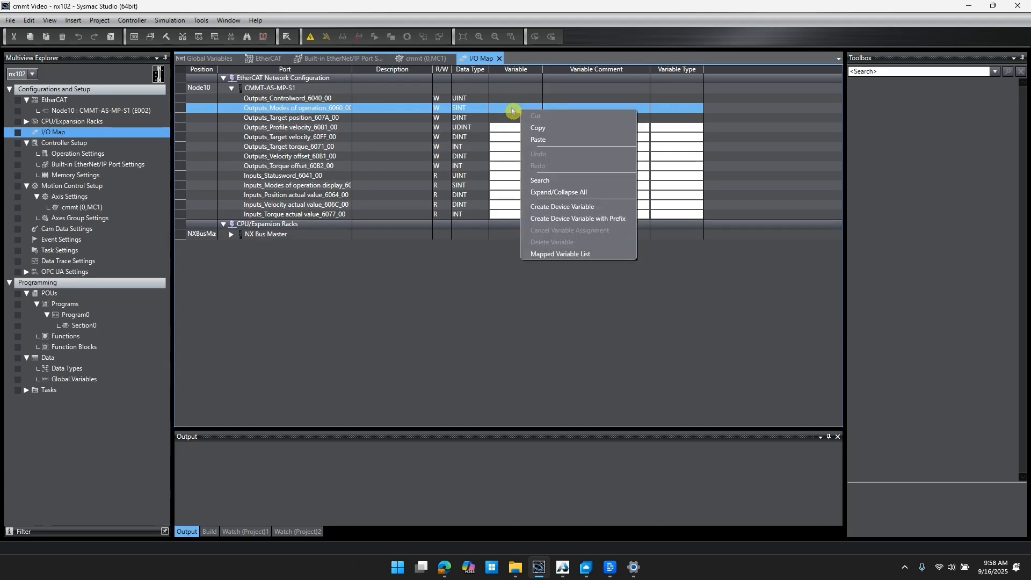
pyautogui.click(564, 218)
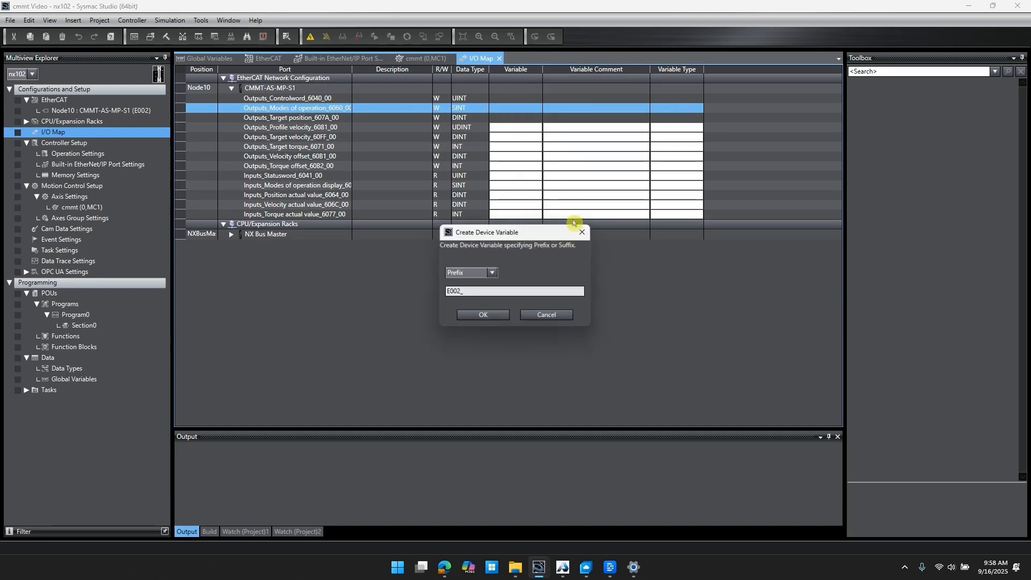
pyautogui.click(492, 272)
pyautogui.click(473, 298)
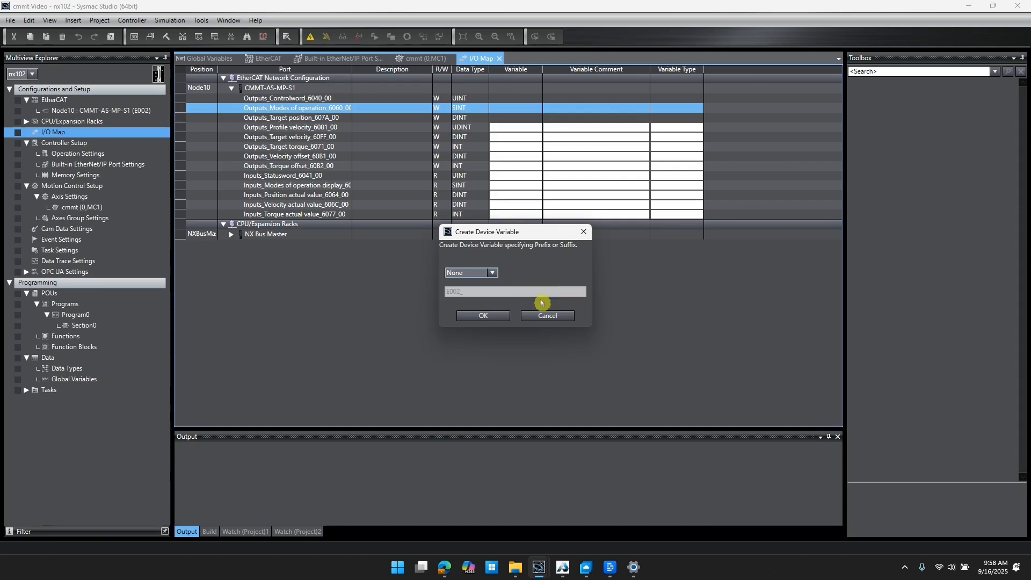
pyautogui.click(483, 315)
pyautogui.moveTo(543, 69); pyautogui.dragTo(628, 78)
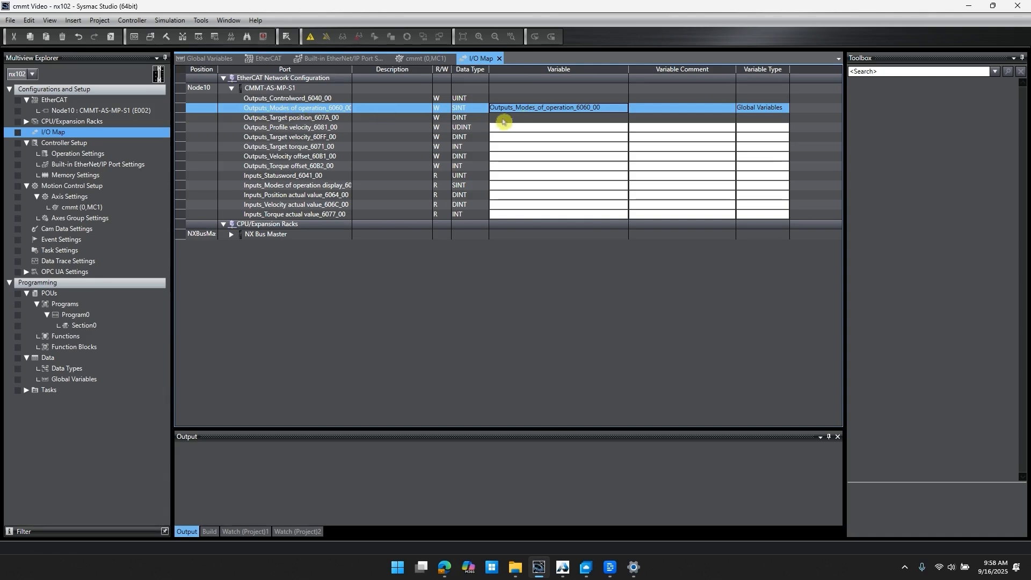
# Step: Create device variables without a prefix for the Statusword 6041 and Modes of operation display inputs together
pyautogui.click(522, 178)
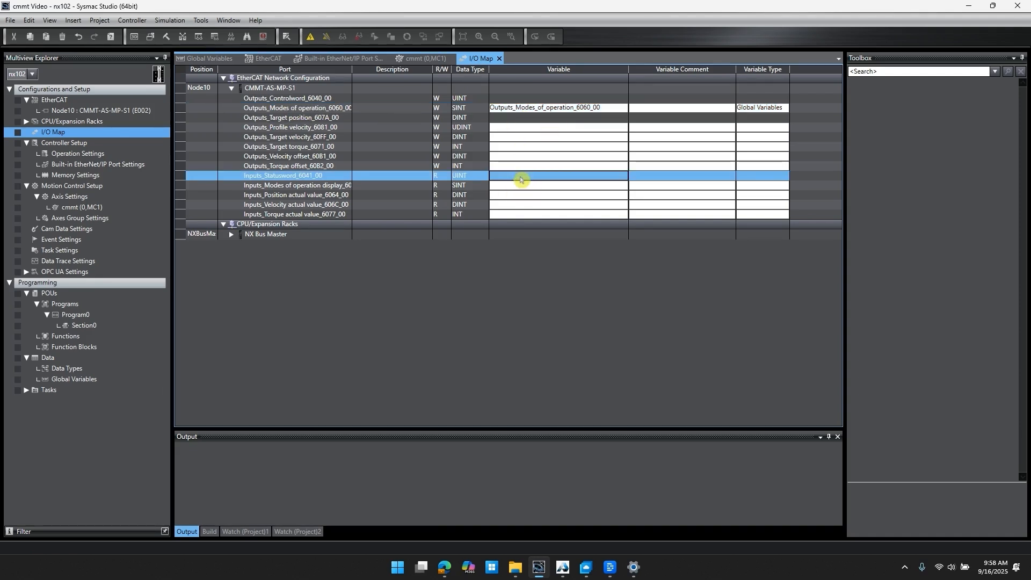
pyautogui.keyDown('shift'); pyautogui.click(522, 186); pyautogui.keyUp('shift')
pyautogui.rightClick(524, 188)
pyautogui.click(569, 269)
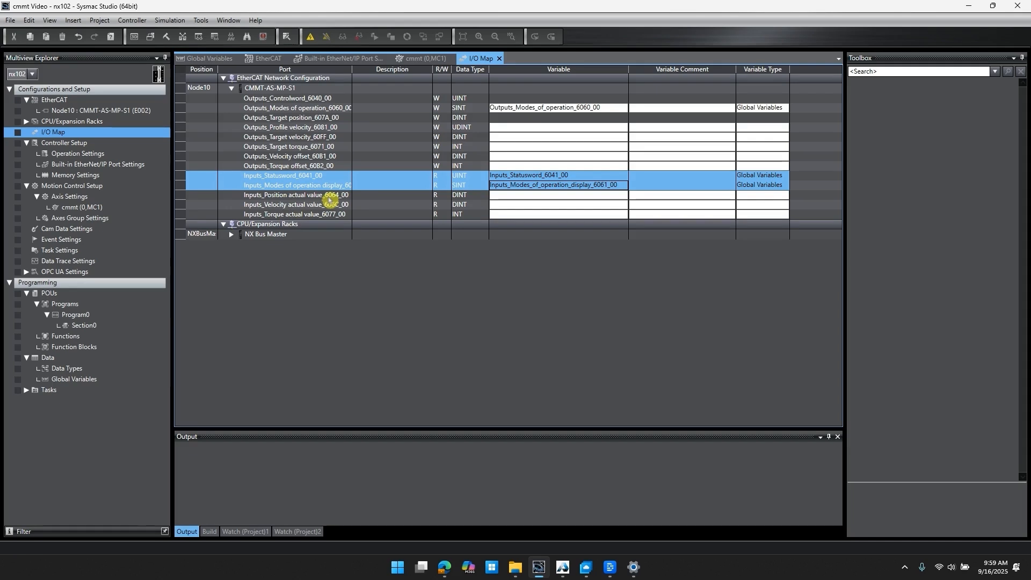
# Step: Create a device variable without prefix or suffix for the Position actual value 6064 input
pyautogui.click(518, 196)
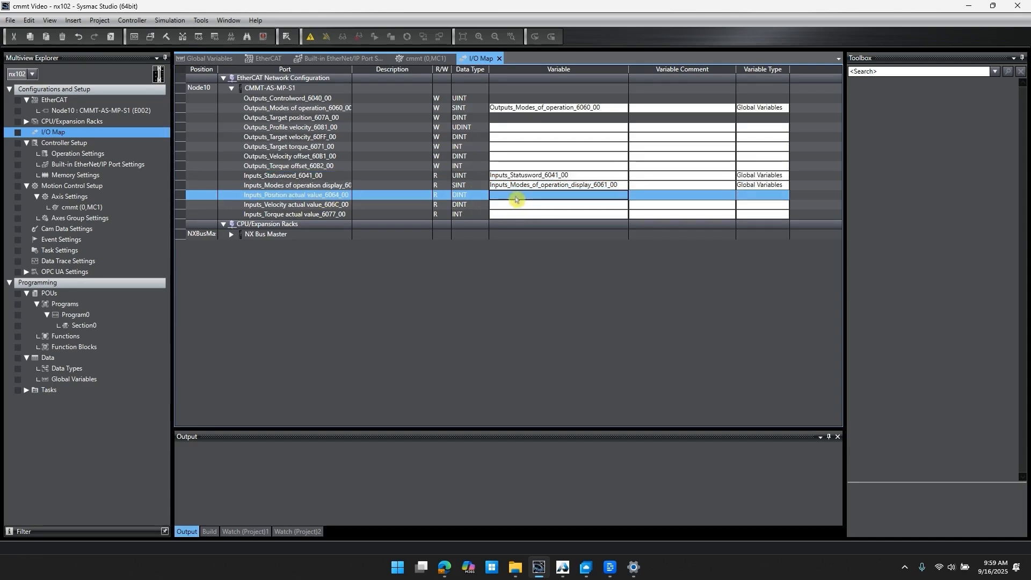
pyautogui.rightClick(517, 200)
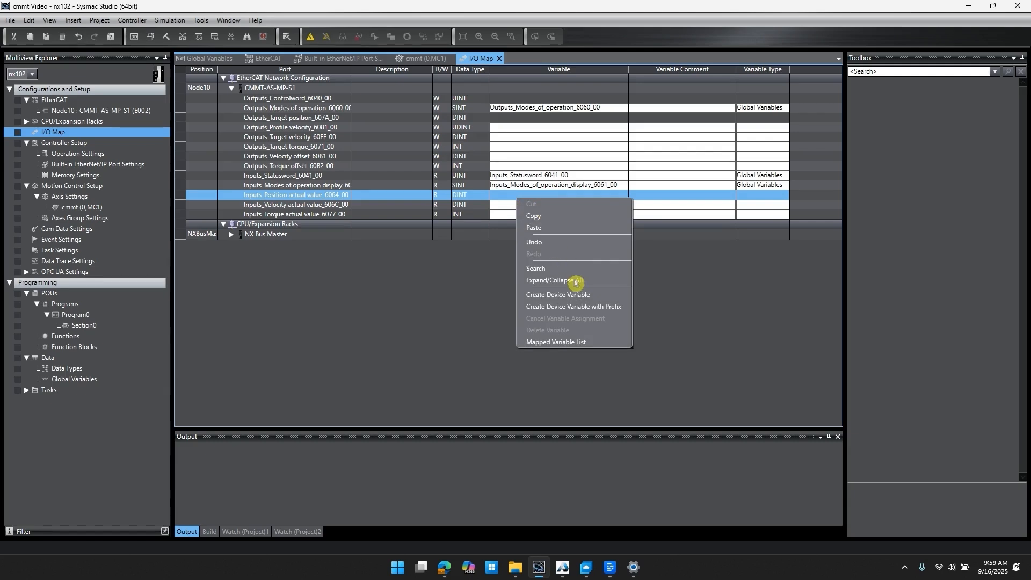
pyautogui.click(580, 310)
pyautogui.click(491, 273)
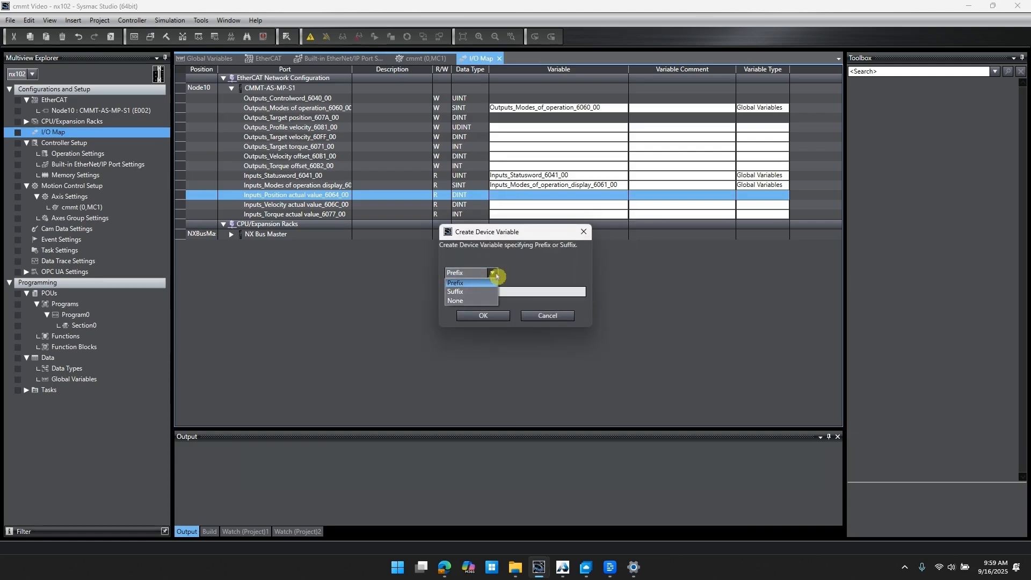
pyautogui.click(473, 302)
pyautogui.click(483, 316)
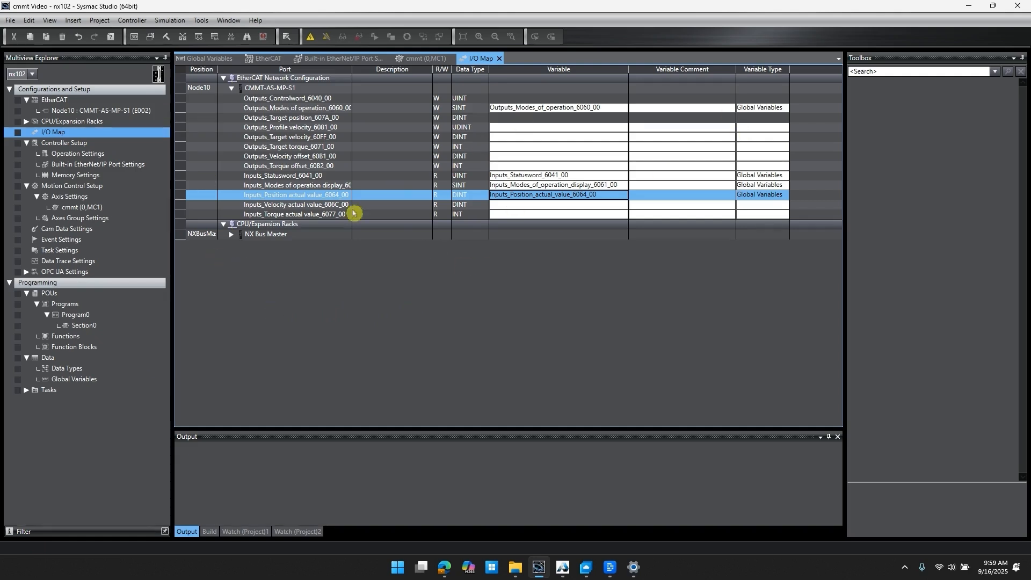
# Step: Open Section0 of Program0, insert a Festo_MC_Power_Home function block on rung 0 and name its instance cmmtPowerHOme
pyautogui.doubleClick(102, 325)
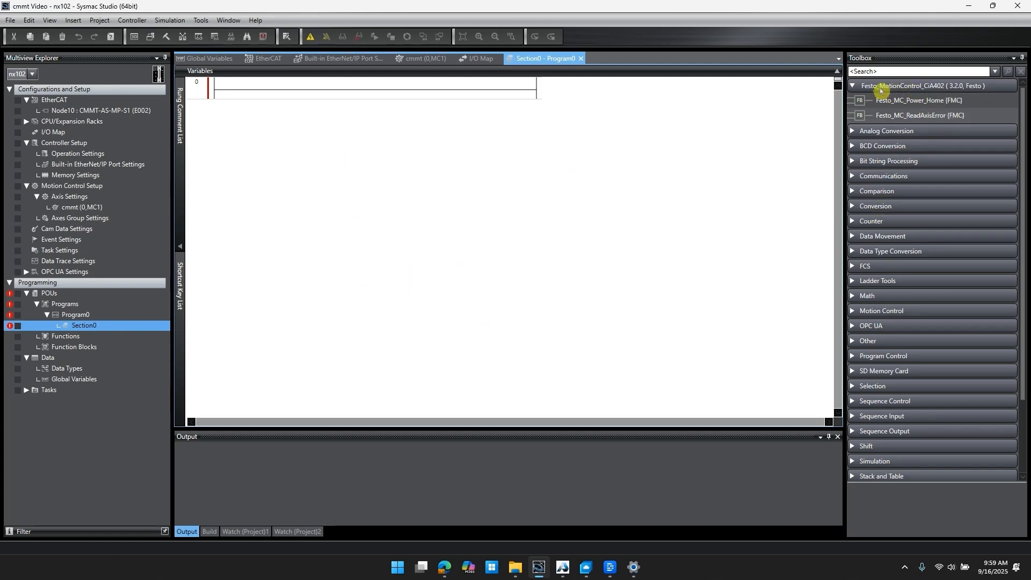
pyautogui.click(948, 101)
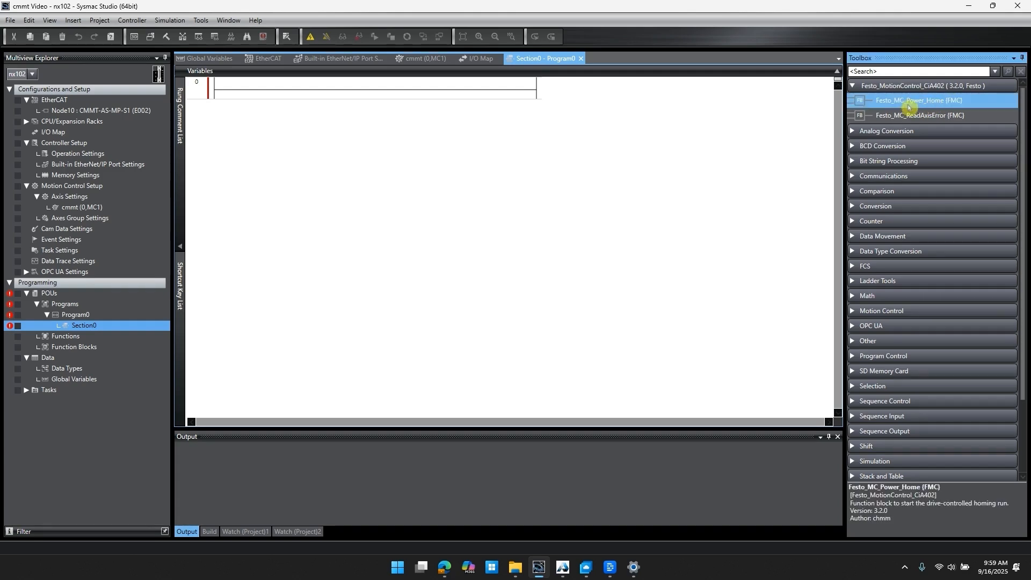
pyautogui.moveTo(899, 106); pyautogui.dragTo(859, 101)
pyautogui.moveTo(245, 97); pyautogui.dragTo(237, 95)
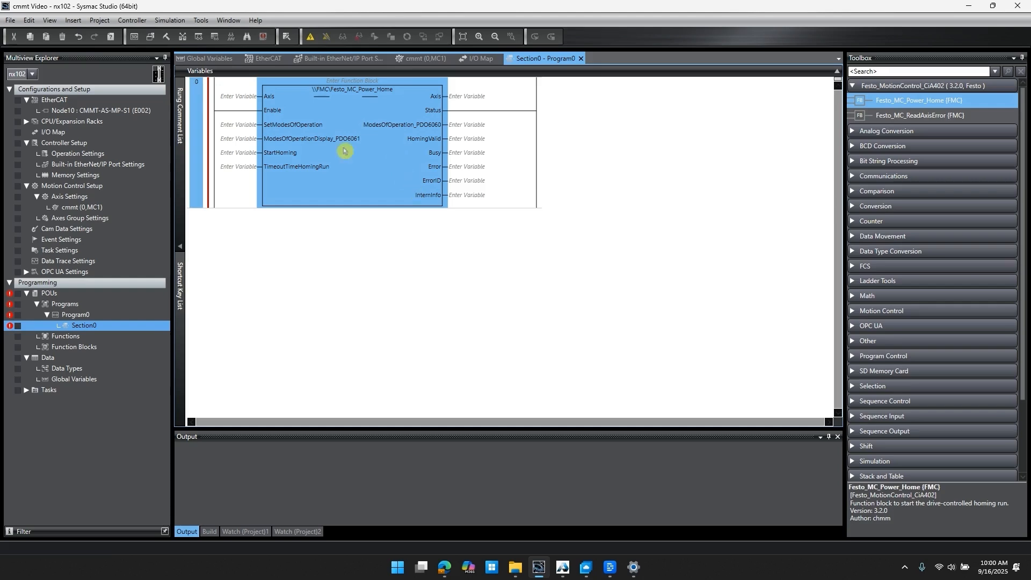
pyautogui.click(352, 82)
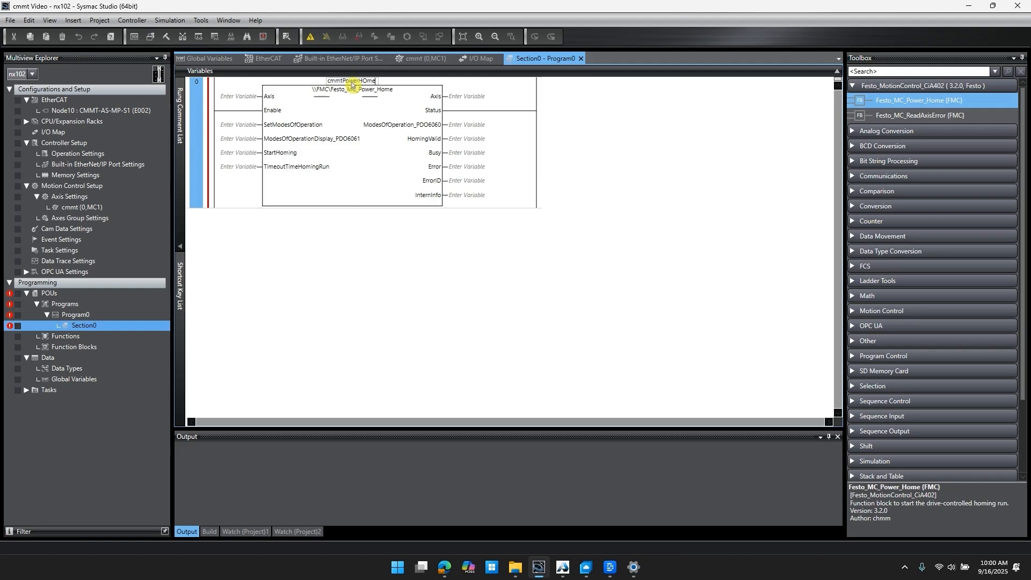
pyautogui.press('Return')
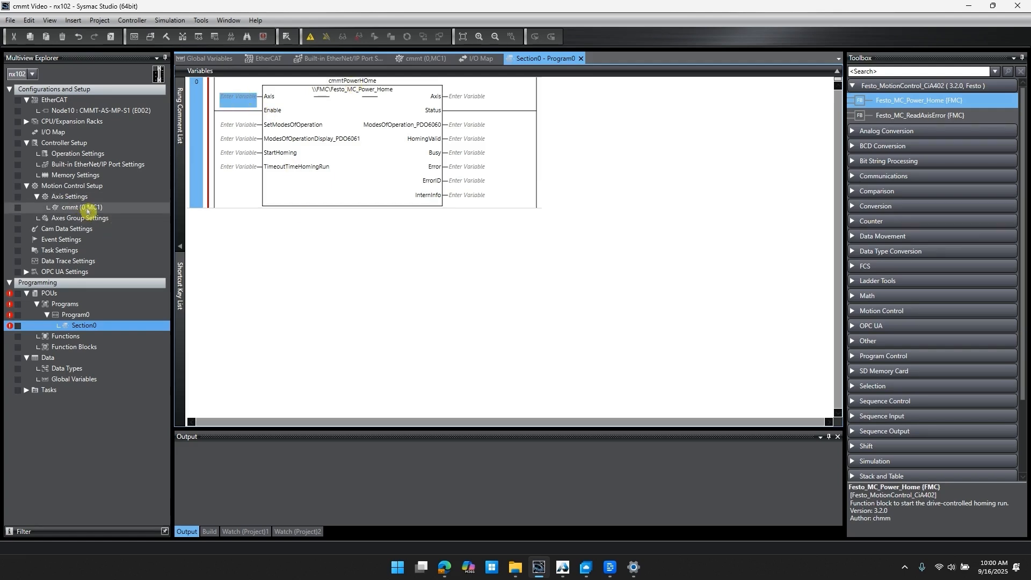
# Step: Assign the axis variable cmmt to the Axis input of the Festo_MC_Power_Home block
pyautogui.click(92, 210)
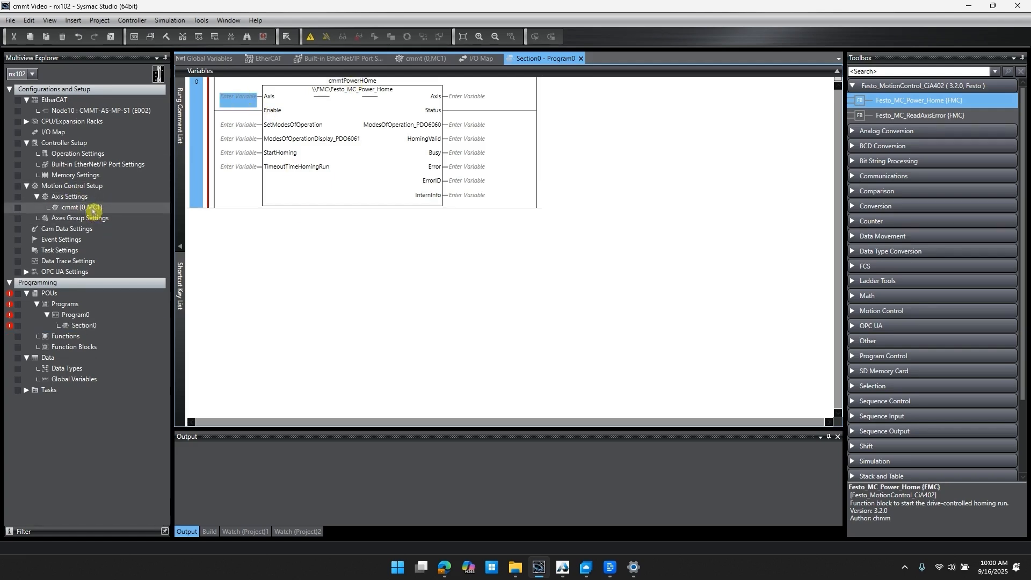
pyautogui.write('c')
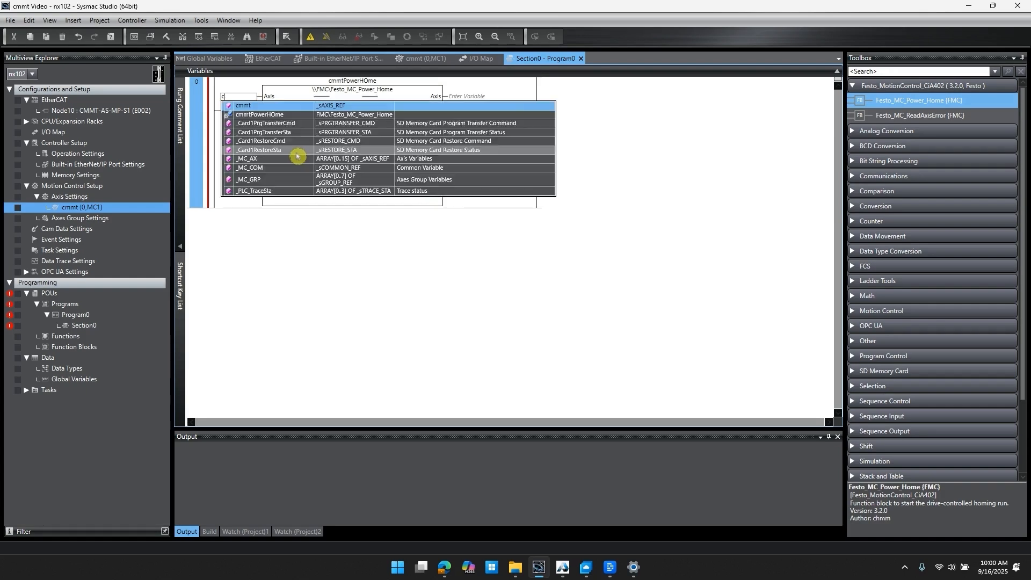
pyautogui.write('mmt')
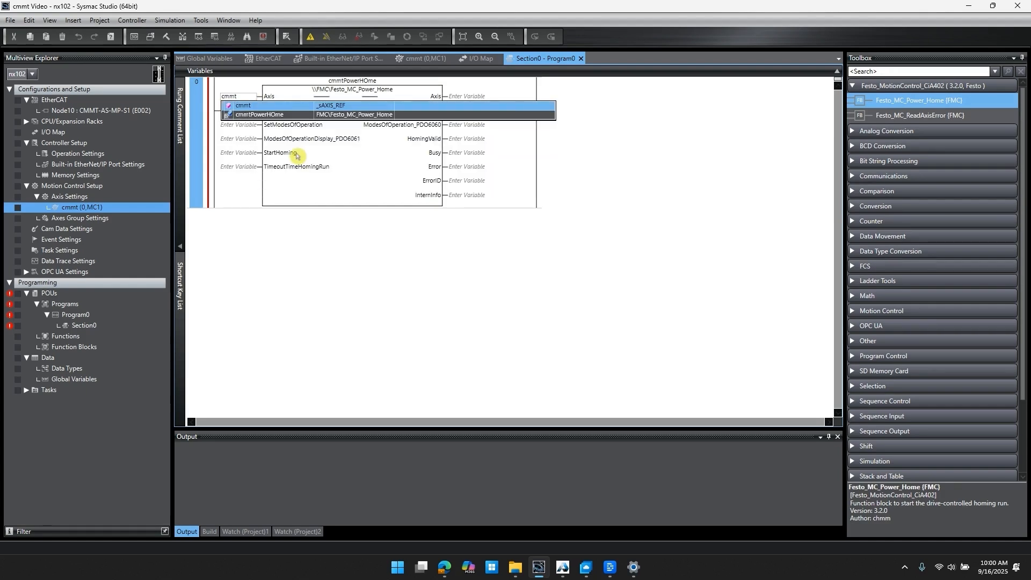
pyautogui.click(255, 106)
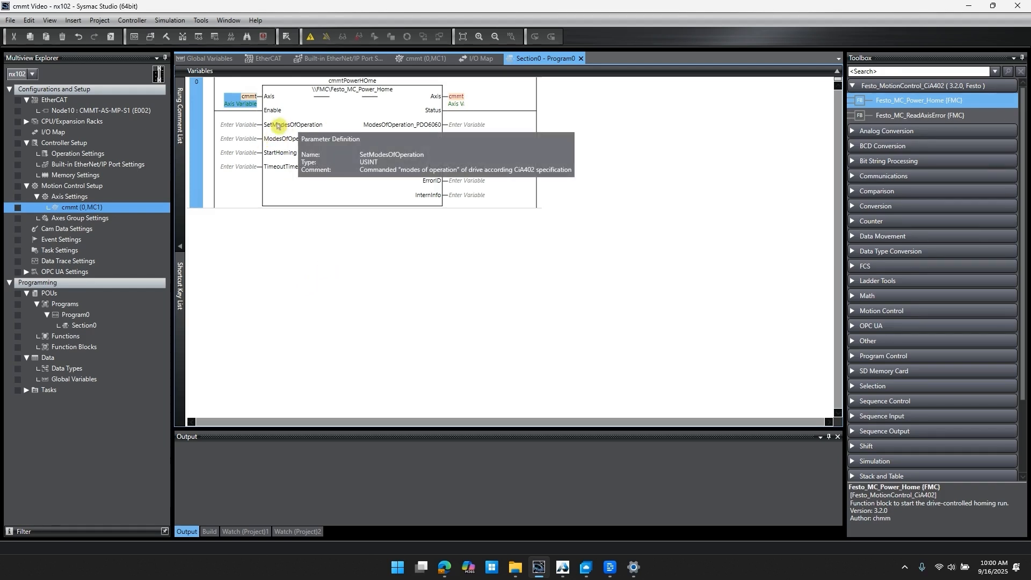
# Step: Assign a new internal variable uiSetmode to the block's SetModesOfOperation input
pyautogui.click(241, 125)
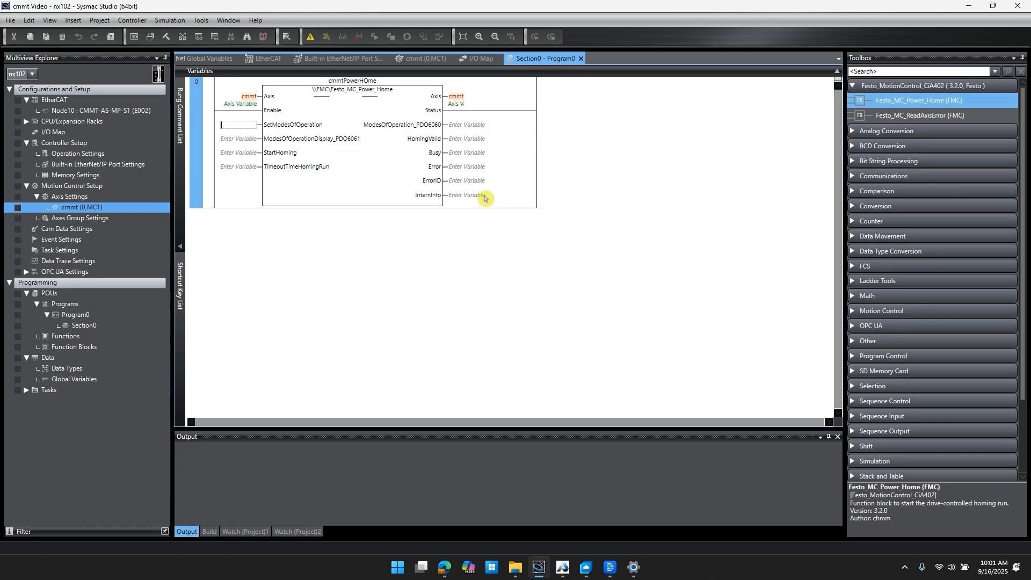
pyautogui.write('uiSetmode')
pyautogui.press('Return')
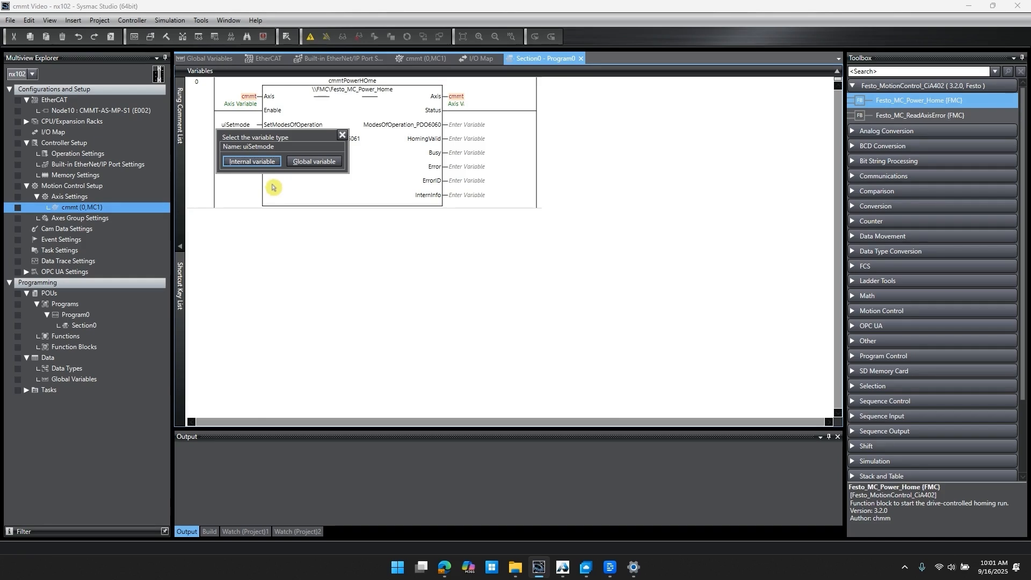
pyautogui.click(252, 162)
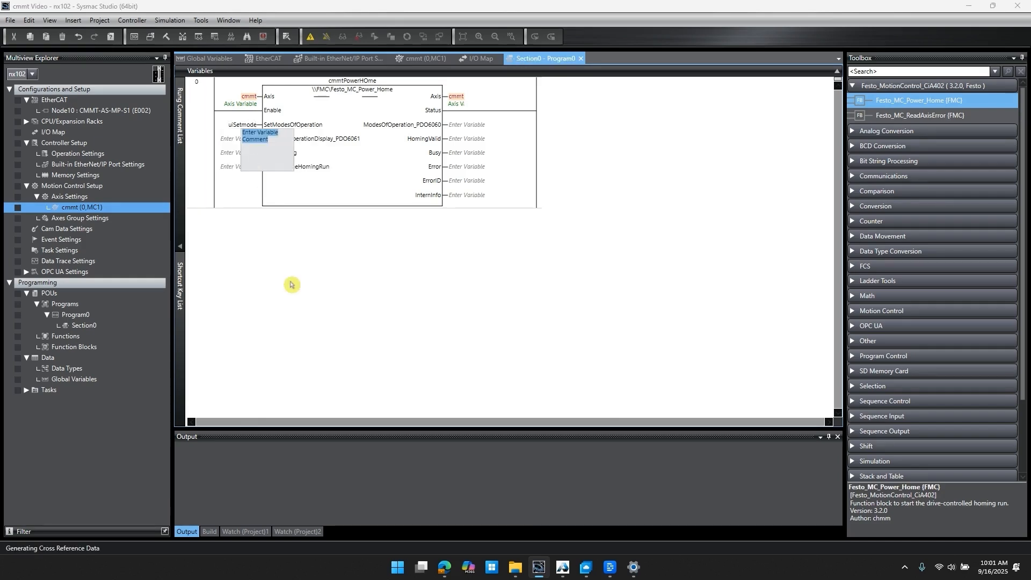
# Step: Assign Inputs_Modes_of_operation_display_6061_00 to the block's ModesOfOperationDisplay_PDO6061 input
pyautogui.click(238, 139)
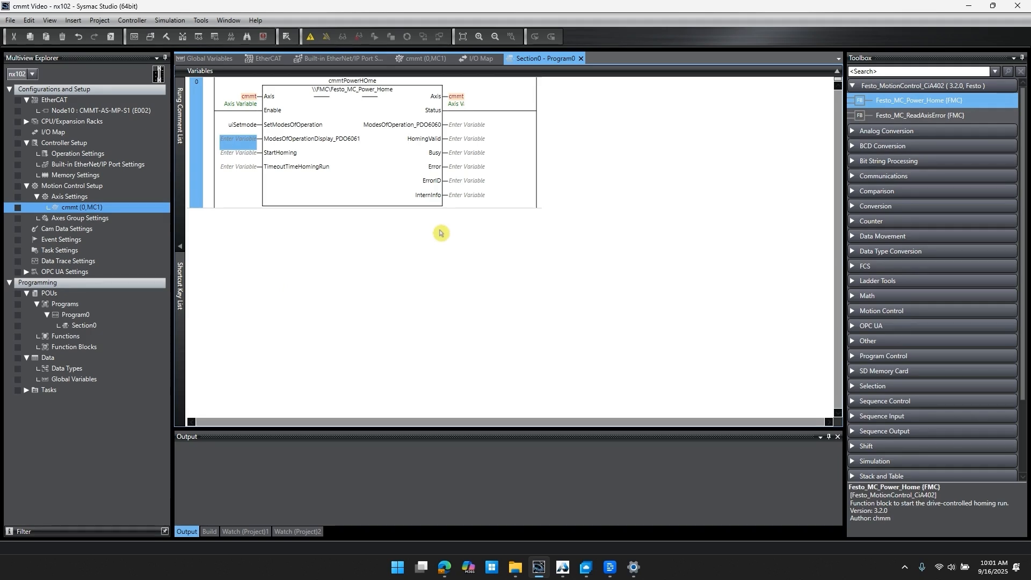
pyautogui.click(244, 142)
pyautogui.write('in')
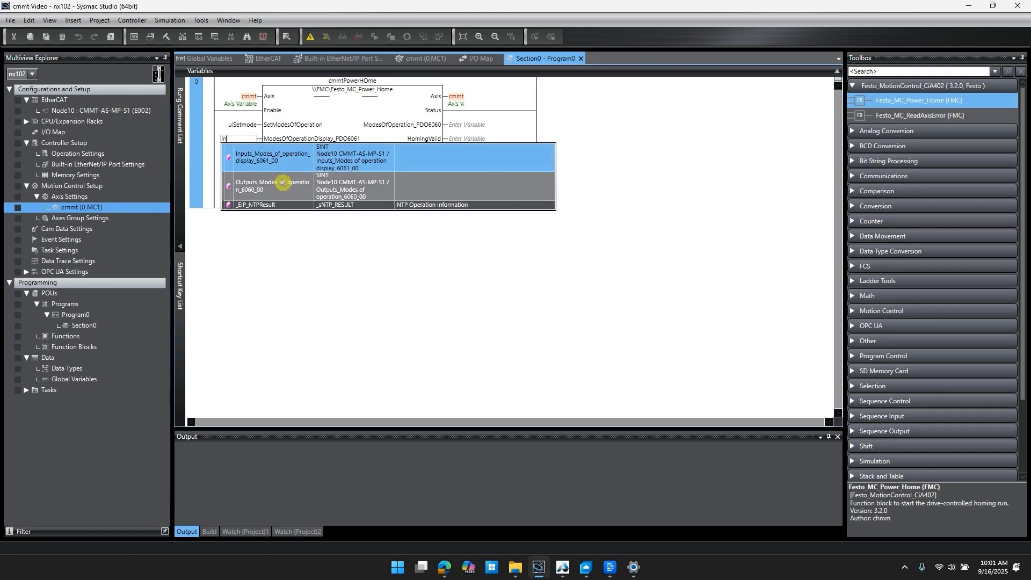
pyautogui.click(267, 156)
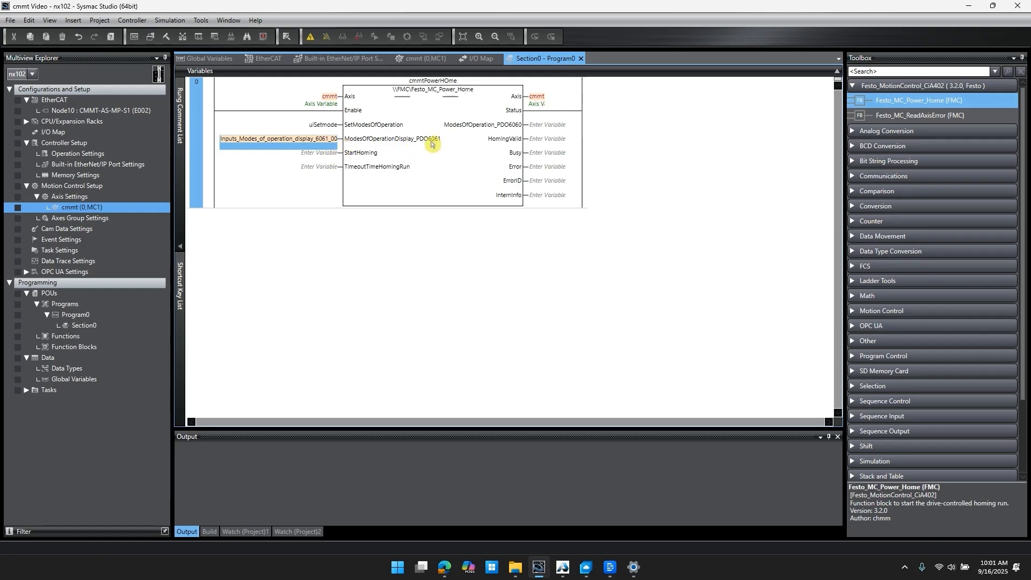
# Step: Assign a new internal variable uiStartHome to the block's StartHoming input
pyautogui.doubleClick(322, 153)
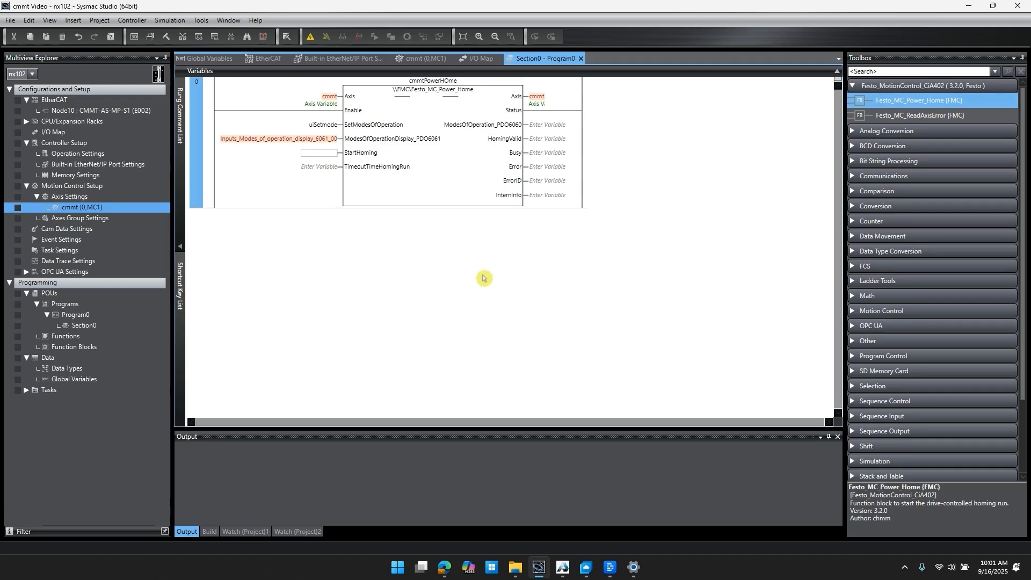
pyautogui.write('uiStartHome')
pyautogui.press('Return')
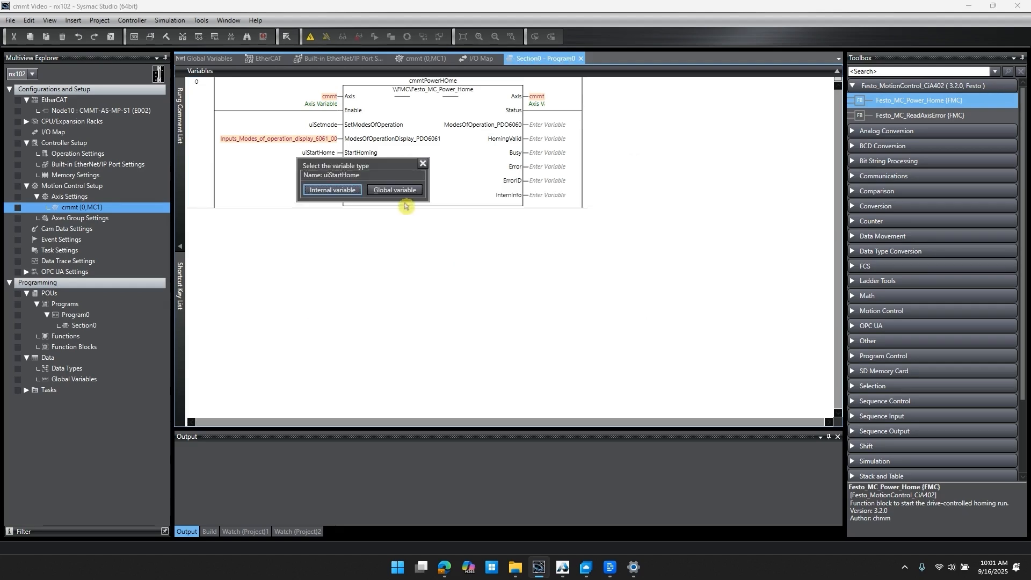
pyautogui.click(334, 192)
pyautogui.click(382, 296)
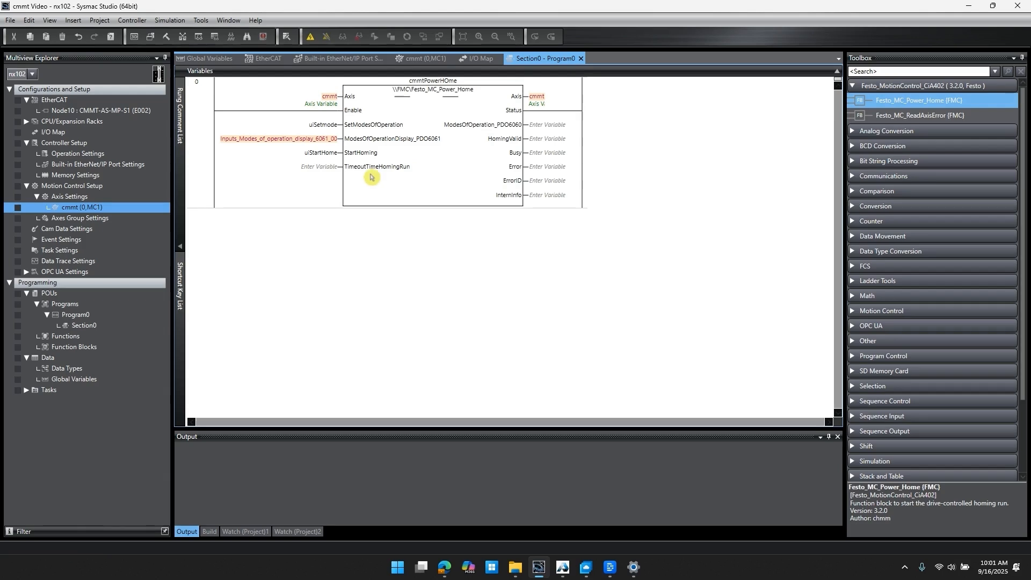
# Step: Assign Outputs_Modes_of_operation_6060_00 to the block's ModesOfOperation_PDO6060 output
pyautogui.moveTo(362, 169)
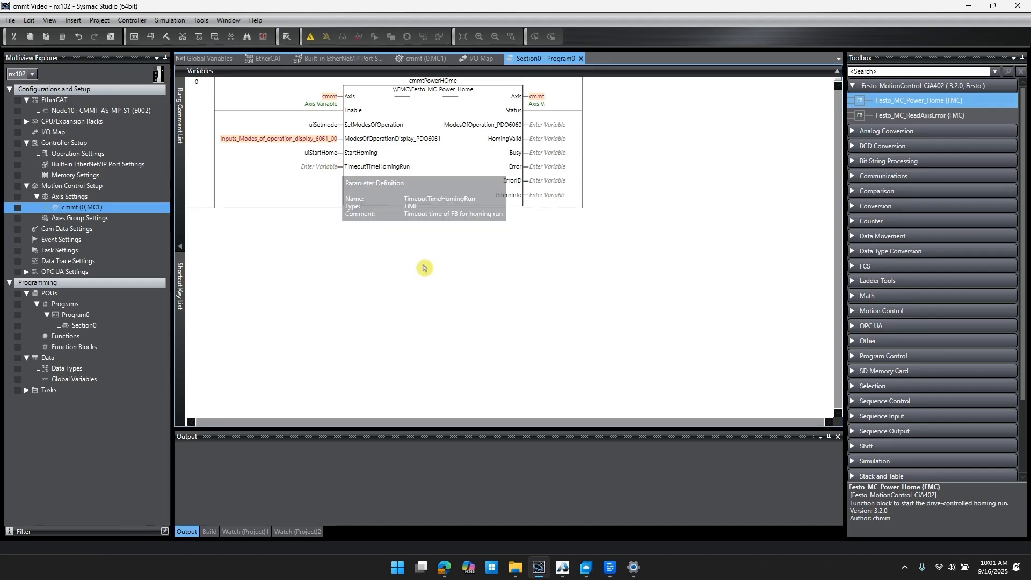
pyautogui.click(547, 125)
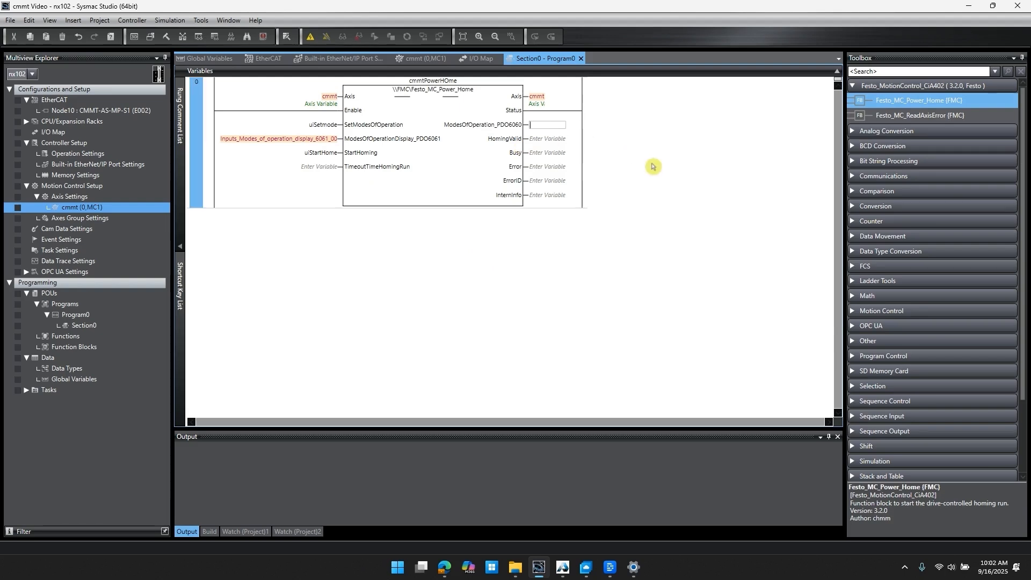
pyautogui.write('ou')
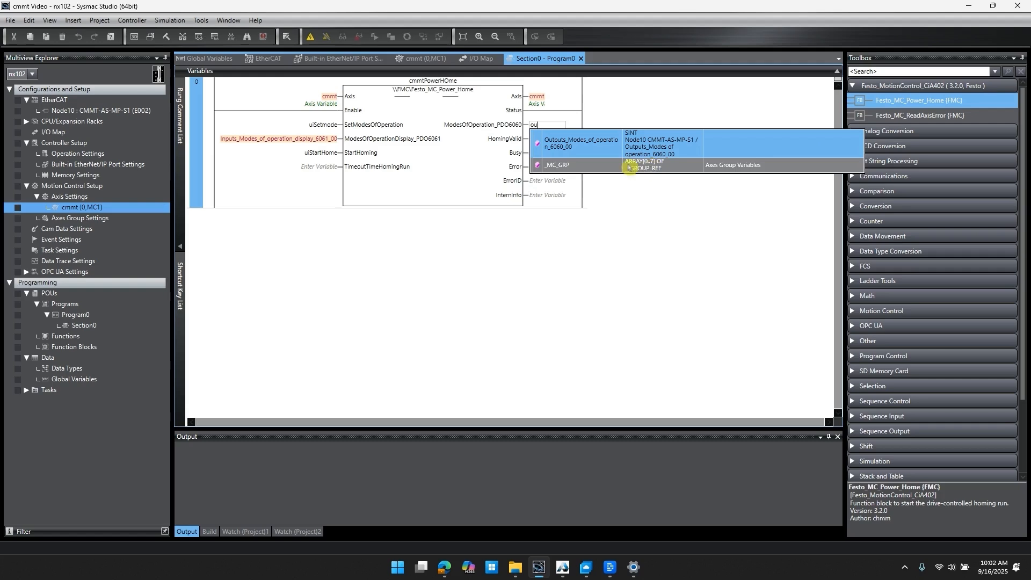
pyautogui.press('Return')
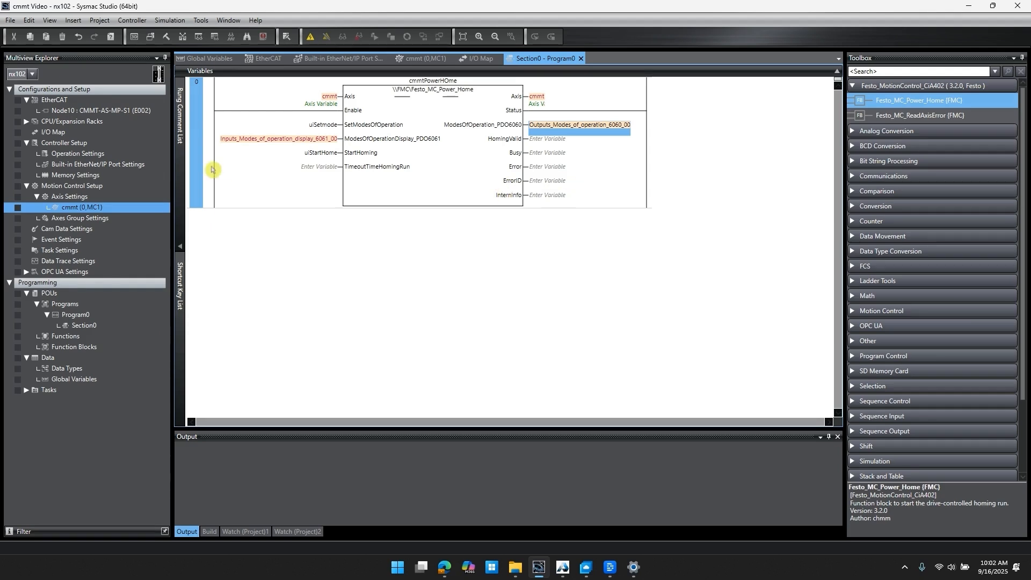
# Step: Insert a normally open contact named Poweron ahead of the Enable input on rung 0
pyautogui.click(259, 118)
pyautogui.press('c')
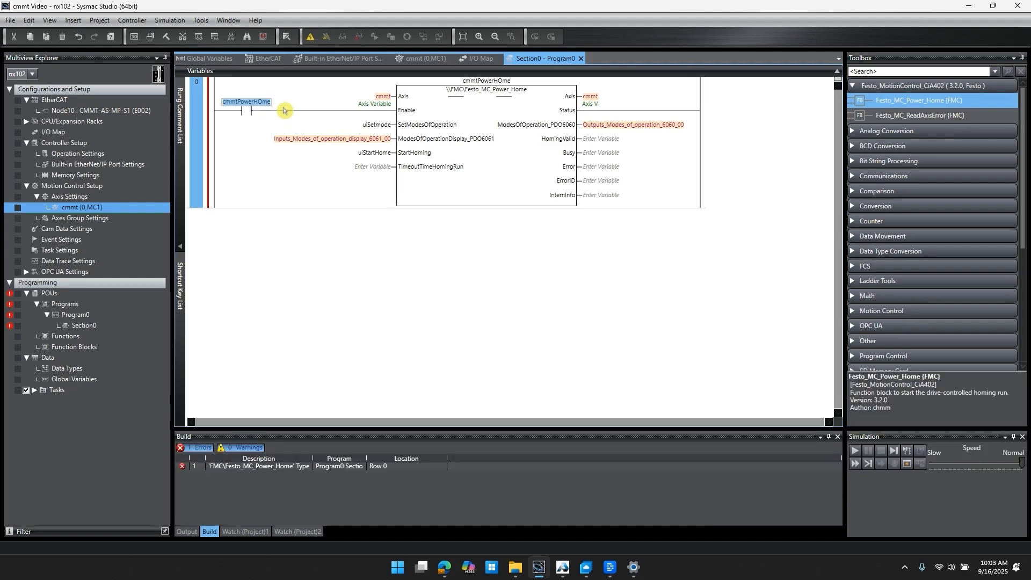
pyautogui.write('c')
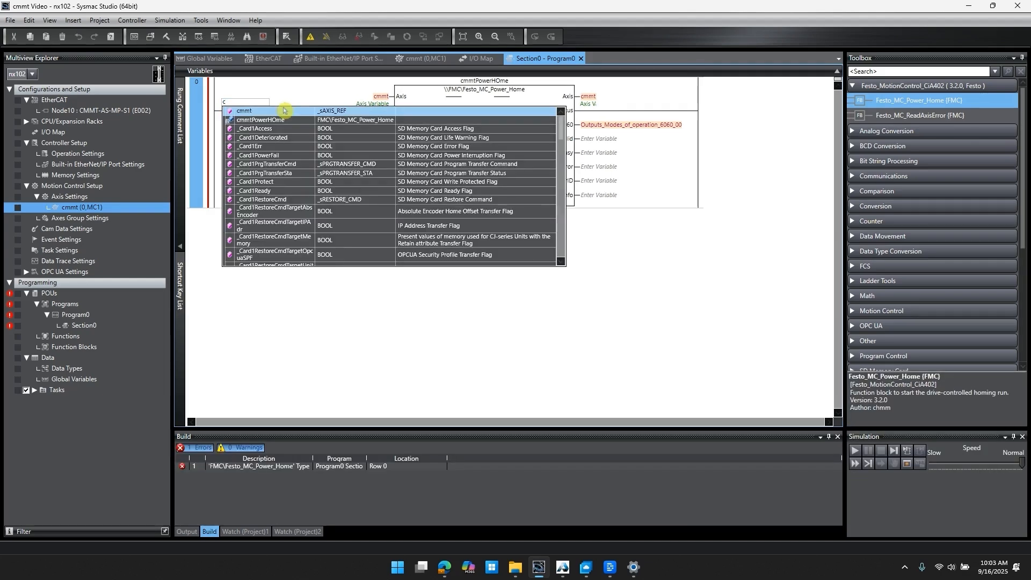
pyautogui.press('BackSpace')
pyautogui.write('Poweron')
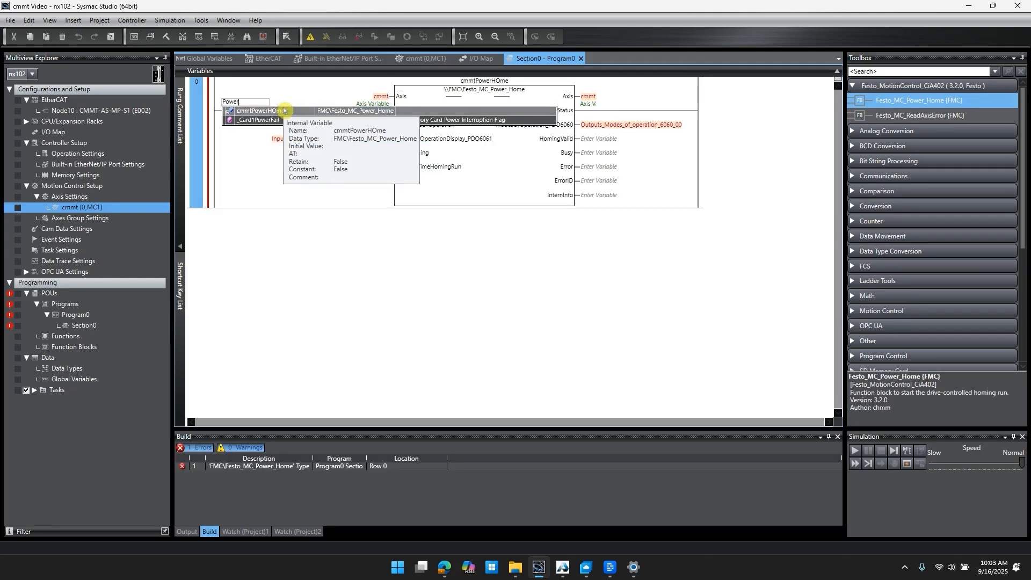
pyautogui.press('Return')
pyautogui.click(267, 150)
pyautogui.click(275, 174)
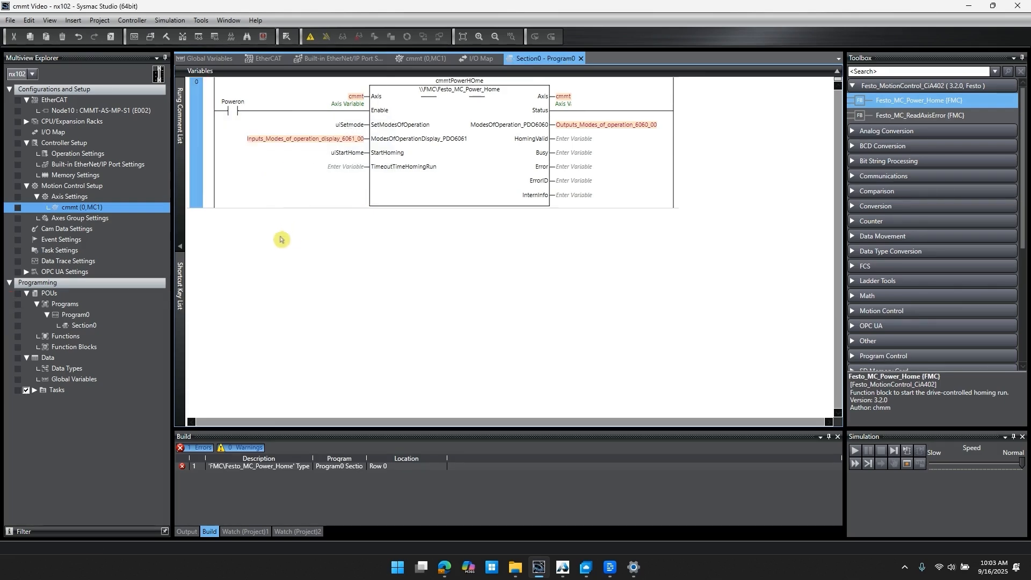
# Step: Add a rung below rung 0 and place an MC_Reset function block from the Motion Control instructions on it
pyautogui.rightClick(192, 151)
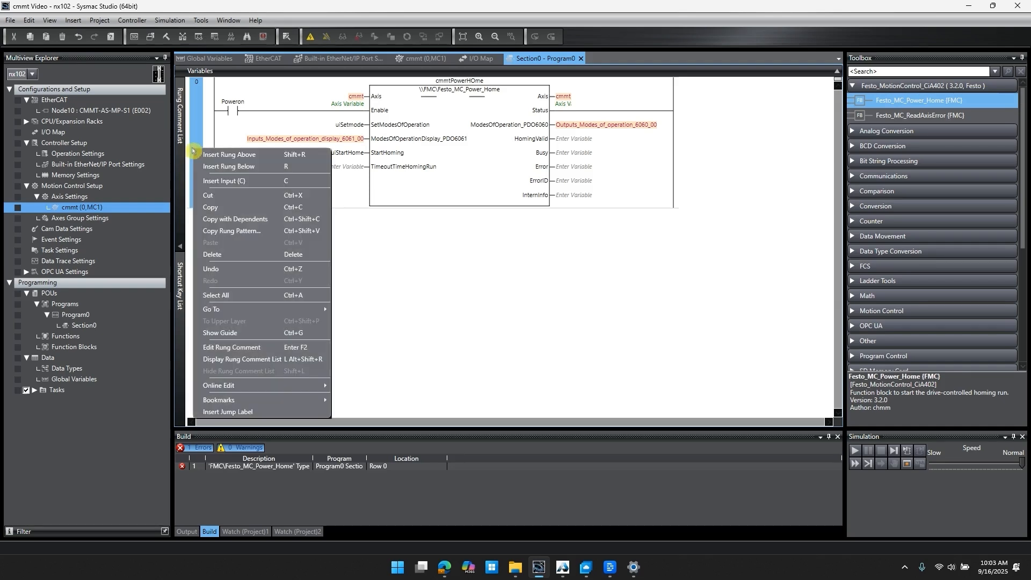
pyautogui.click(229, 167)
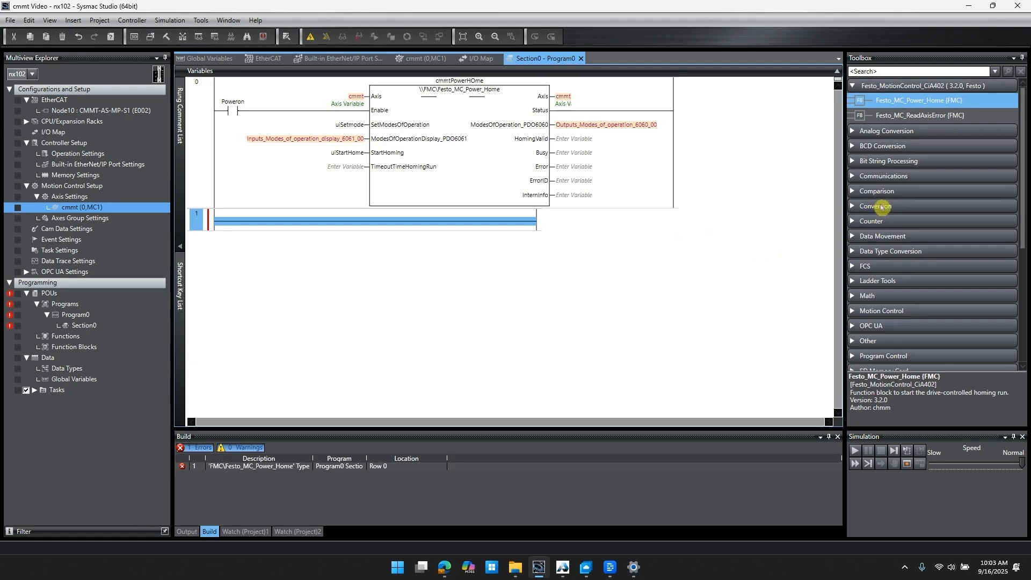
pyautogui.scroll(-2, 923, 211)
pyautogui.click(855, 264)
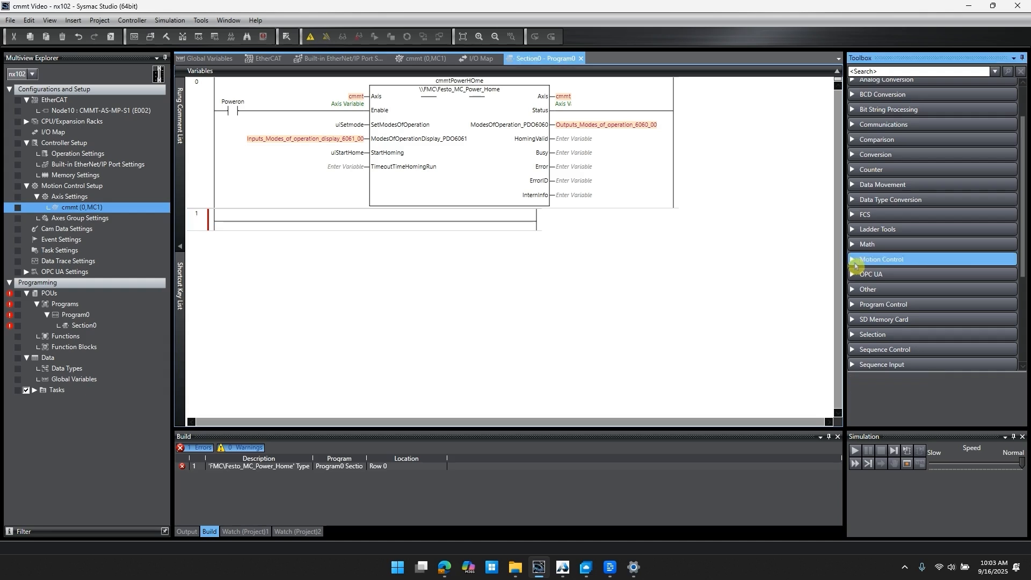
pyautogui.scroll(-5, 937, 273)
pyautogui.scroll(-7, 936, 273)
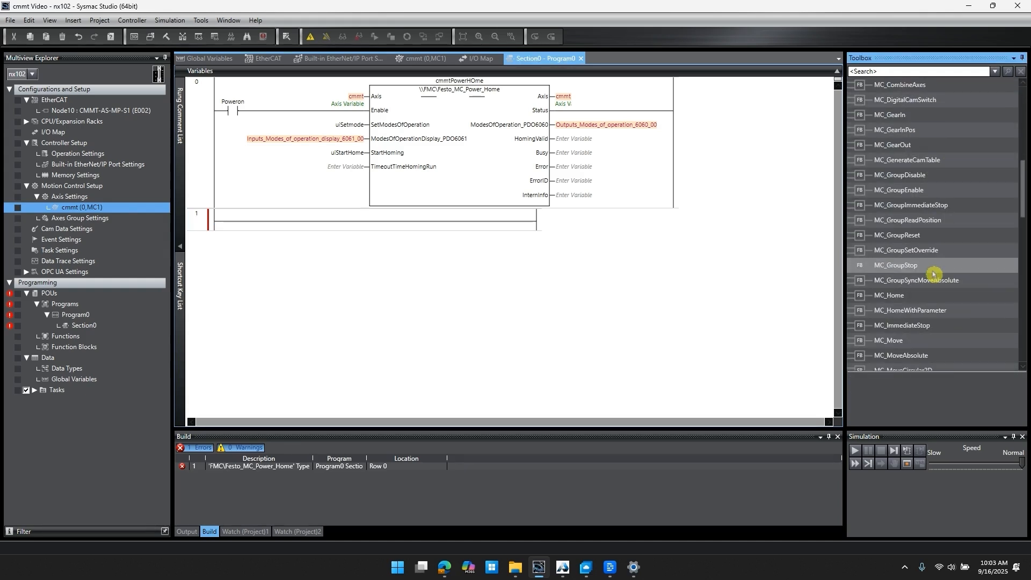
pyautogui.scroll(-10, 934, 274)
pyautogui.click(912, 330)
pyautogui.moveTo(483, 320); pyautogui.dragTo(283, 227)
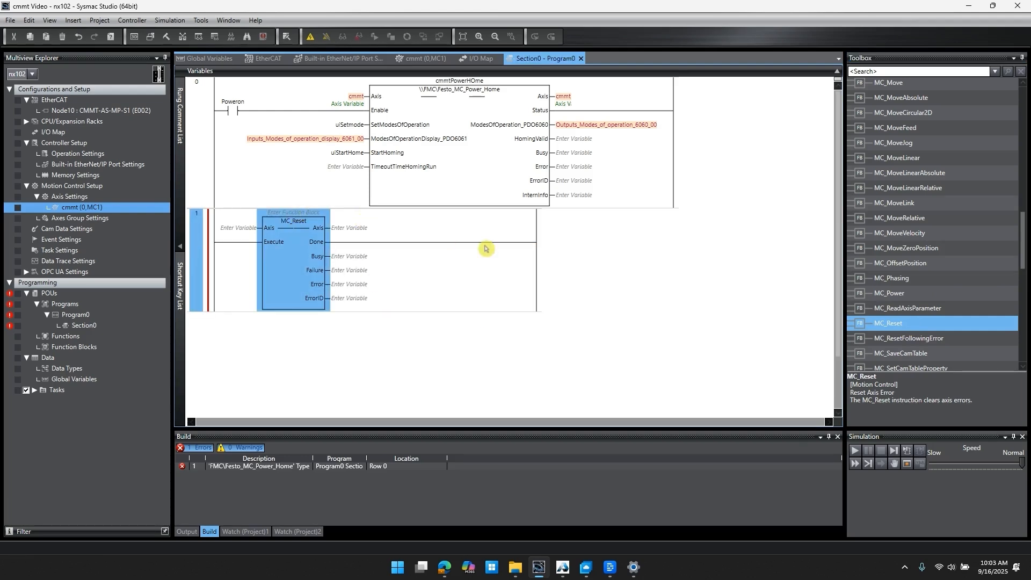
# Step: Name the MC_Reset instance on rung 1 cmmtReset and assign the cmmt axis variable to its Axis input
pyautogui.click(292, 214)
pyautogui.write('cmmtReset')
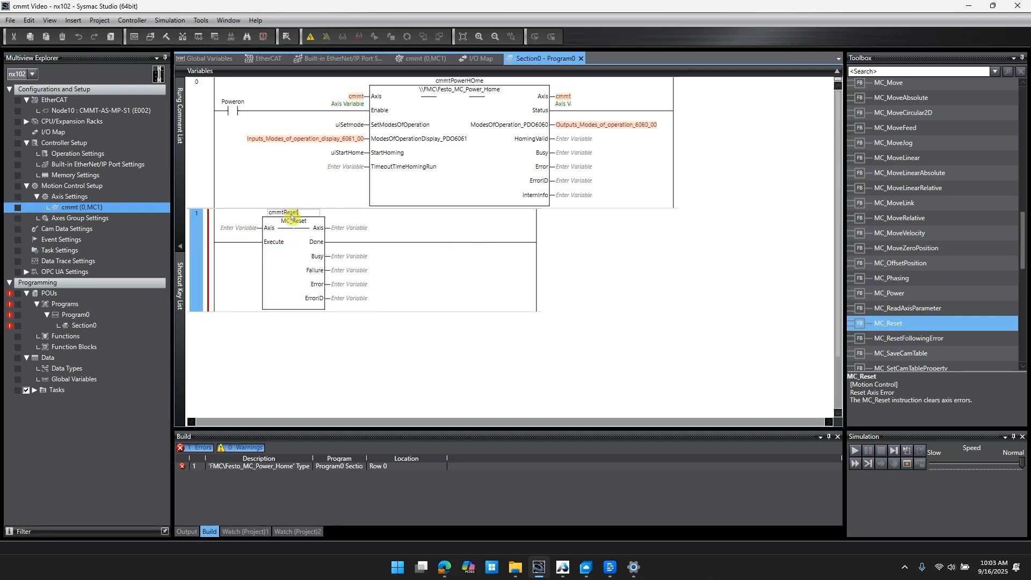
pyautogui.press('Return')
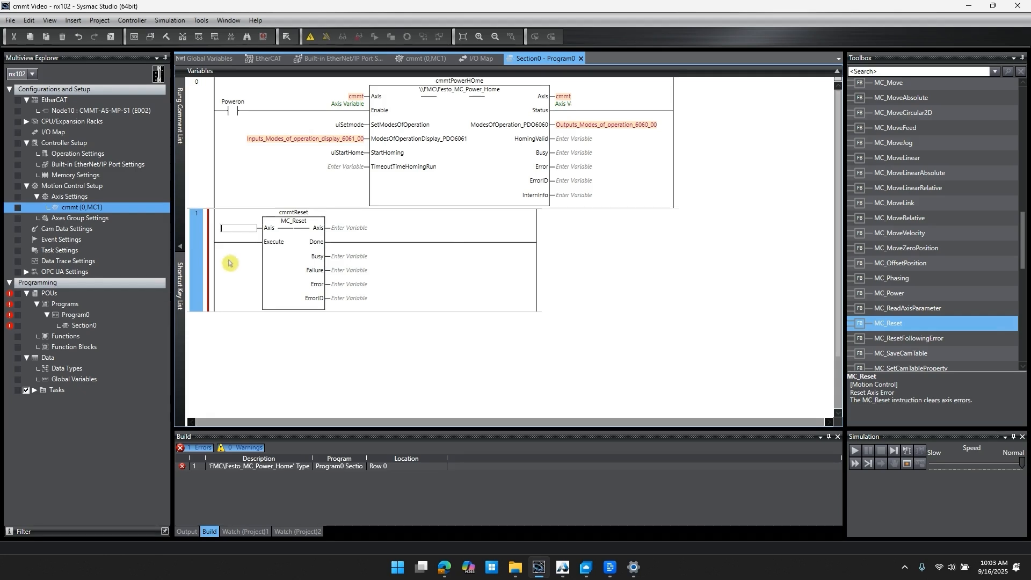
pyautogui.write('cmmt')
pyautogui.press('Return')
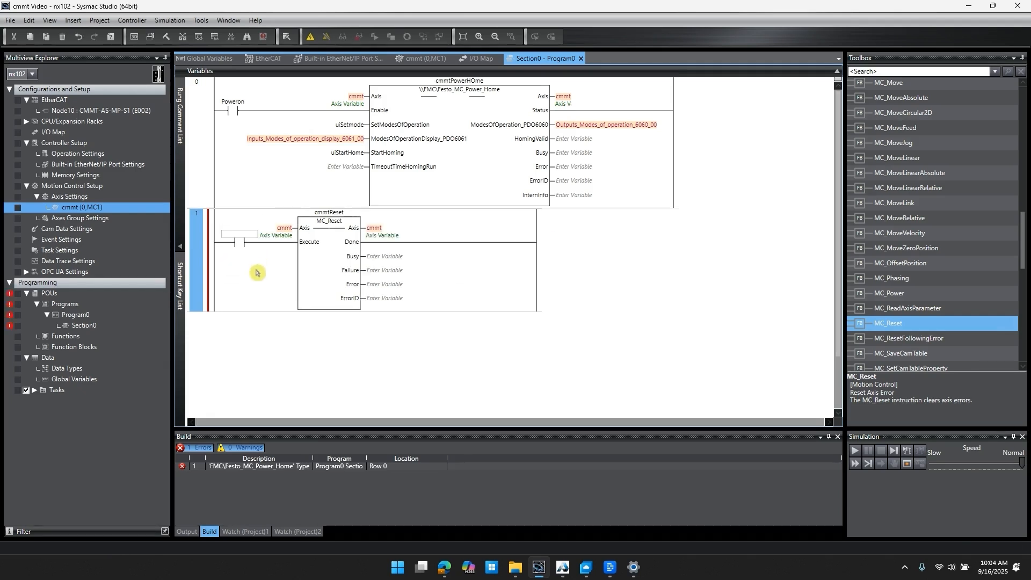
# Step: Name the contact ahead of the cmmtReset block's Execute input reset and register it as an internal variable
pyautogui.write('reset')
pyautogui.press('Return')
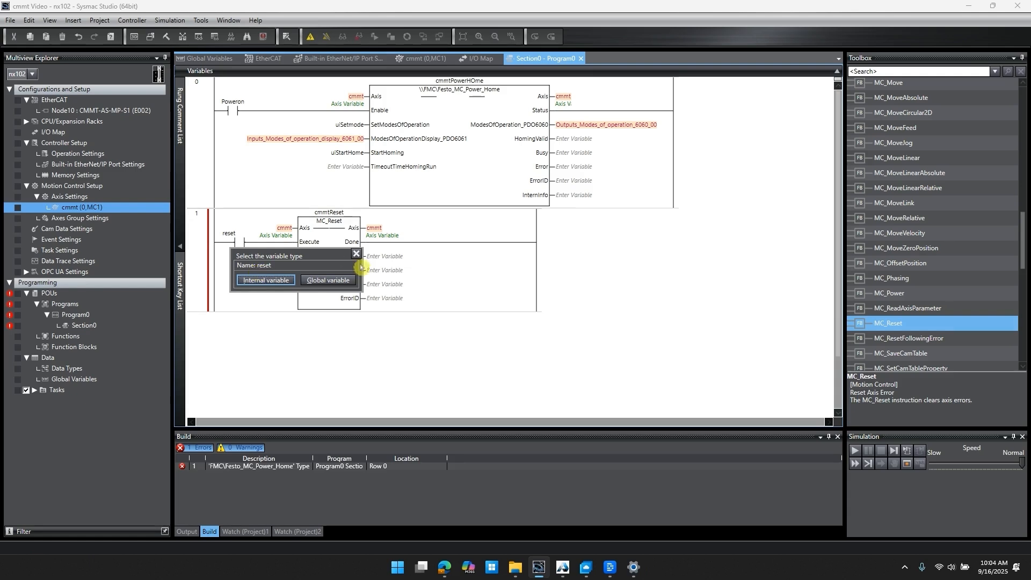
pyautogui.click(266, 281)
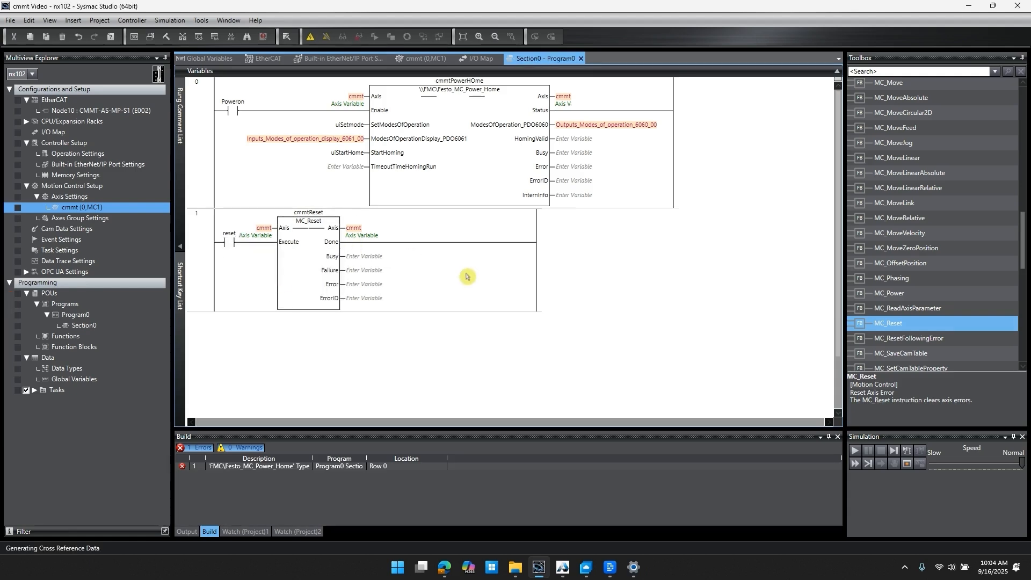
# Step: Add an output coil named reset after the Done output on rung 1 and change it to a Reset instruction
pyautogui.click(489, 245)
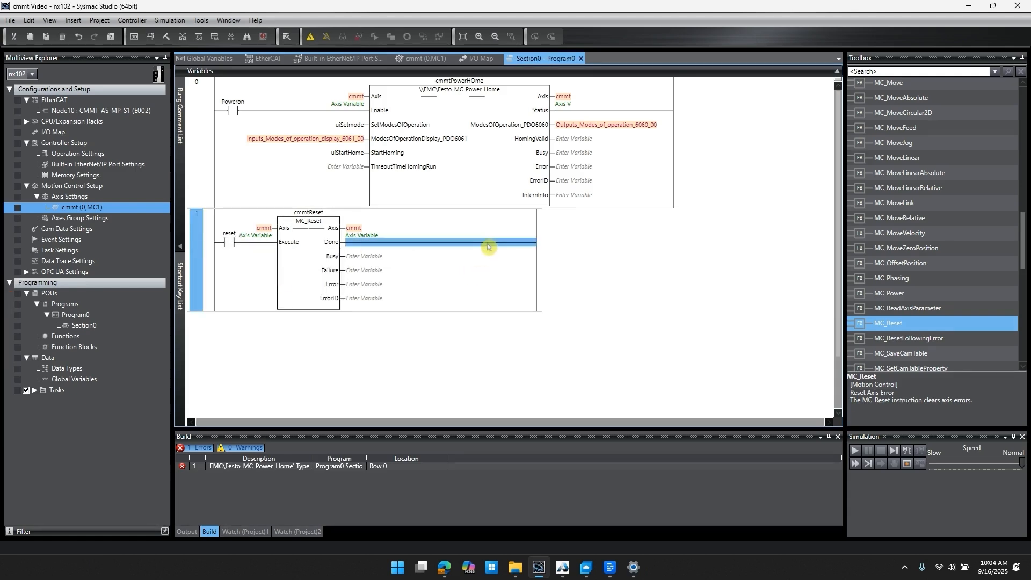
pyautogui.rightClick(490, 243)
pyautogui.click(524, 267)
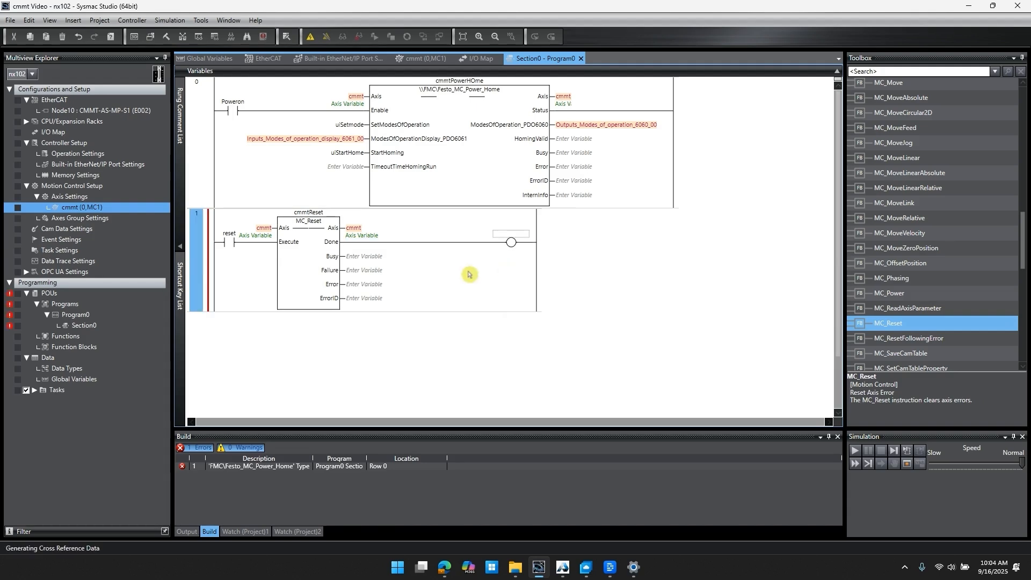
pyautogui.write('reset')
pyautogui.press('Return')
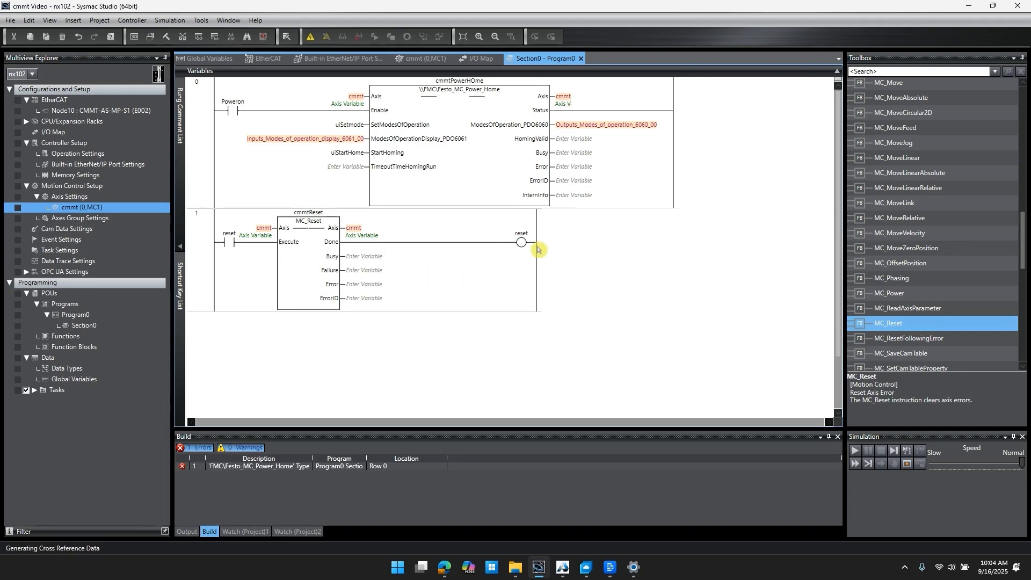
pyautogui.rightClick(521, 246)
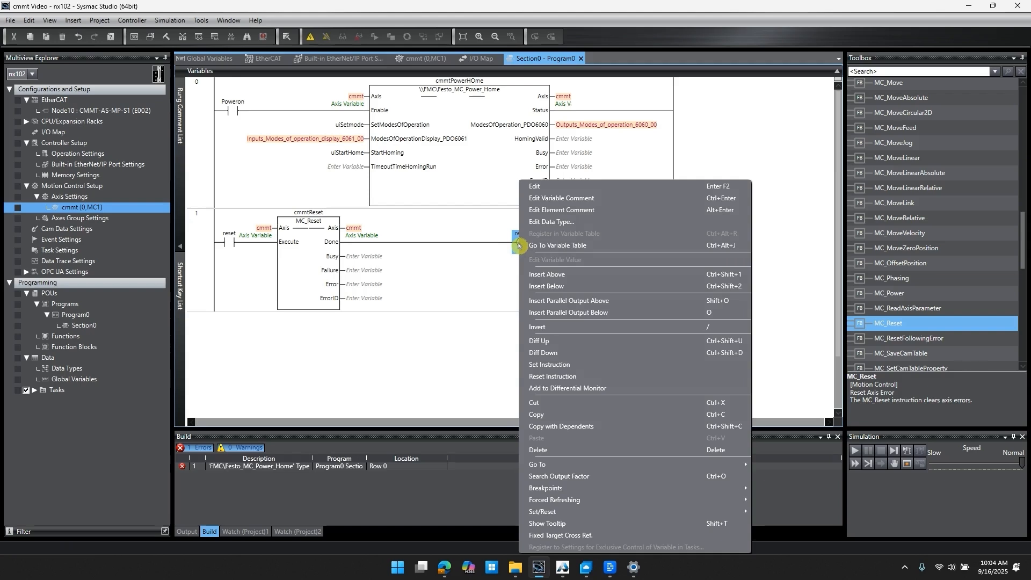
pyautogui.click(567, 377)
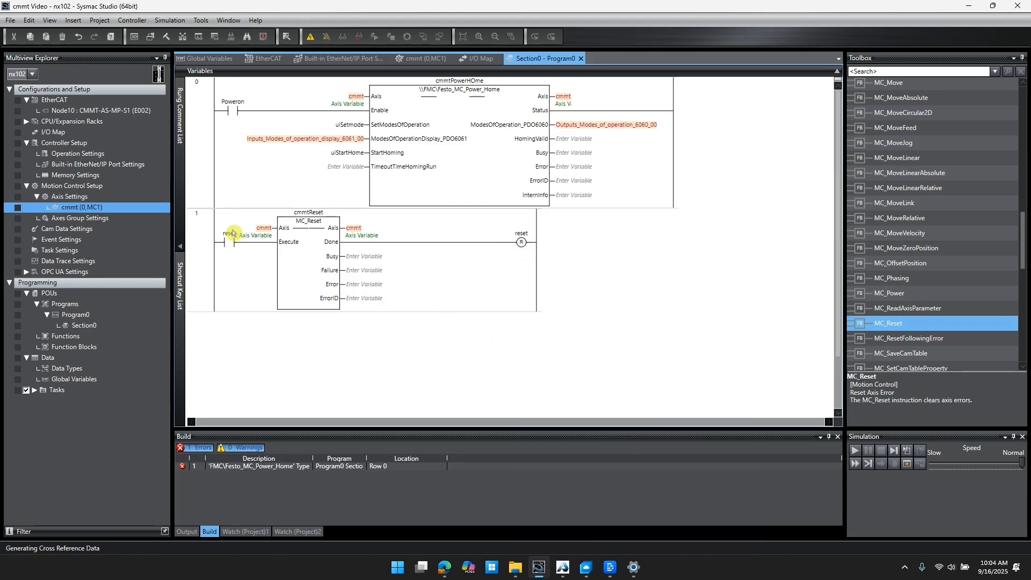
pyautogui.moveTo(522, 236)
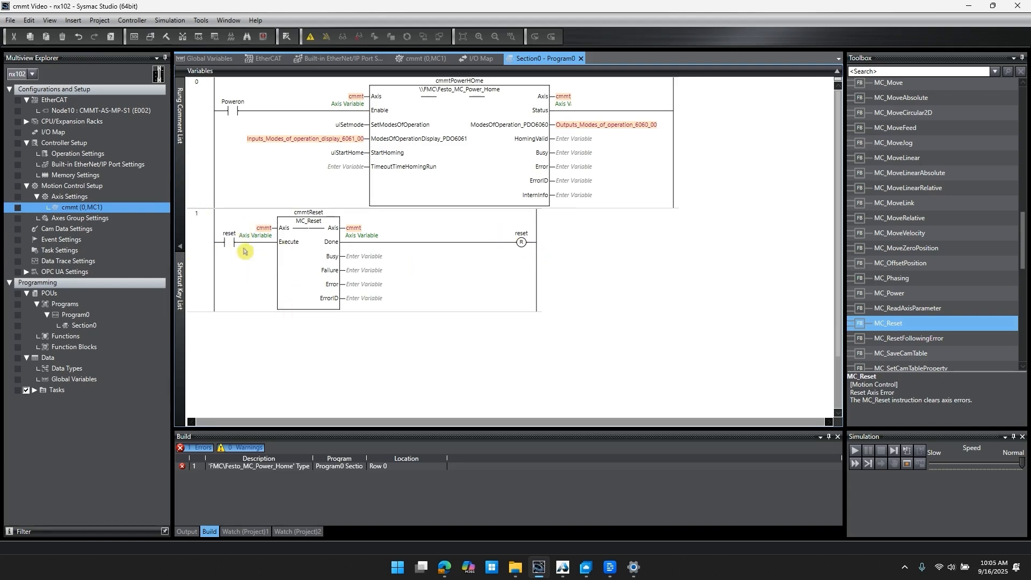
# Step: Add a rung below rung 1 and place an MC_MoveAbsolute function block on it with the instance name CMMTMoveABsolute
pyautogui.rightClick(205, 242)
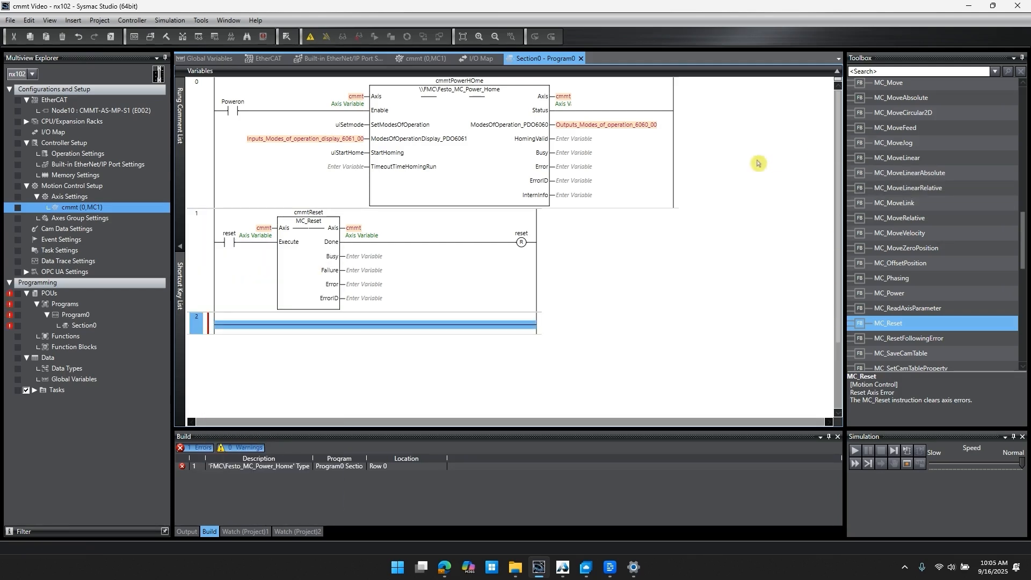
pyautogui.click(895, 103)
pyautogui.moveTo(895, 104); pyautogui.dragTo(321, 322)
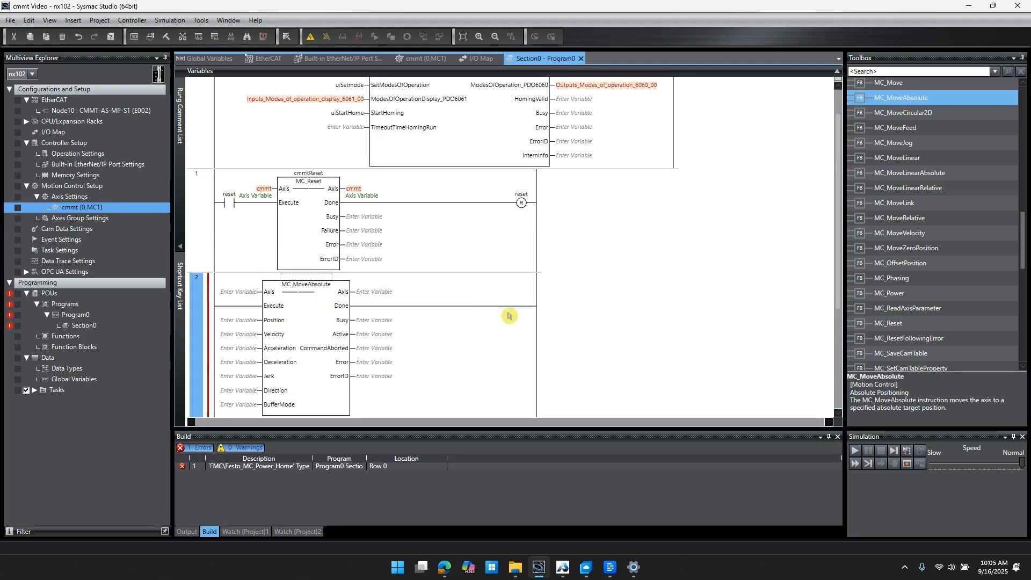
pyautogui.press('Return')
# Step: Assign cmmt, Position, Velocity, Accel and decel to the matching MC_MoveAbsolute inputs and insert a contact named MoveAboslute ahead of Execute
pyautogui.write('c')
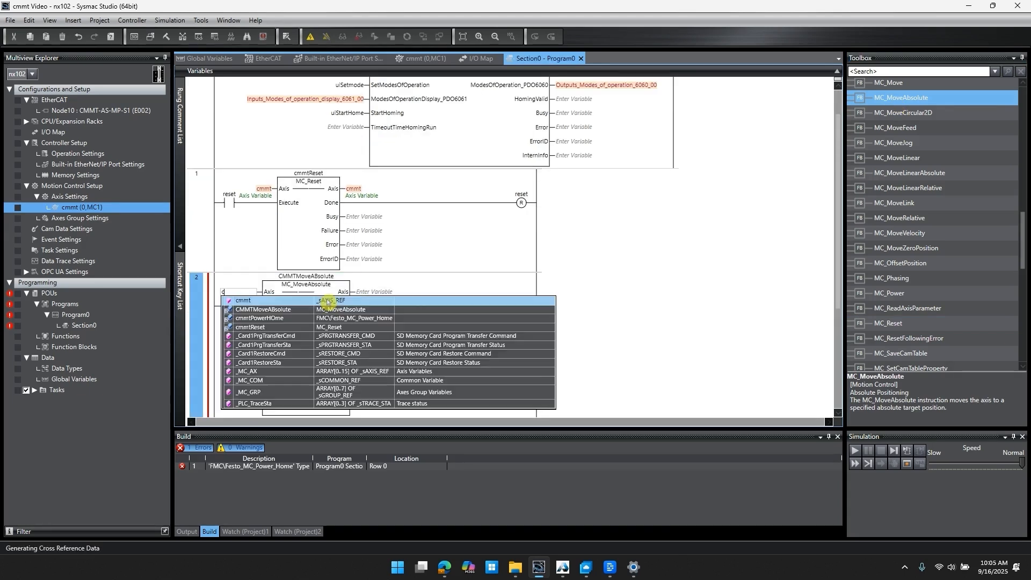
pyautogui.click(328, 302)
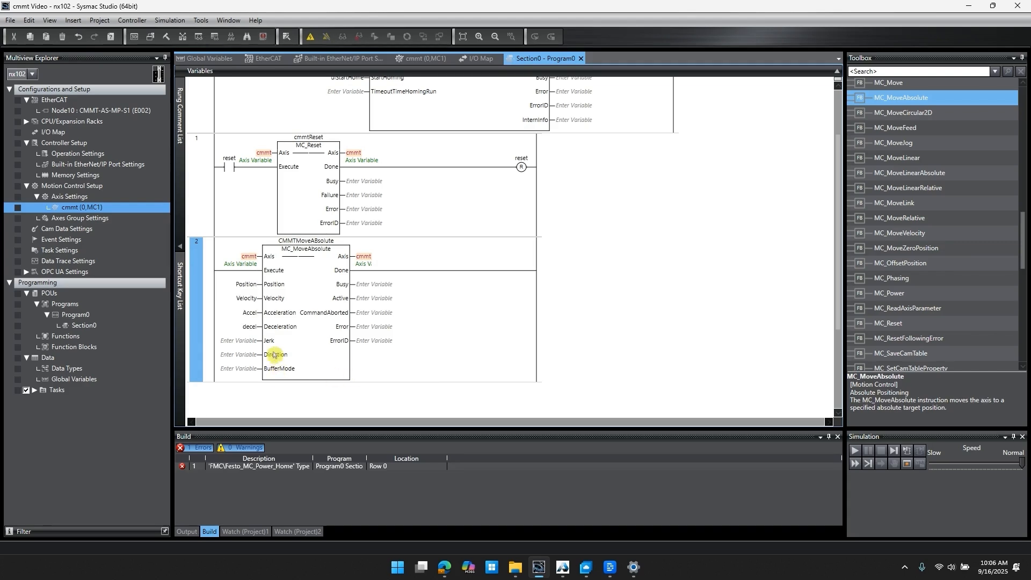
pyautogui.moveTo(267, 374)
pyautogui.click(255, 271)
pyautogui.moveTo(335, 304)
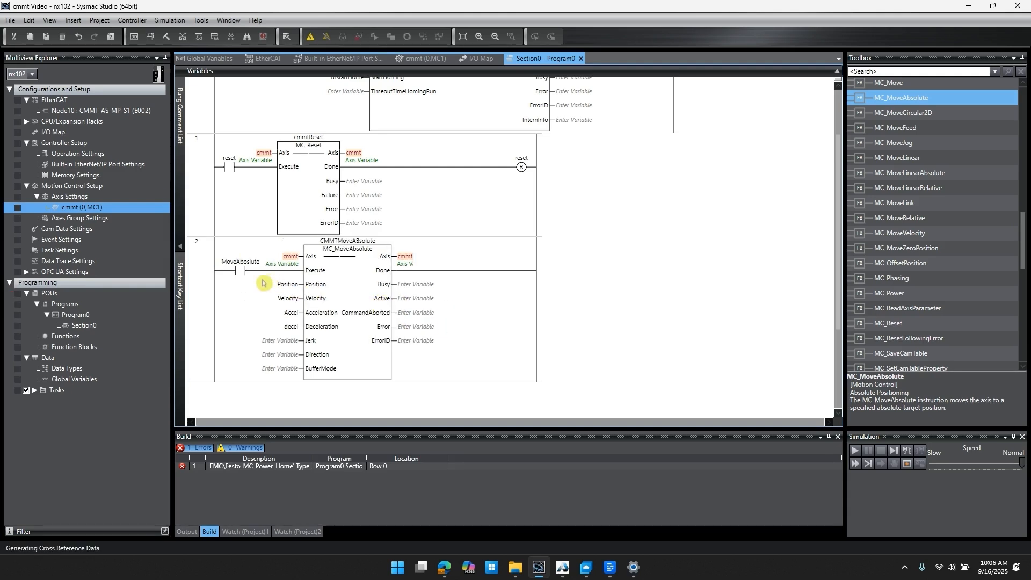
# Step: Add an output coil for MoveAboslute after the Done output on rung 2 and change it to a Reset instruction
pyautogui.rightClick(507, 271)
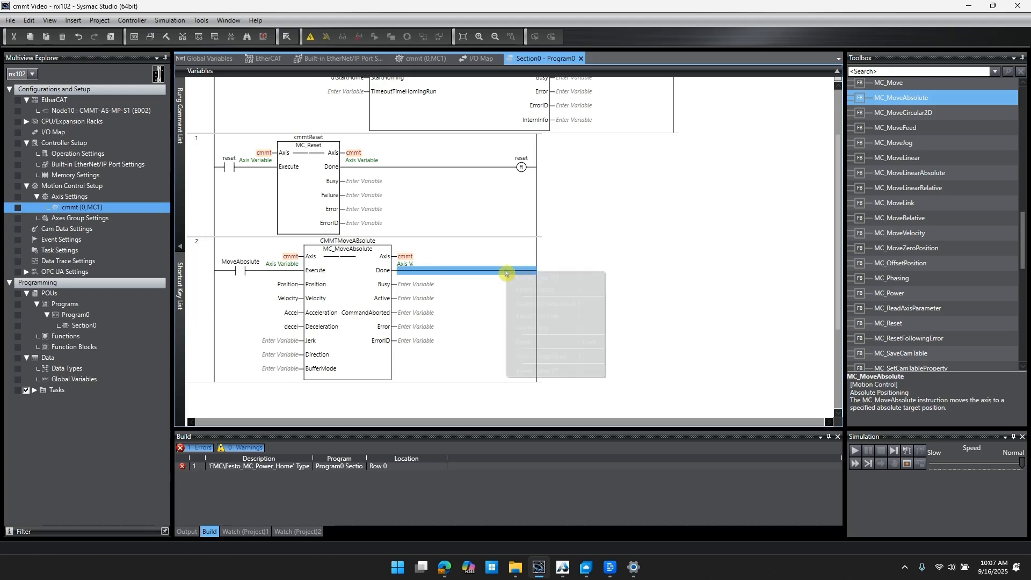
pyautogui.click(556, 290)
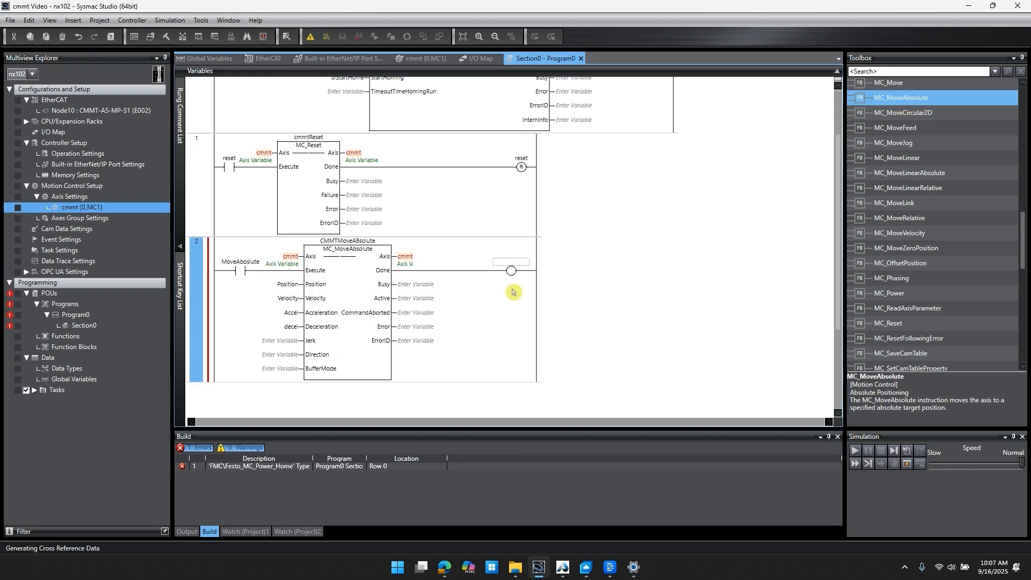
pyautogui.write('MoveAbsolute')
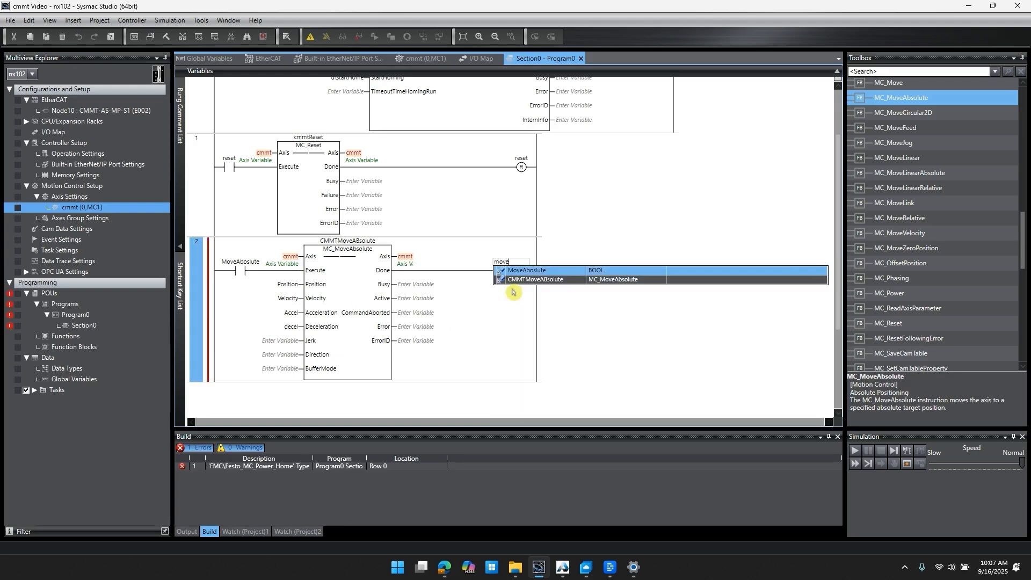
pyautogui.press('Return')
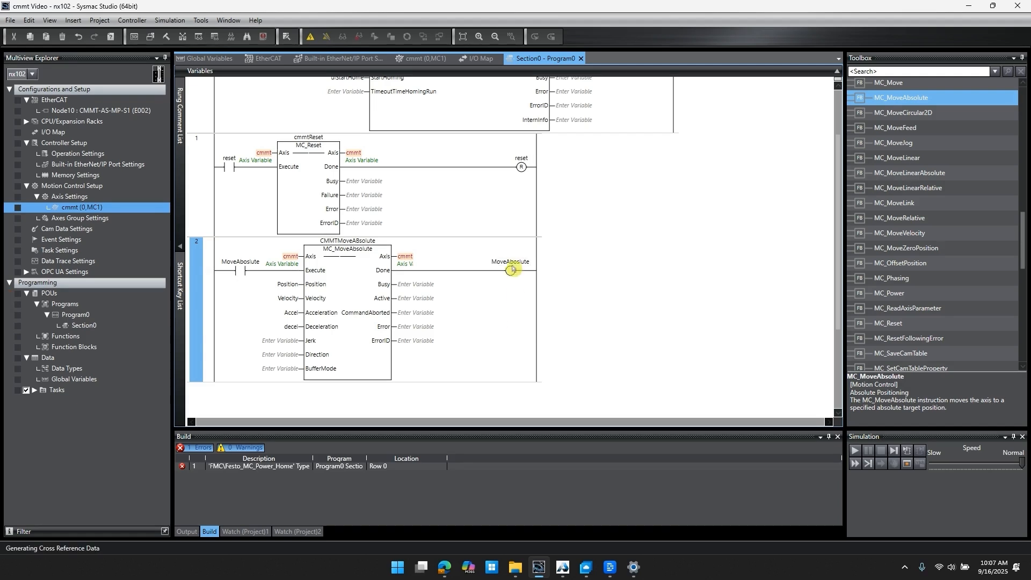
pyautogui.rightClick(511, 269)
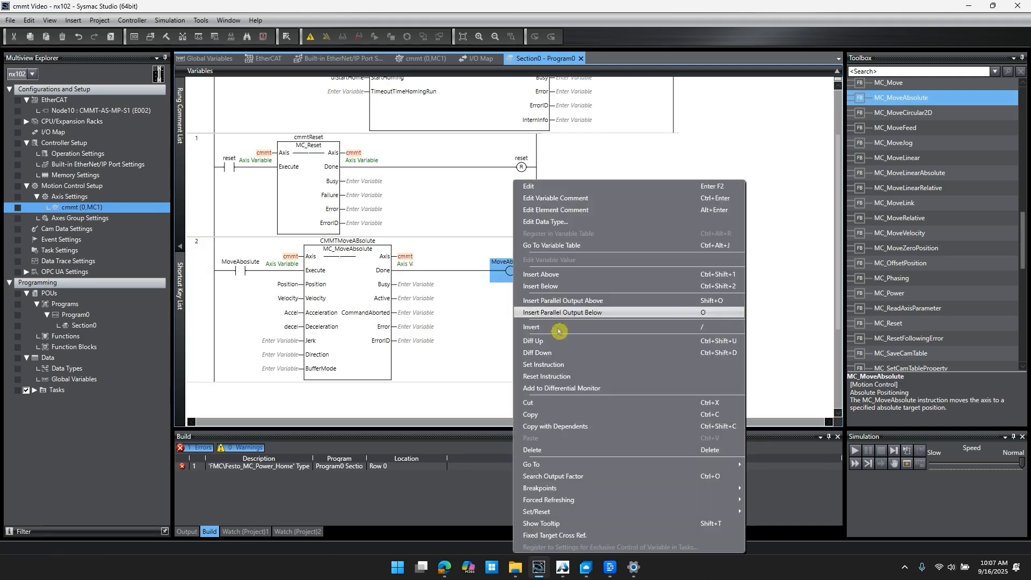
pyautogui.click(547, 376)
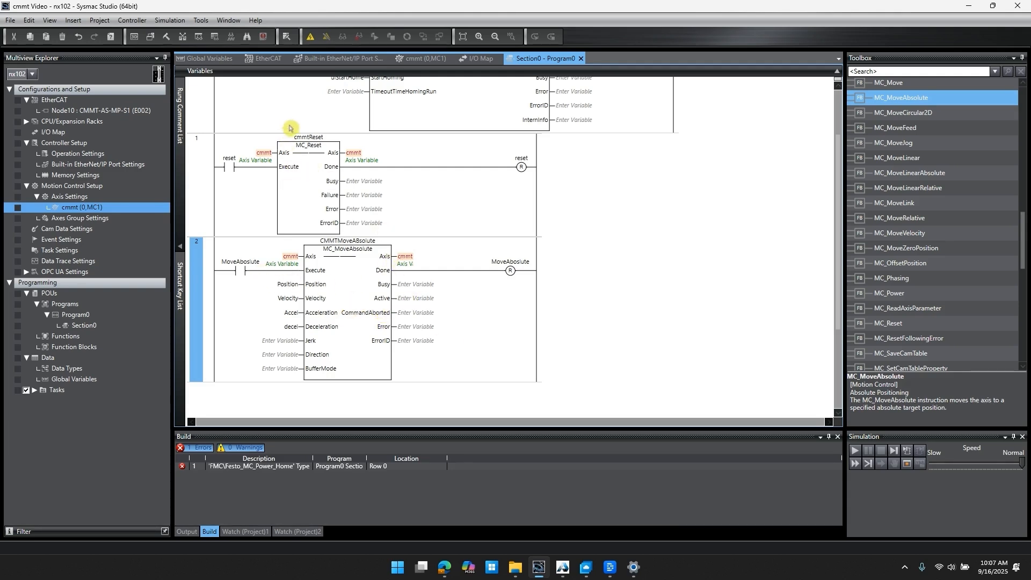
# Step: Go online with the controller, compare the project through synchronization and transfer it to the controller
pyautogui.click(10, 20)
pyautogui.click(423, 238)
pyautogui.click(312, 38)
pyautogui.click(406, 36)
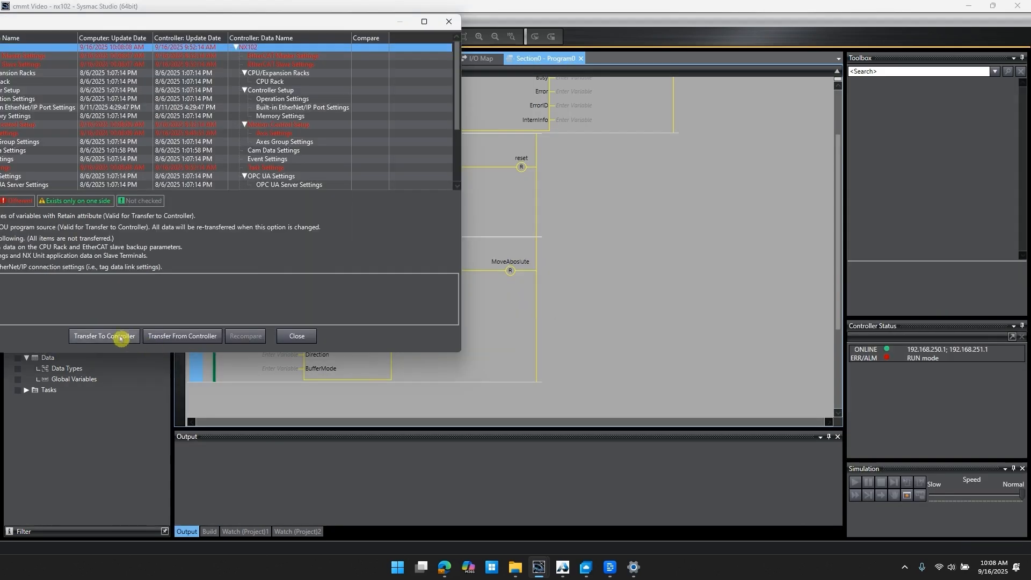
pyautogui.click(121, 338)
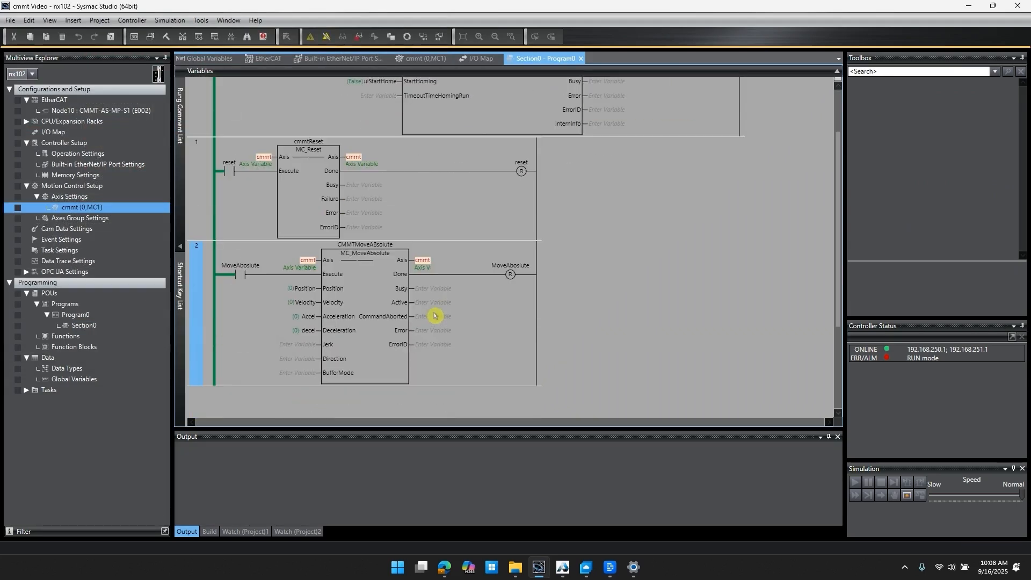
# Step: Set the online value of uiSetmode on the cmmtPowerHOme block to 8
pyautogui.scroll(3, 435, 316)
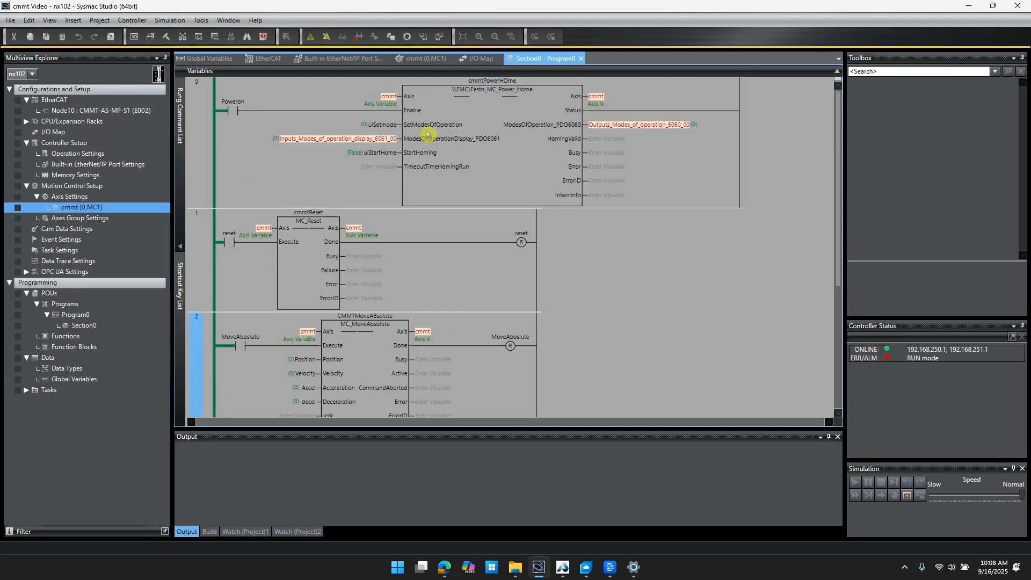
pyautogui.doubleClick(368, 126)
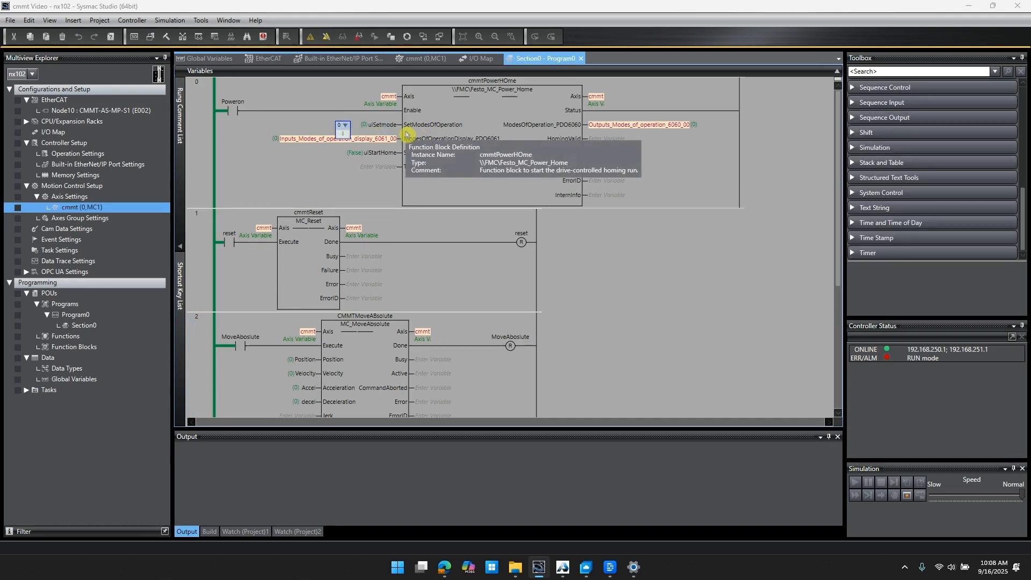
pyautogui.click(345, 125)
pyautogui.click(336, 169)
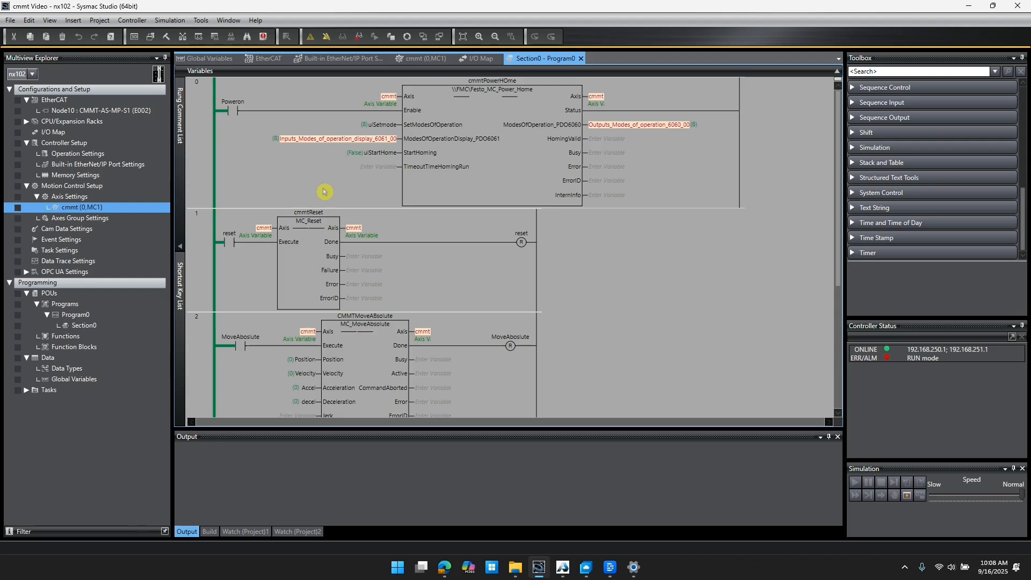
# Step: Set the online values of the MC_MoveAbsolute inputs Position to 50 and Velocity to 5
pyautogui.scroll(-3, 299, 173)
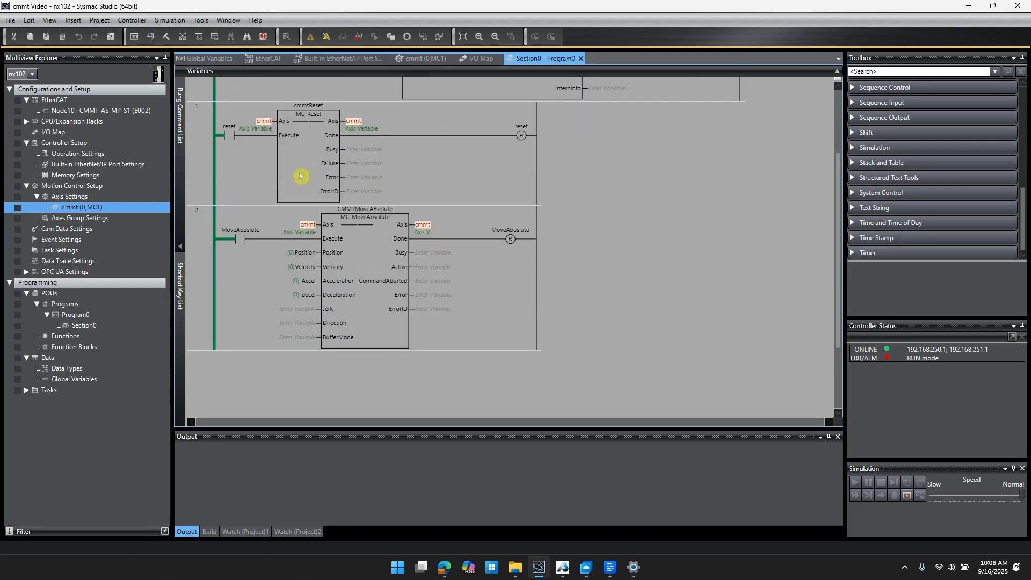
pyautogui.doubleClick(295, 256)
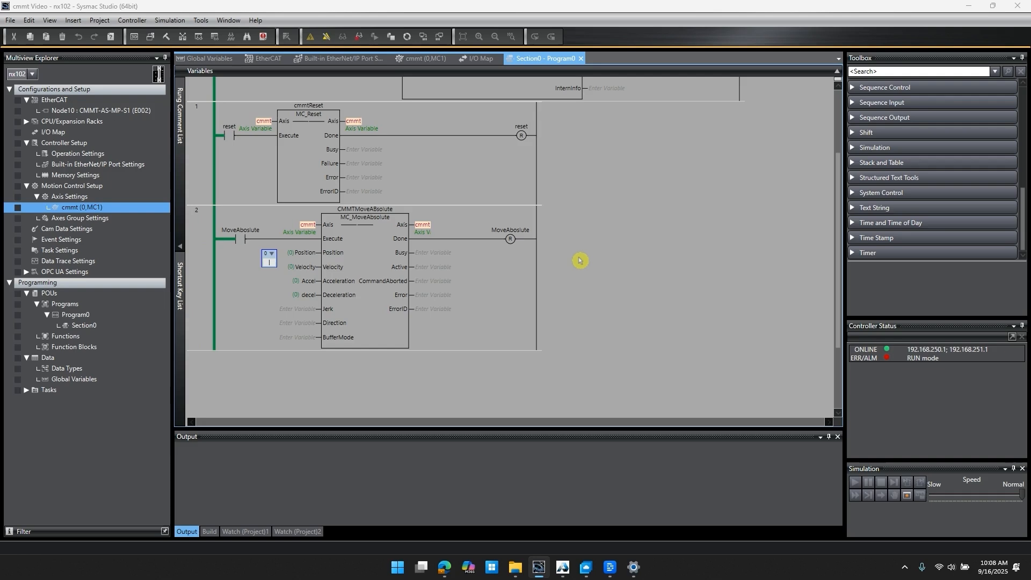
pyautogui.click(454, 301)
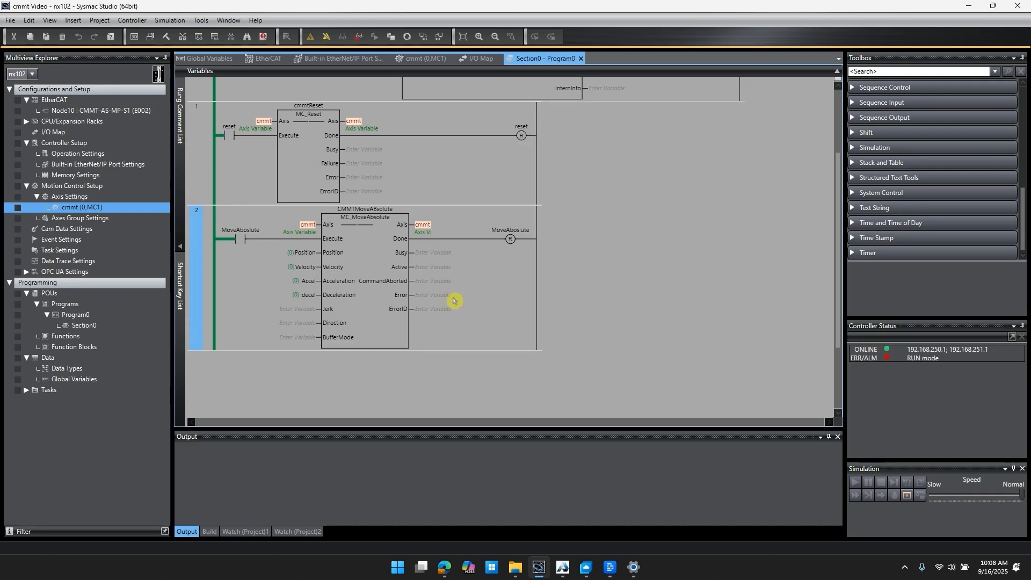
pyautogui.doubleClick(302, 257)
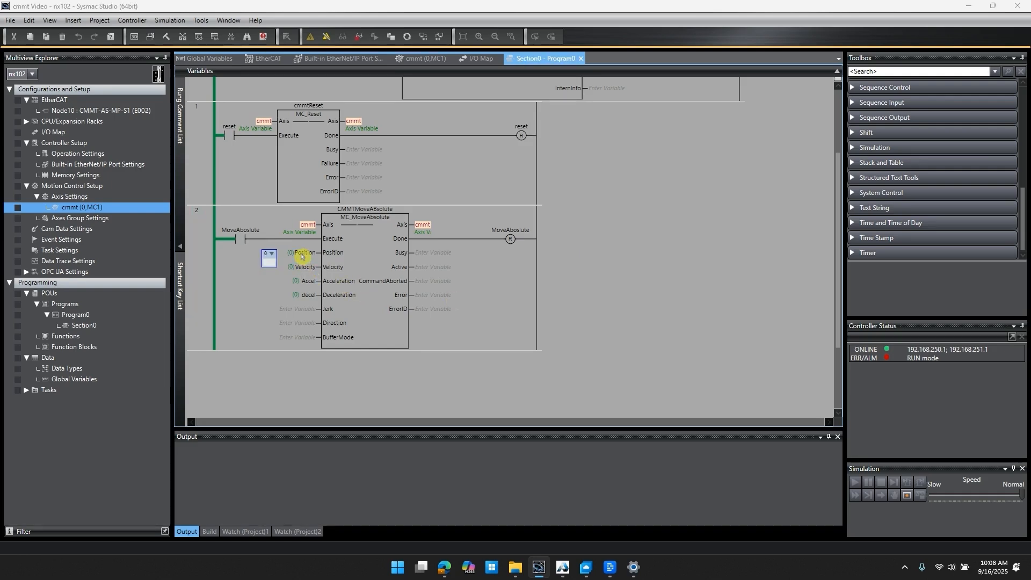
pyautogui.write('50')
pyautogui.press('Return')
pyautogui.doubleClick(305, 269)
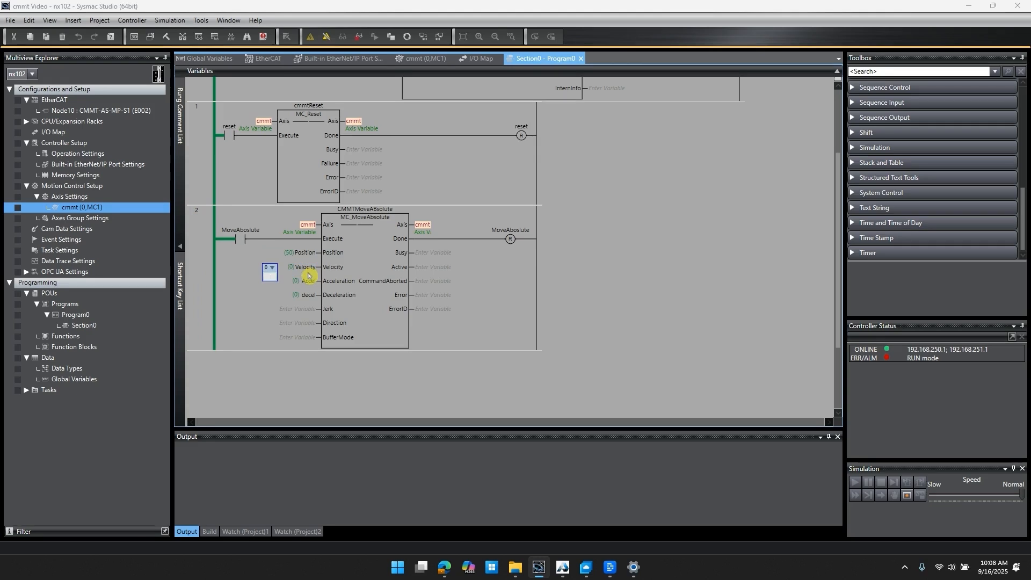
pyautogui.write('5')
pyautogui.press('Return')
# Step: Set the online values of Accel and decel on the MC_MoveAbsolute block to 10 each
pyautogui.doubleClick(299, 286)
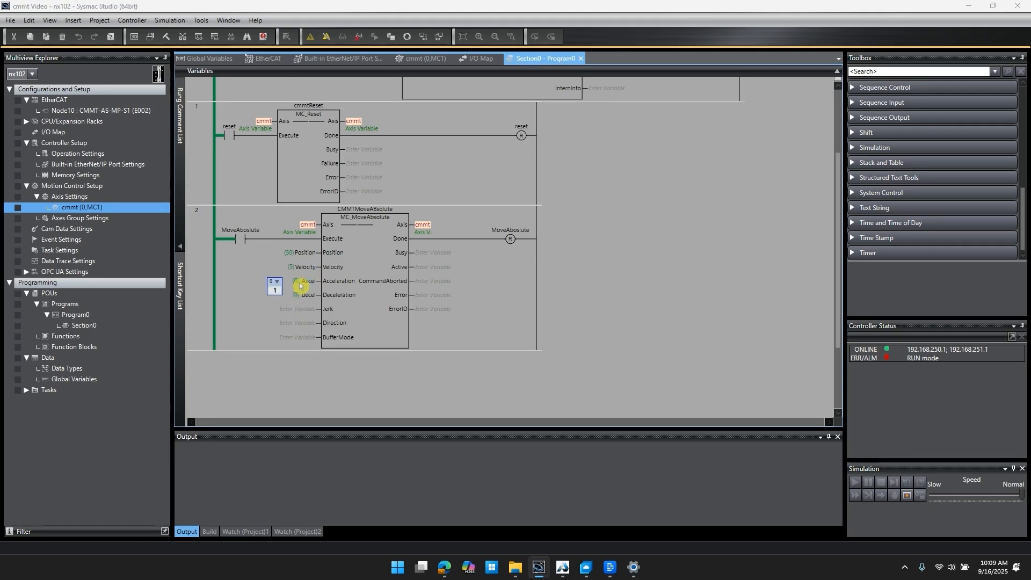
pyautogui.doubleClick(308, 296)
pyautogui.write('10')
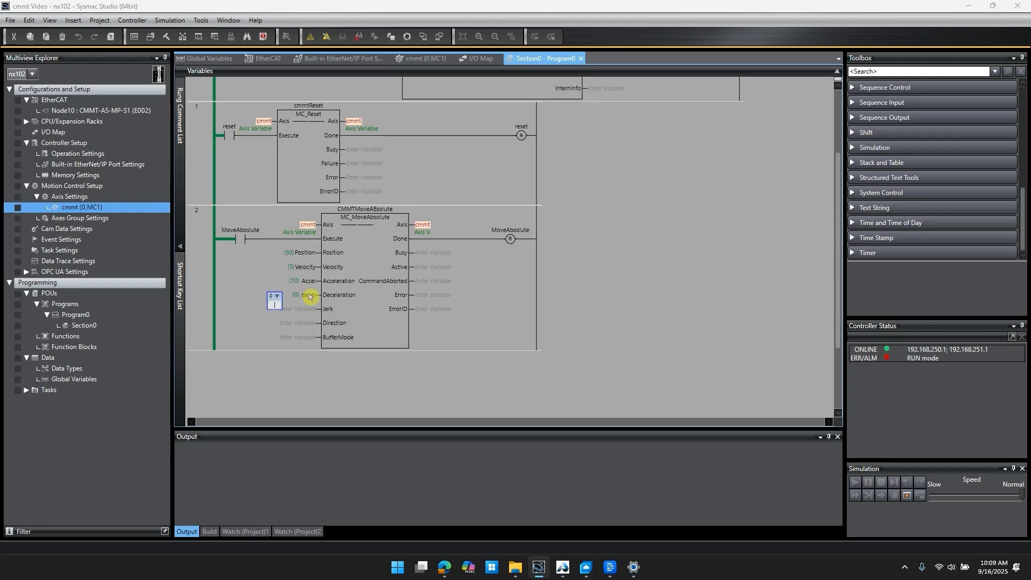
pyautogui.press('Return')
pyautogui.scroll(3, 301, 288)
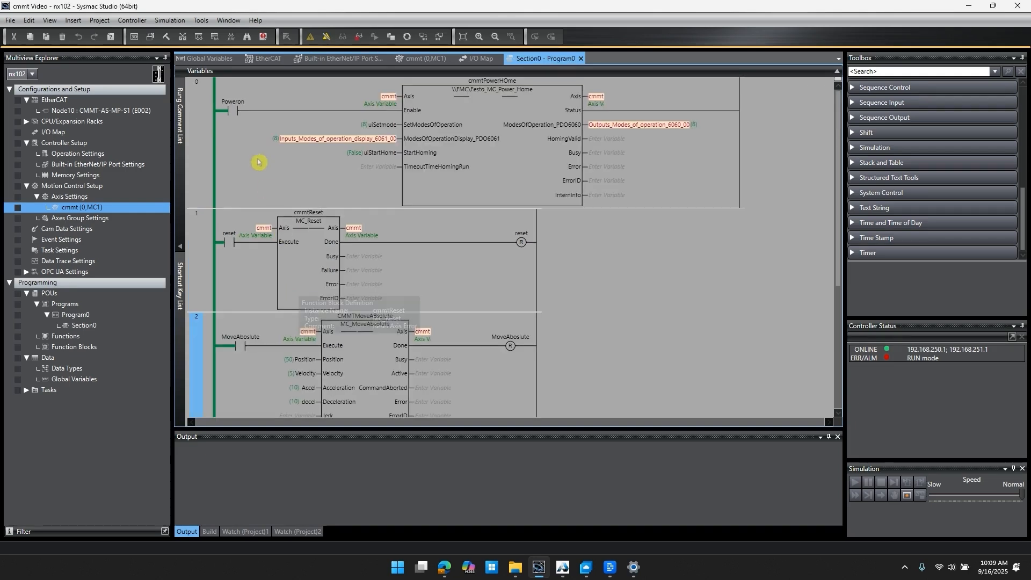
# Step: Set the online values of Poweron and uiStartHome to True to enable the axis and start homing
pyautogui.doubleClick(234, 111)
pyautogui.click(234, 135)
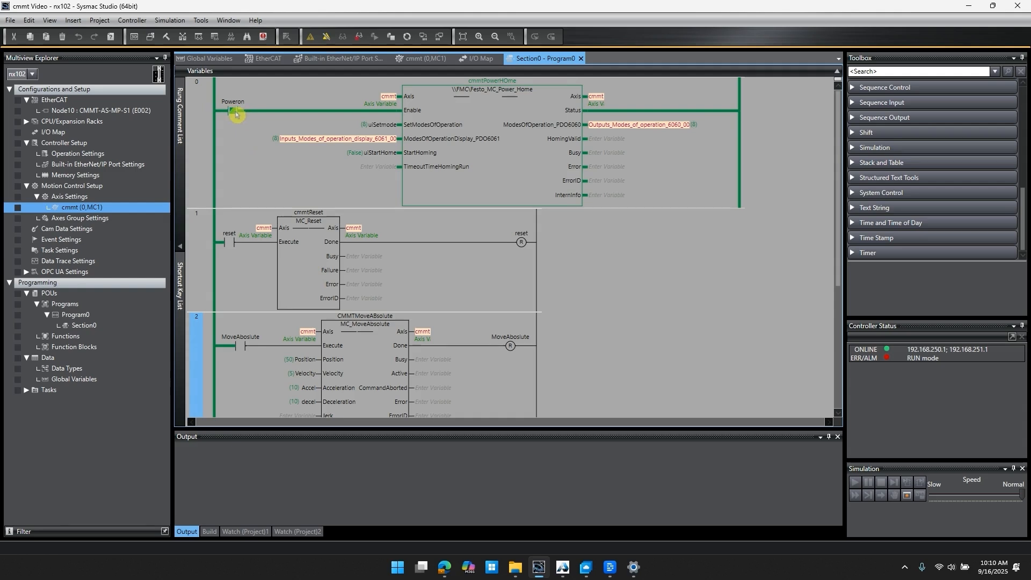
pyautogui.doubleClick(375, 156)
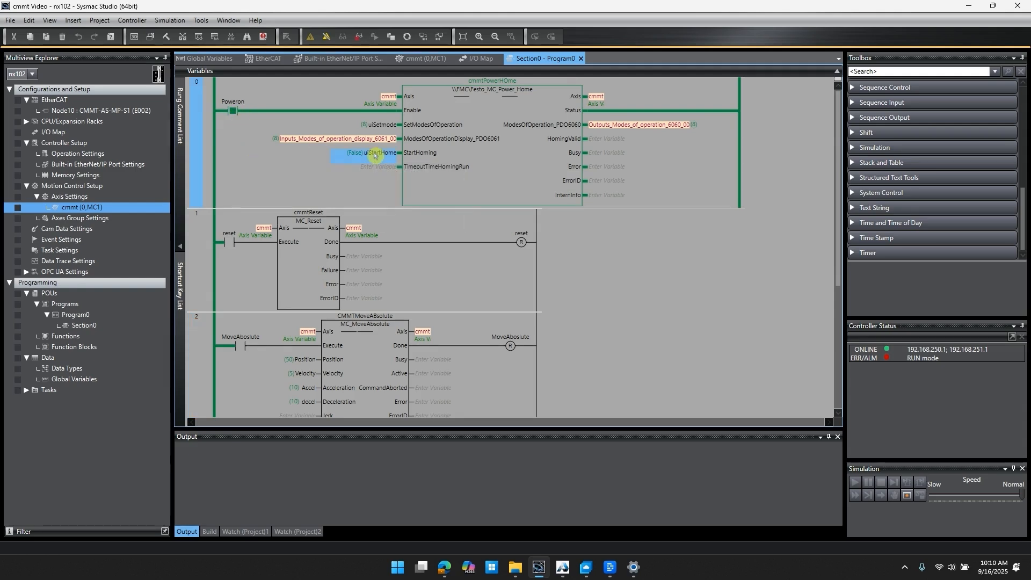
pyautogui.click(338, 169)
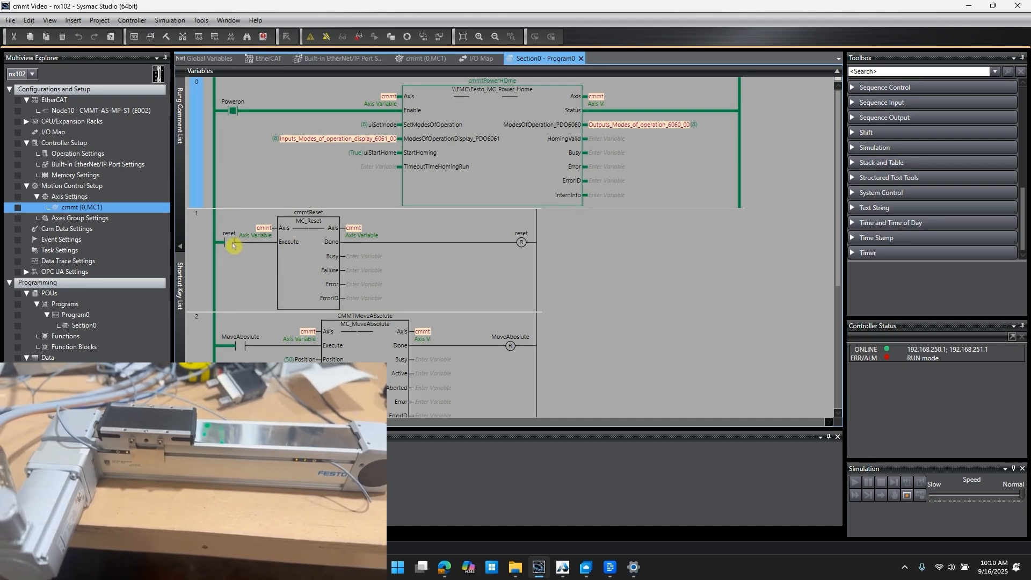
# Step: Cycle the axis enable by setting Poweron to False and back to True
pyautogui.click(235, 112)
pyautogui.click(242, 137)
pyautogui.click(227, 138)
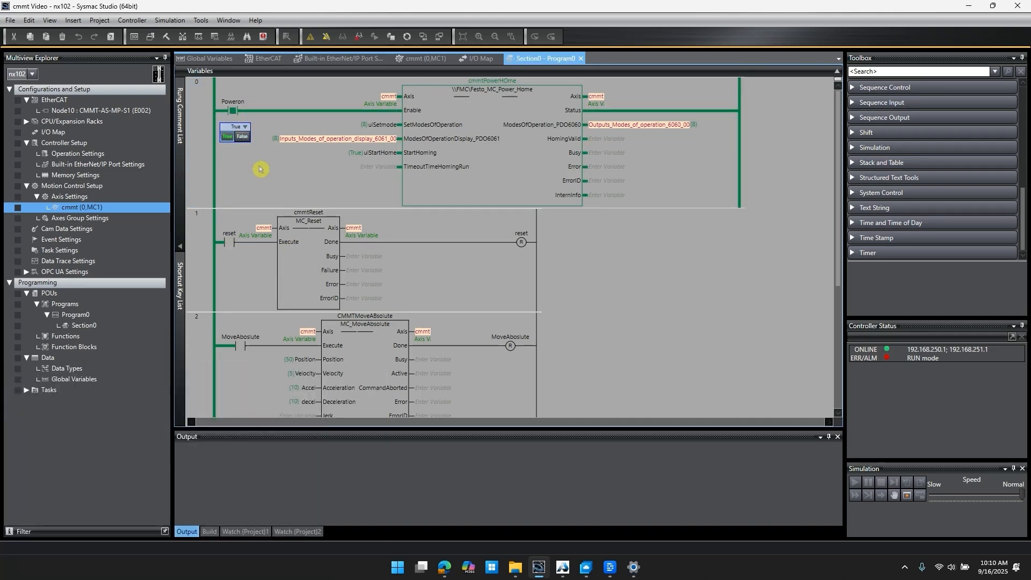
pyautogui.click(261, 170)
# Step: Start the absolute move by setting the MoveAboslute contact to True, and show the watch table for the actual position value
pyautogui.scroll(-2, 260, 246)
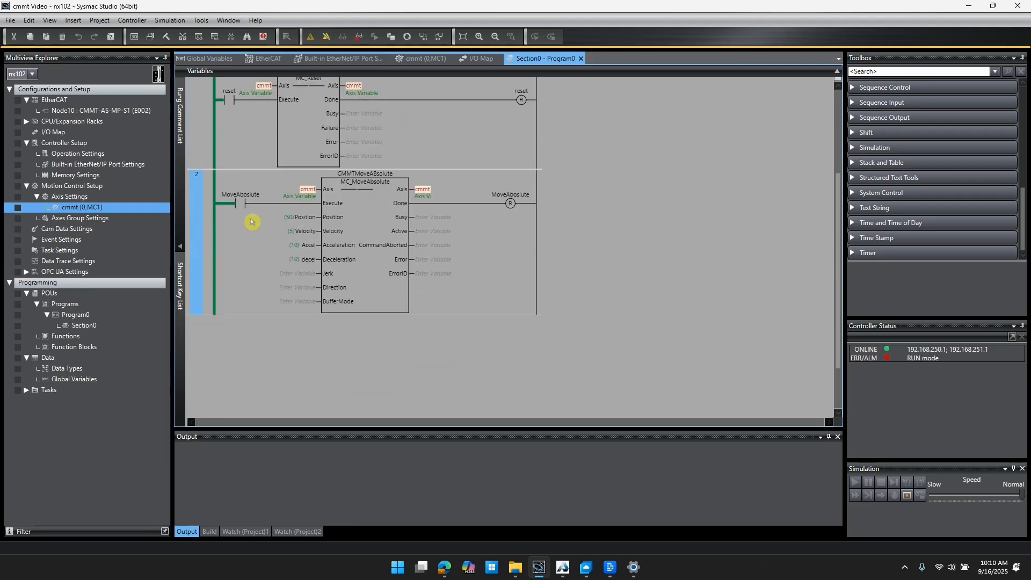
pyautogui.doubleClick(240, 203)
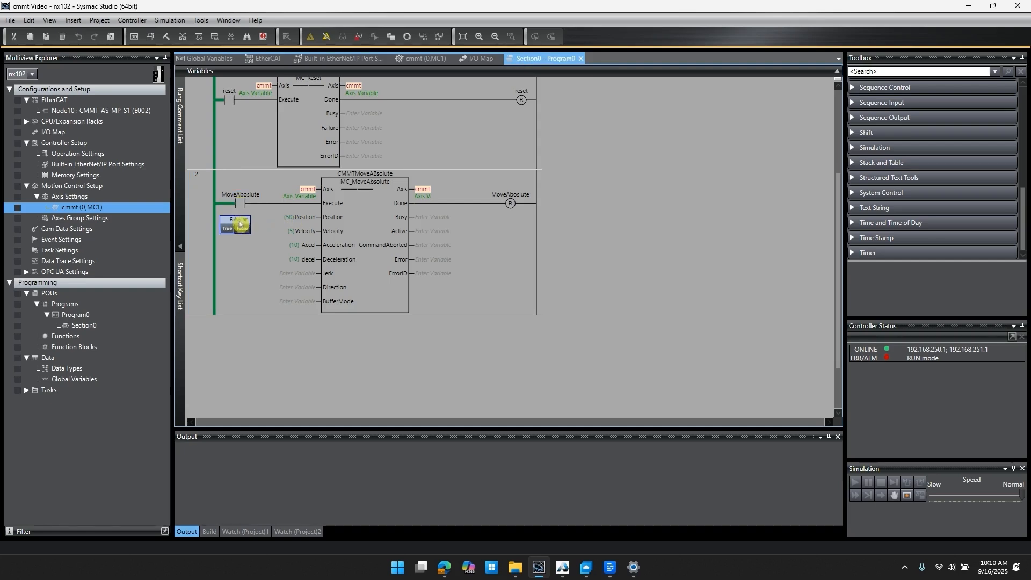
pyautogui.click(226, 231)
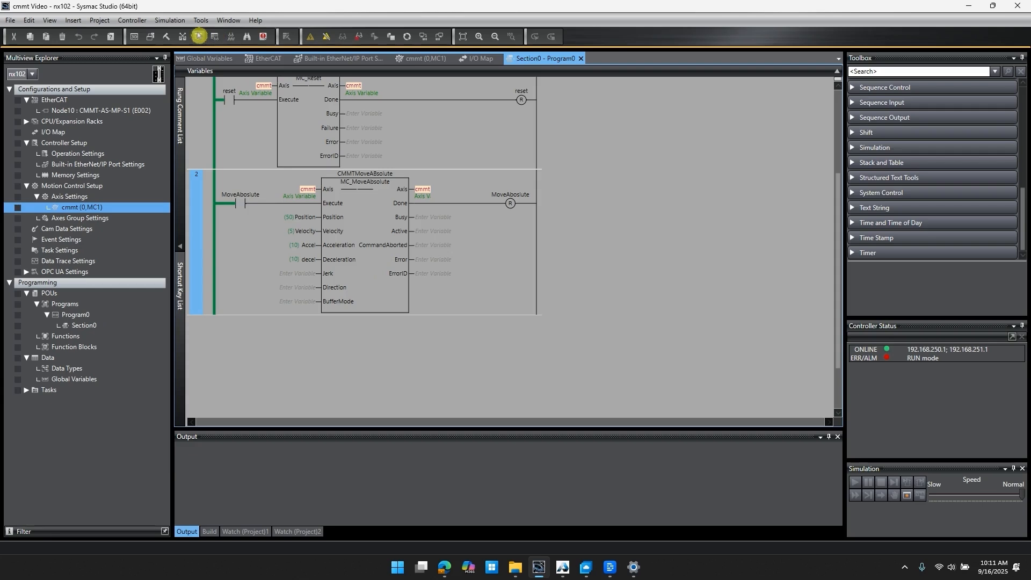
pyautogui.click(198, 36)
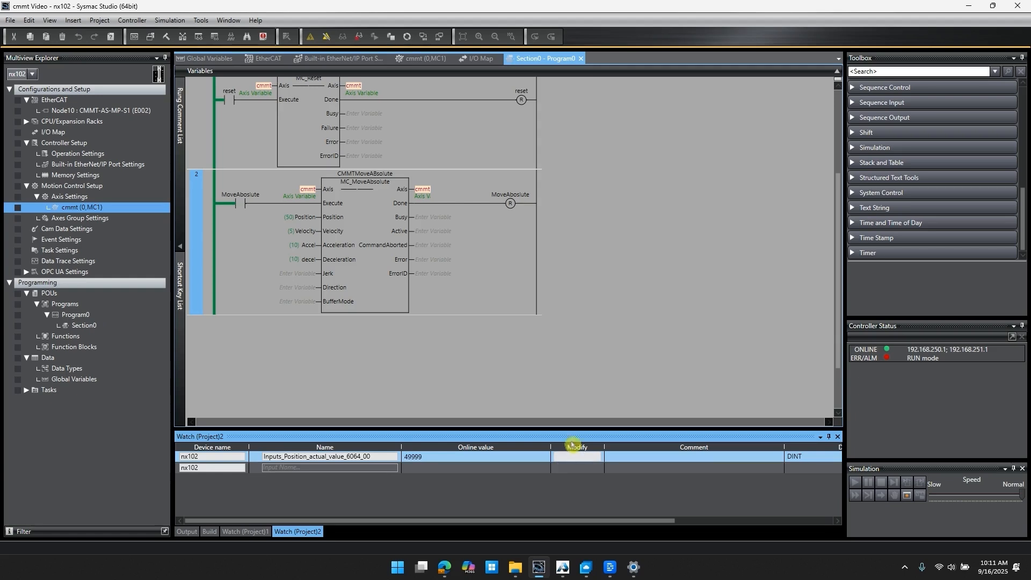
# Step: Set the online Position value of the MC_MoveAbsolute block to 25 and start the move by setting MoveAboslute to True
pyautogui.doubleClick(299, 221)
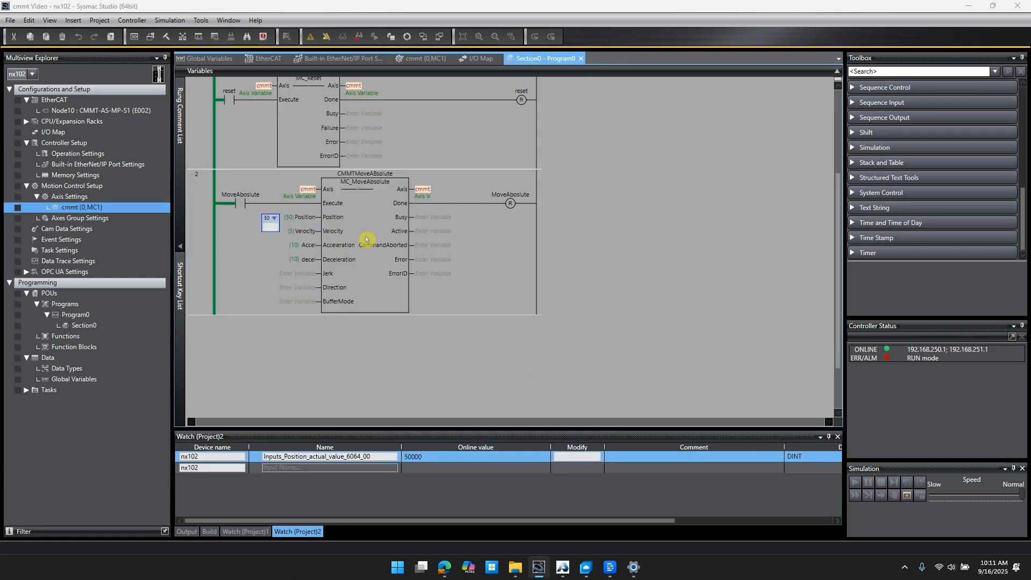
pyautogui.write('25')
pyautogui.click(242, 227)
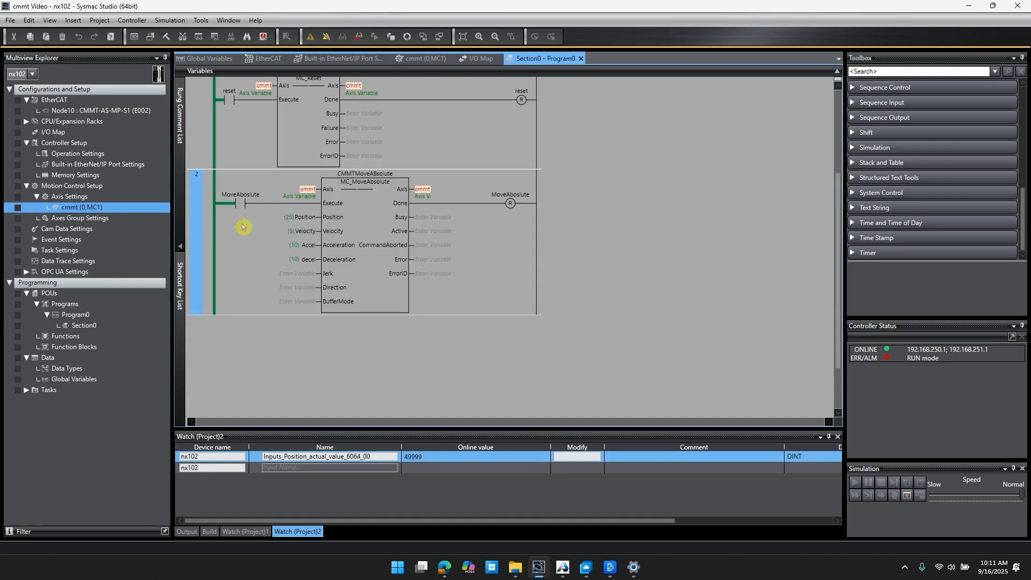
pyautogui.doubleClick(238, 206)
pyautogui.click(241, 219)
pyautogui.click(232, 230)
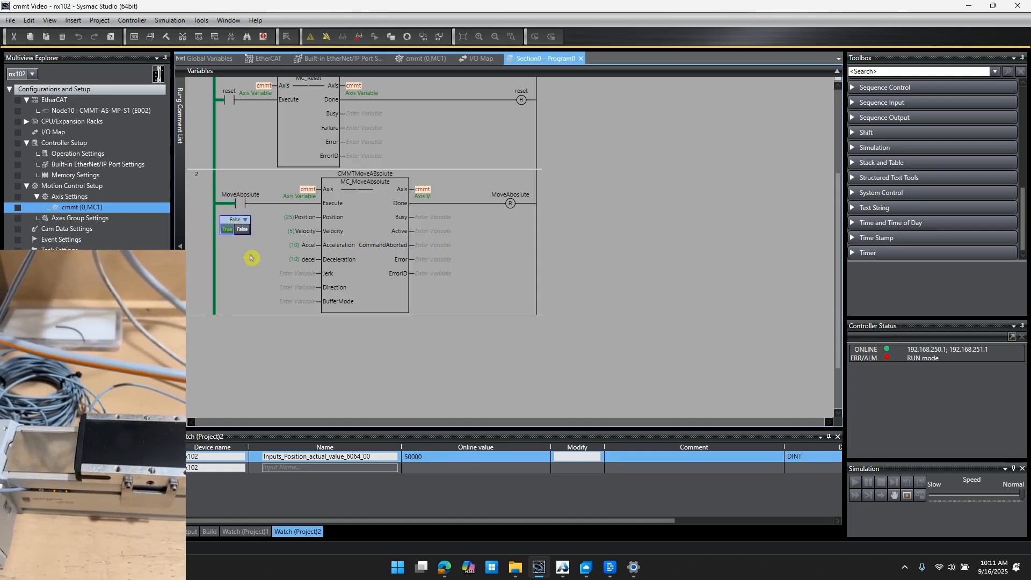